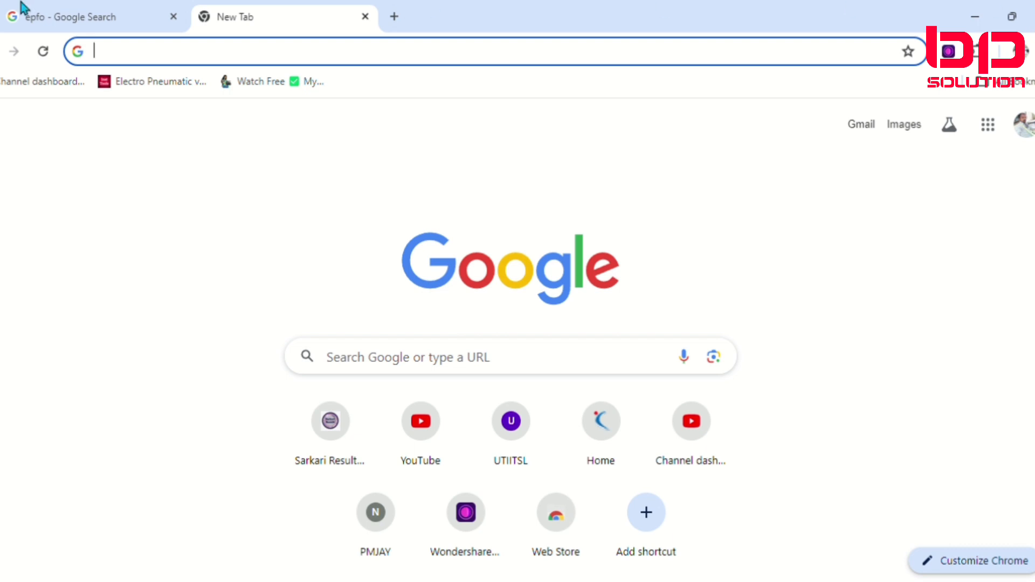
left_click(379, 375)
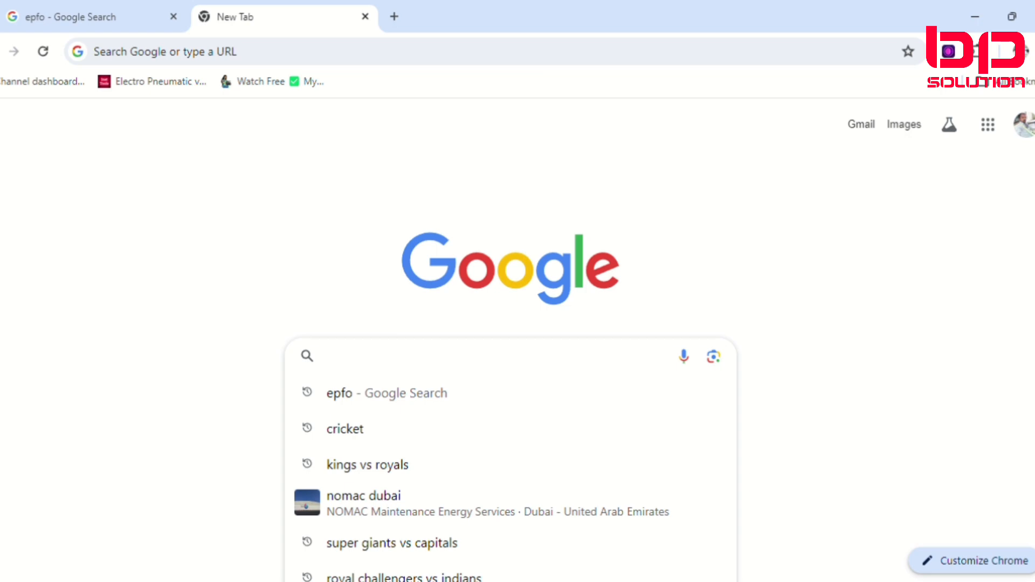
type("ww")
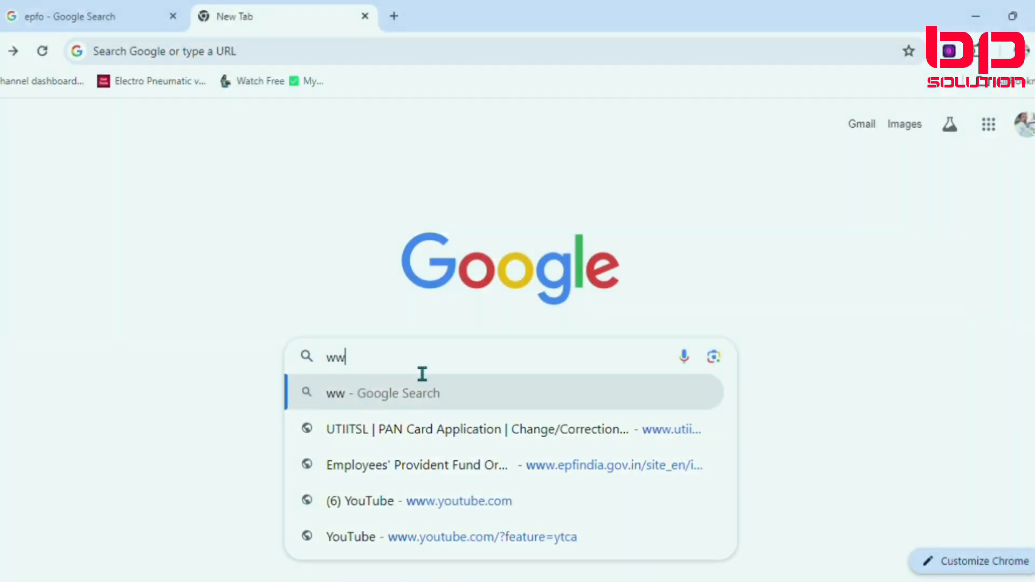
type("w.")
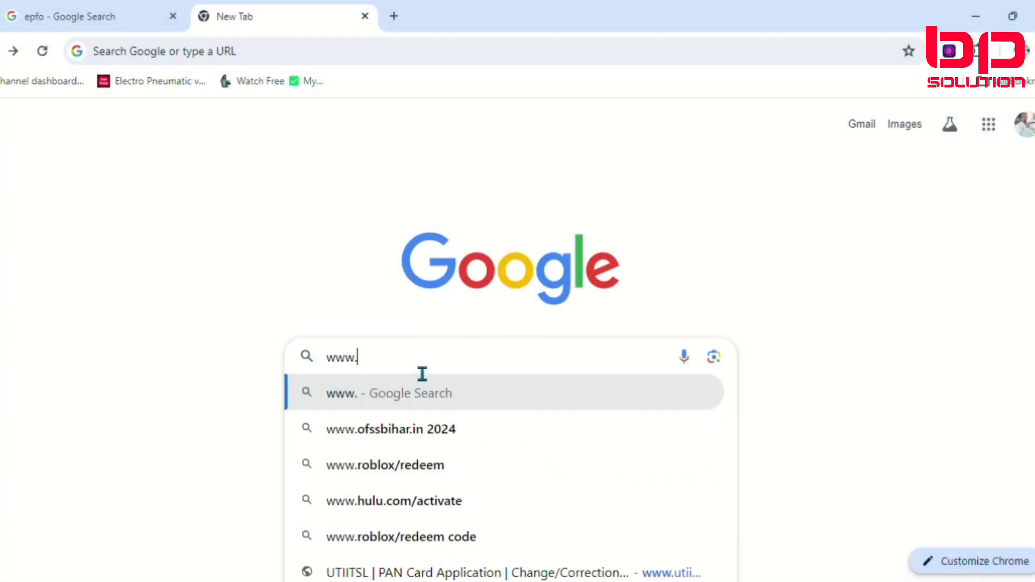
type("uti")
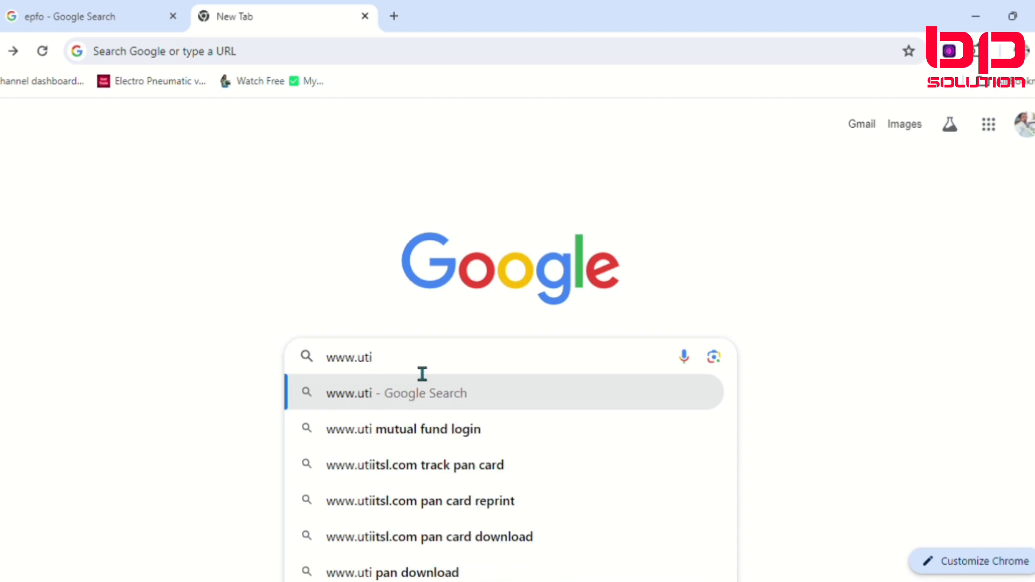
type("it")
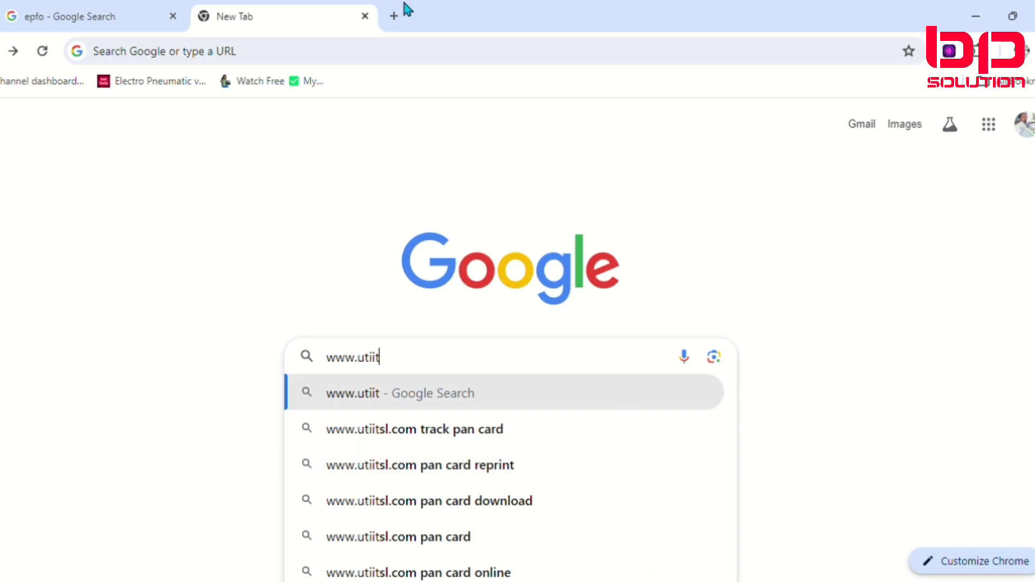
type("s")
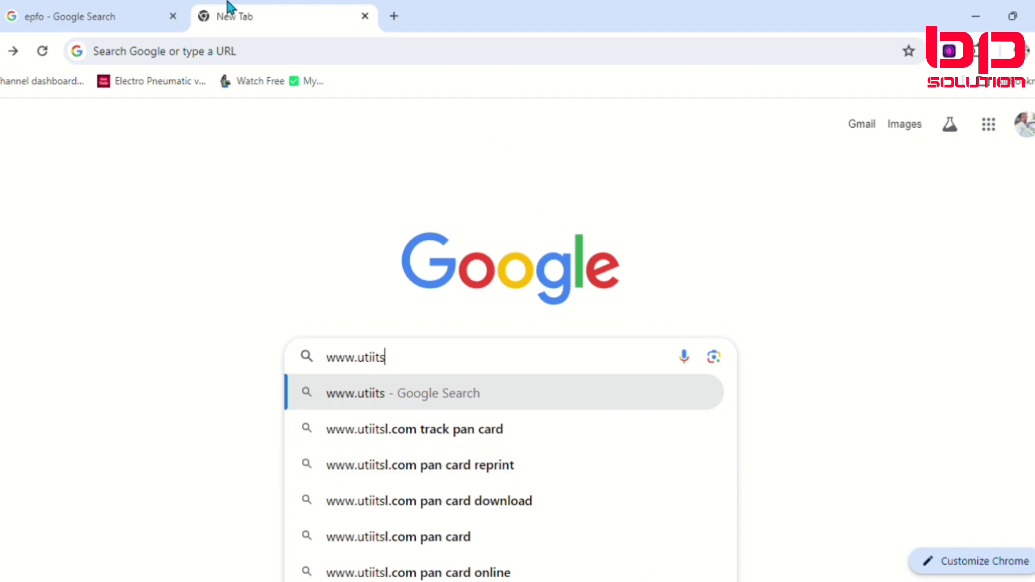
type("l.com")
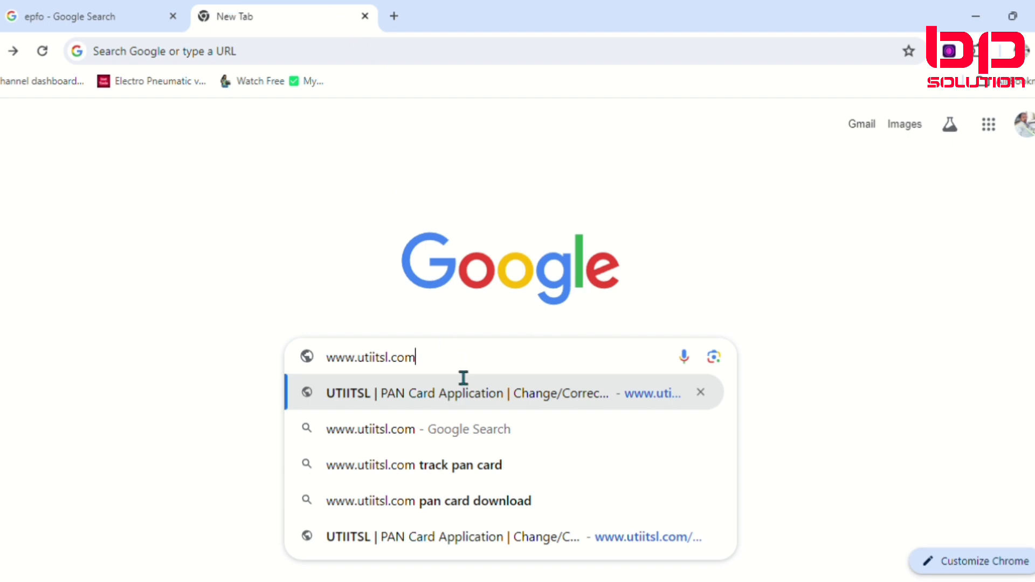
key("Return")
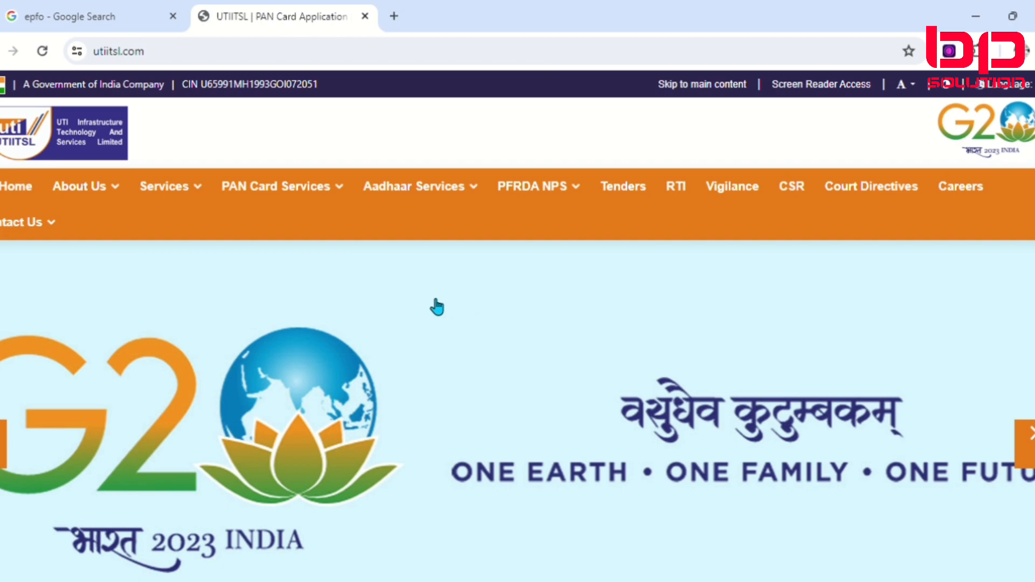
Step: Look over the UTIITSL home page and the options under Services, PAN Card Services and Aadhaar Services
scroll(381, 329, "down", 10)
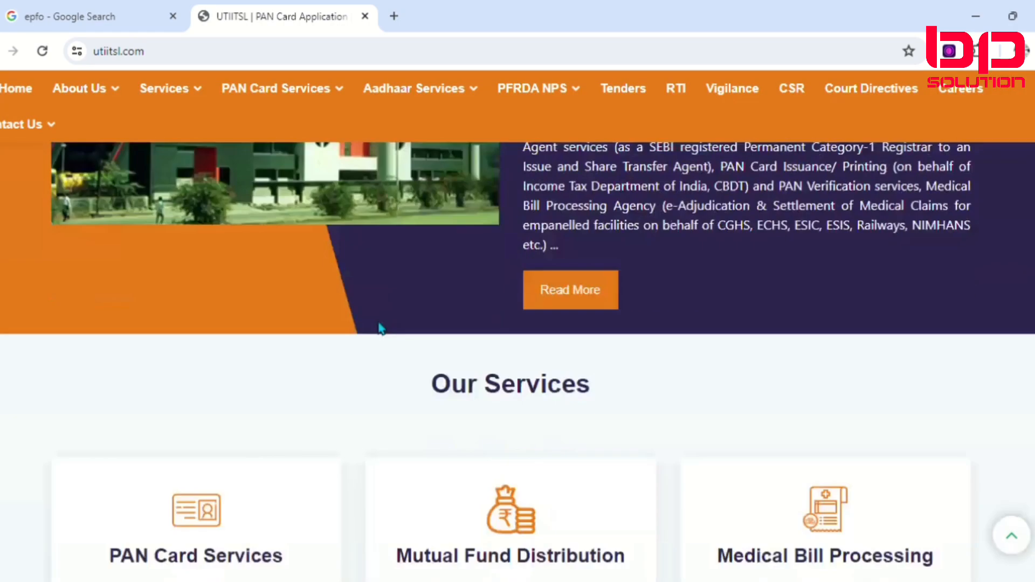
scroll(381, 329, "down", 8)
scroll(380, 323, "up", 18)
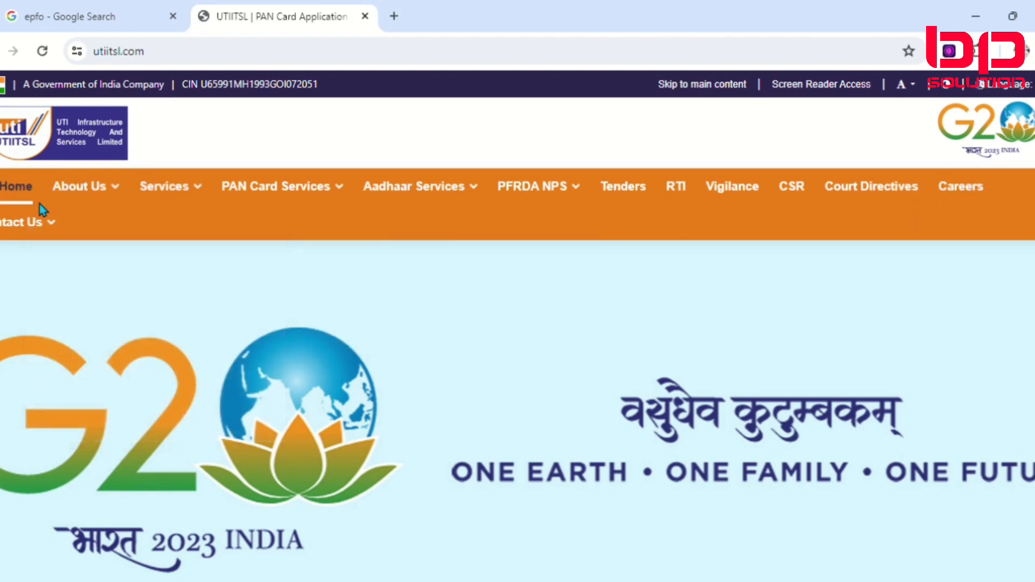
mouse_move(178, 192)
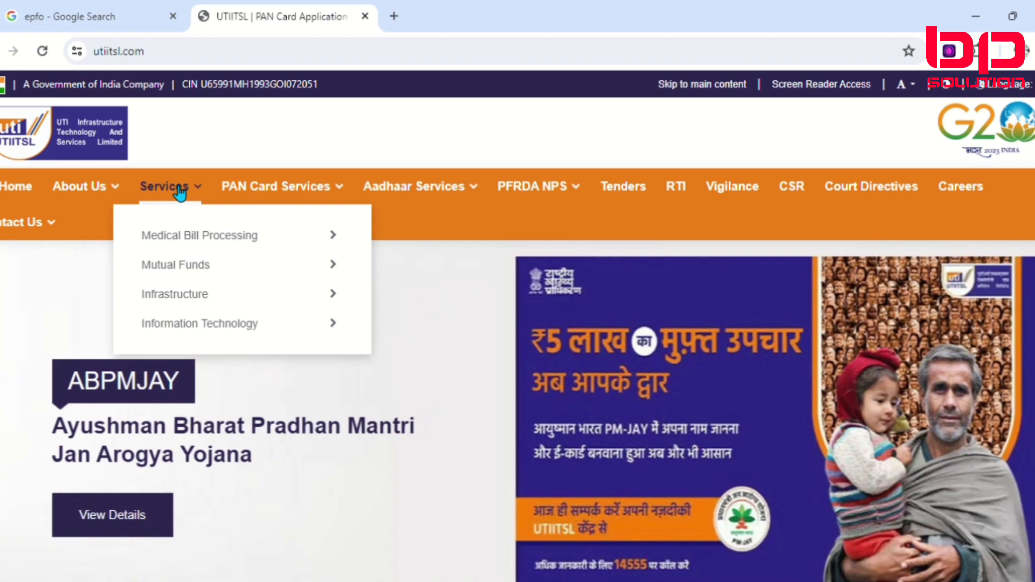
mouse_move(291, 185)
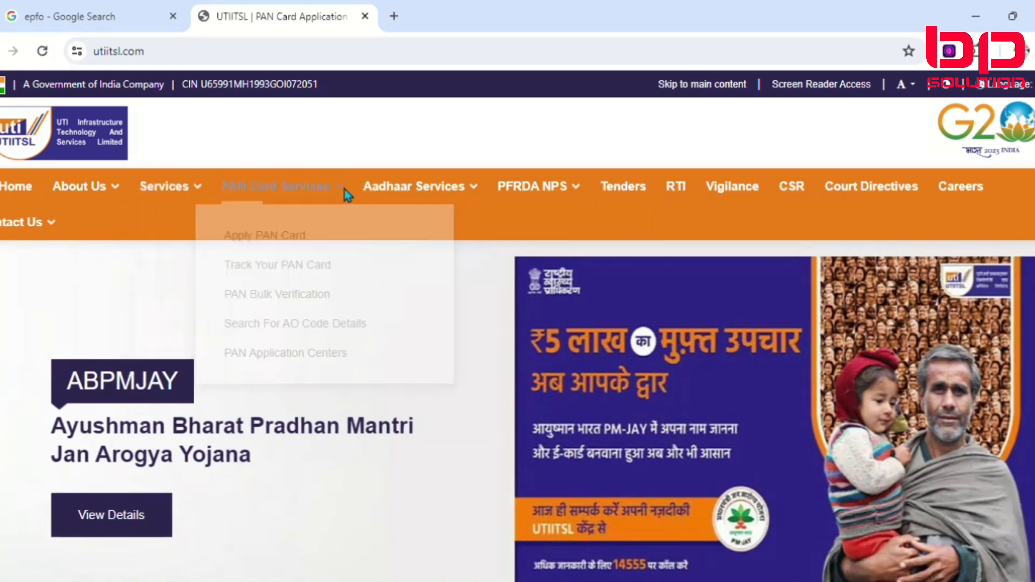
mouse_move(345, 197)
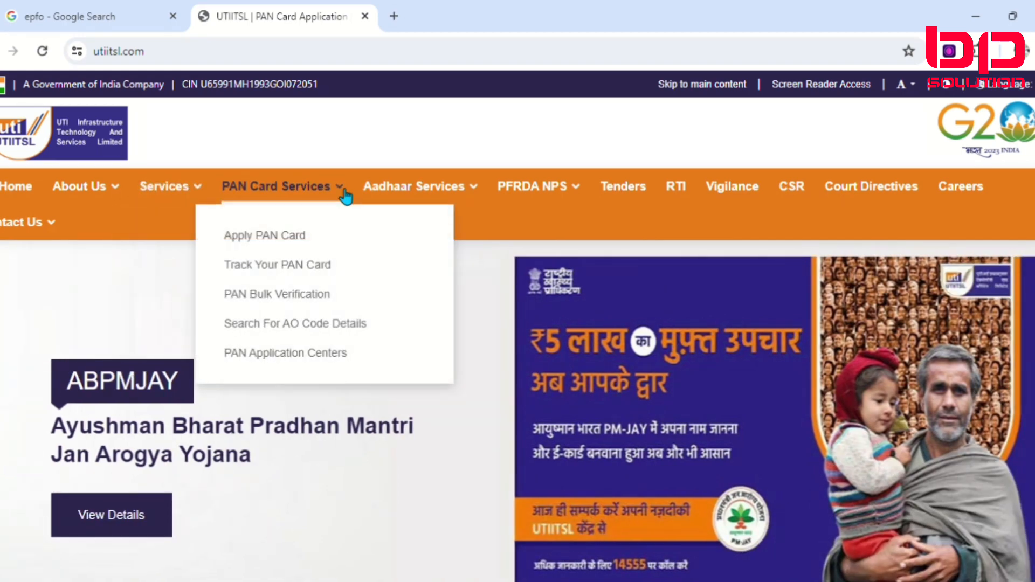
mouse_move(438, 195)
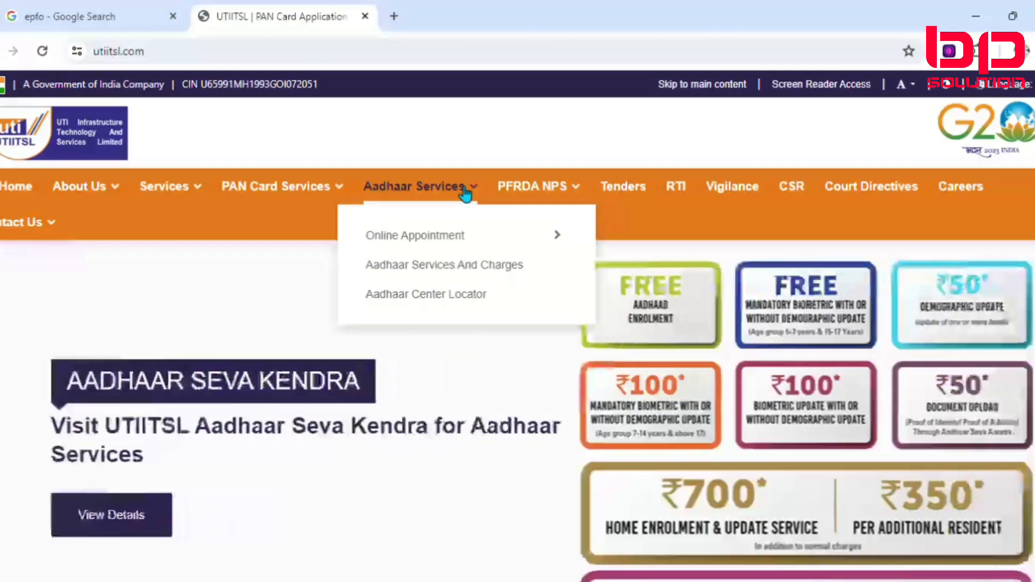
mouse_move(536, 245)
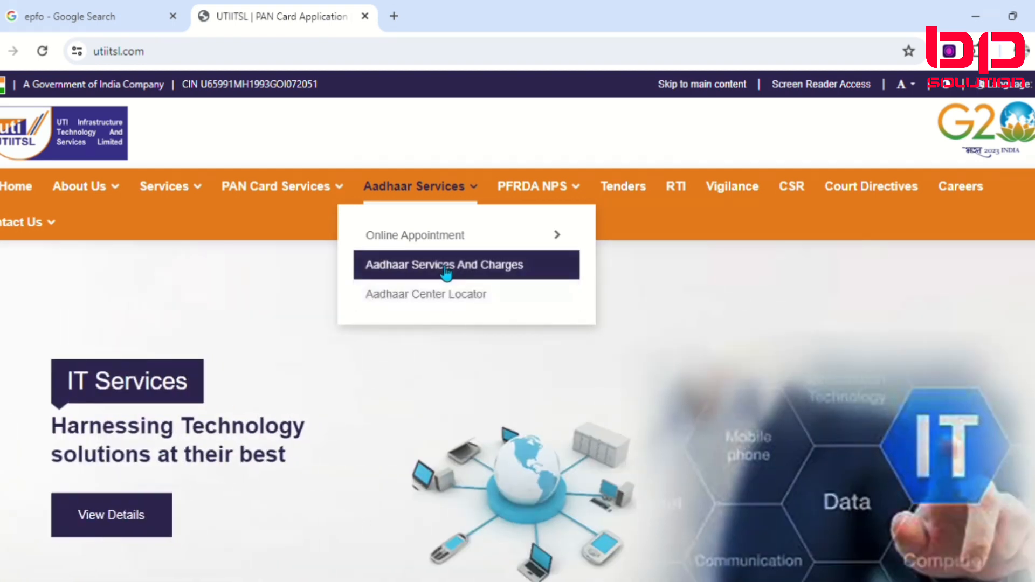
mouse_move(439, 247)
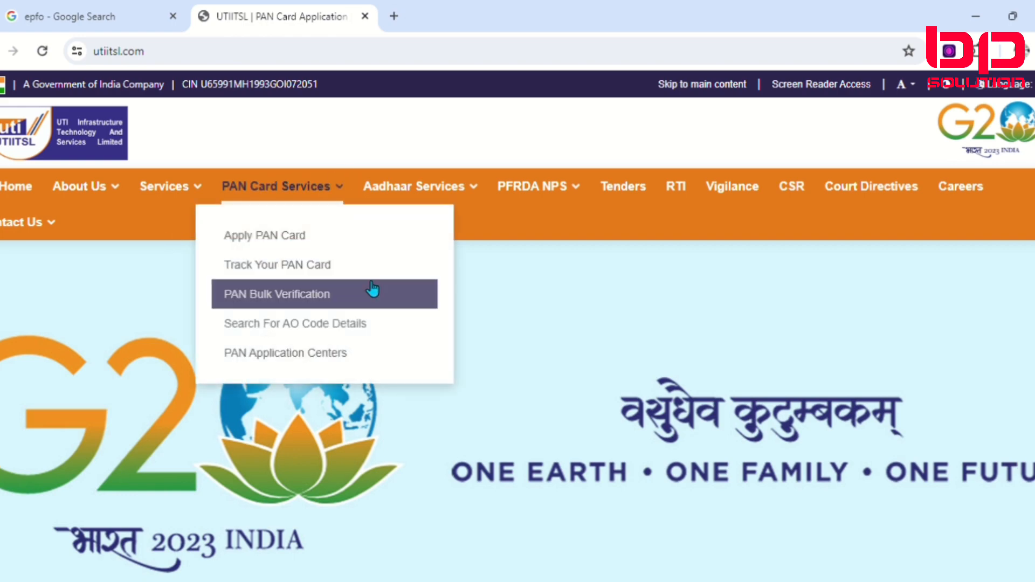
Step: Visit PAN Card Services from the Our Services section and dismiss the attention notice
scroll(547, 428, "down", 10)
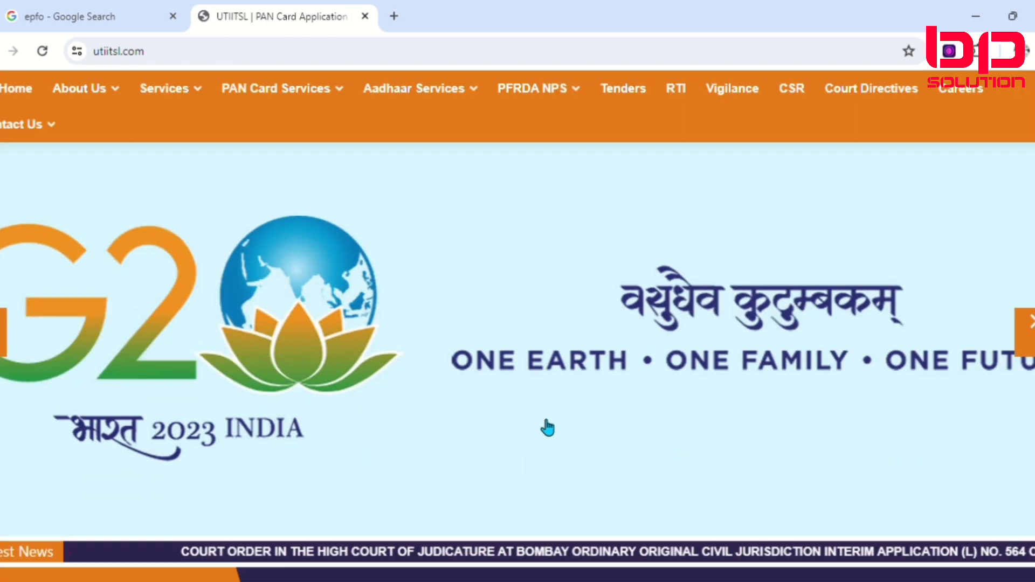
scroll(544, 426, "down", 4)
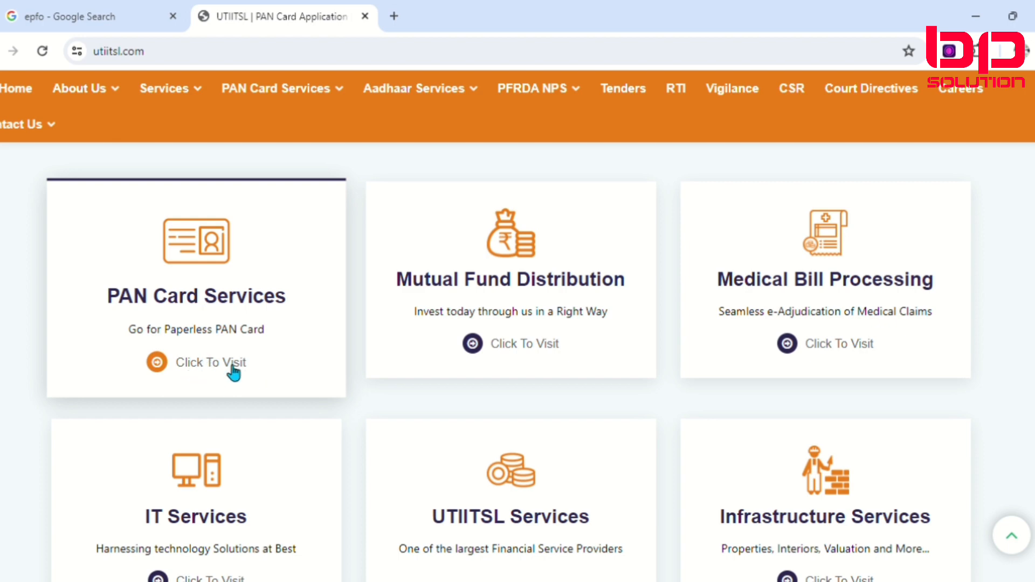
left_click(200, 368)
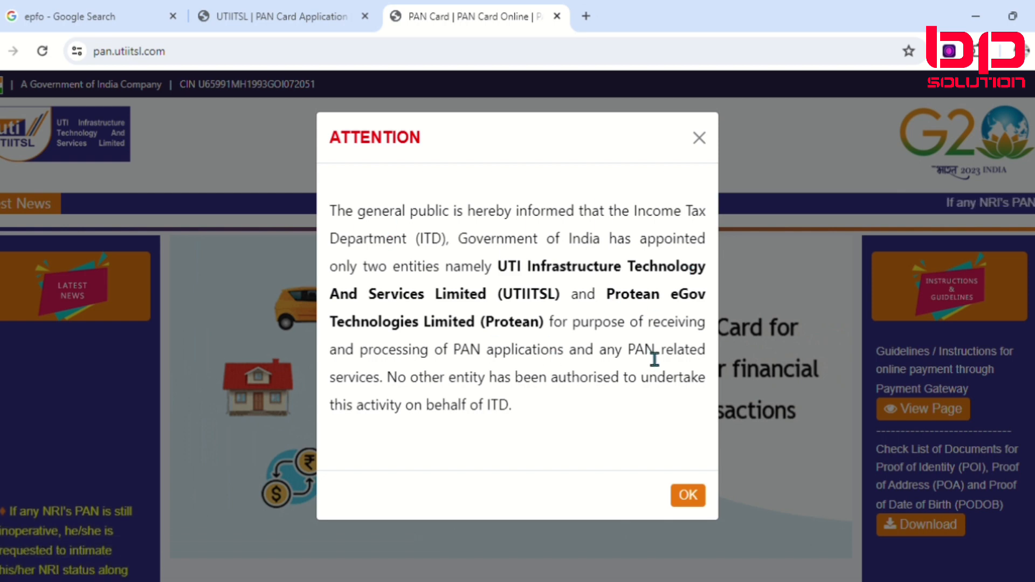
left_click(684, 494)
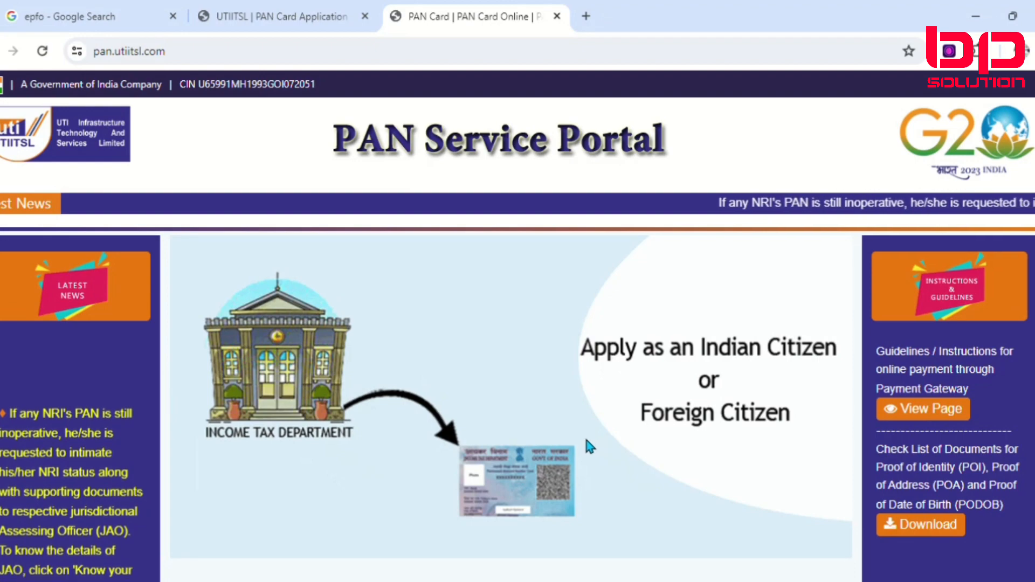
Step: Review the offered PAN services and open the application page of PAN Card for Indian Citizen/NRI
scroll(376, 396, "down", 4)
scroll(376, 396, "down", 4)
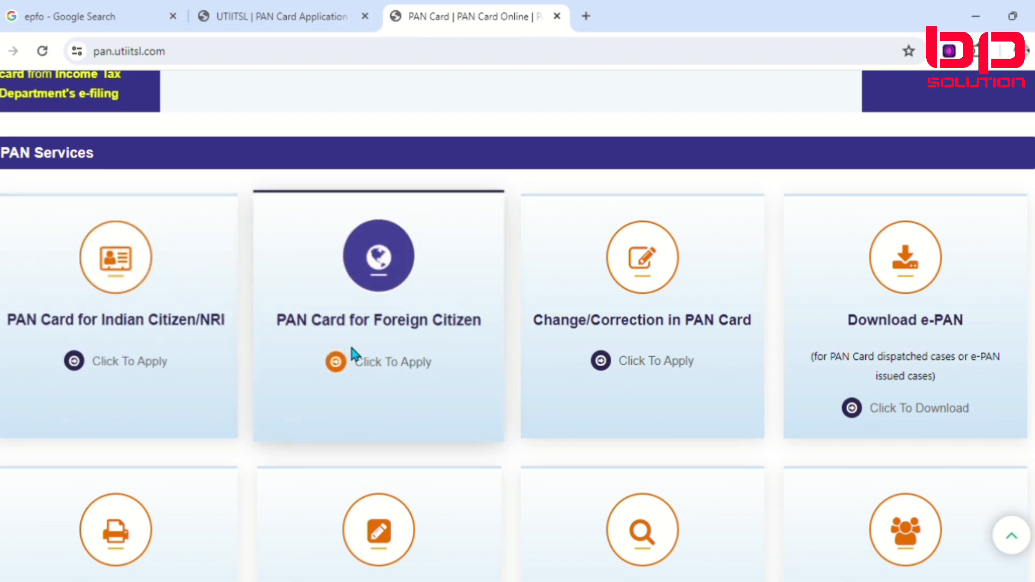
scroll(355, 291, "down", 1)
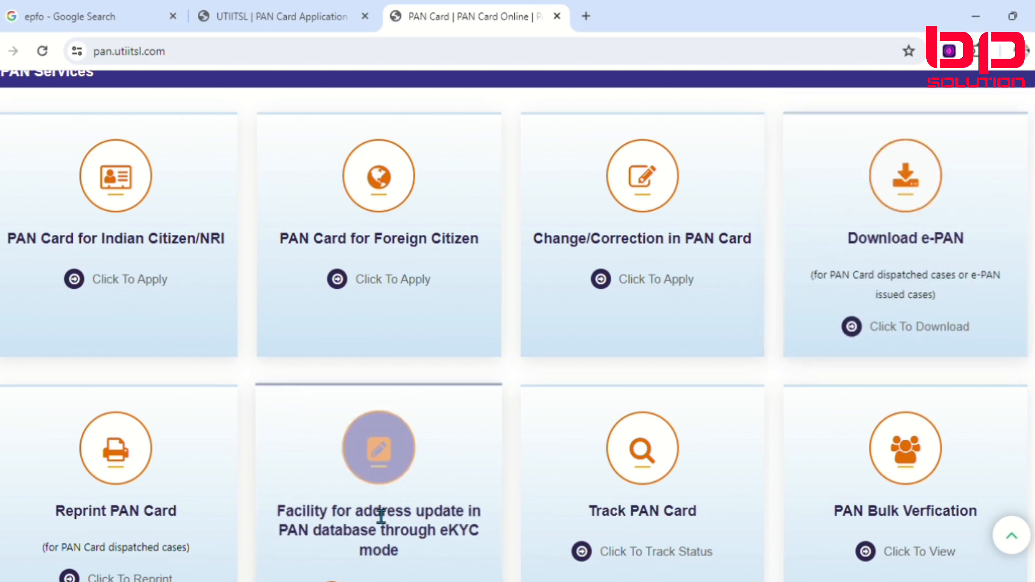
scroll(192, 485, "down", 3)
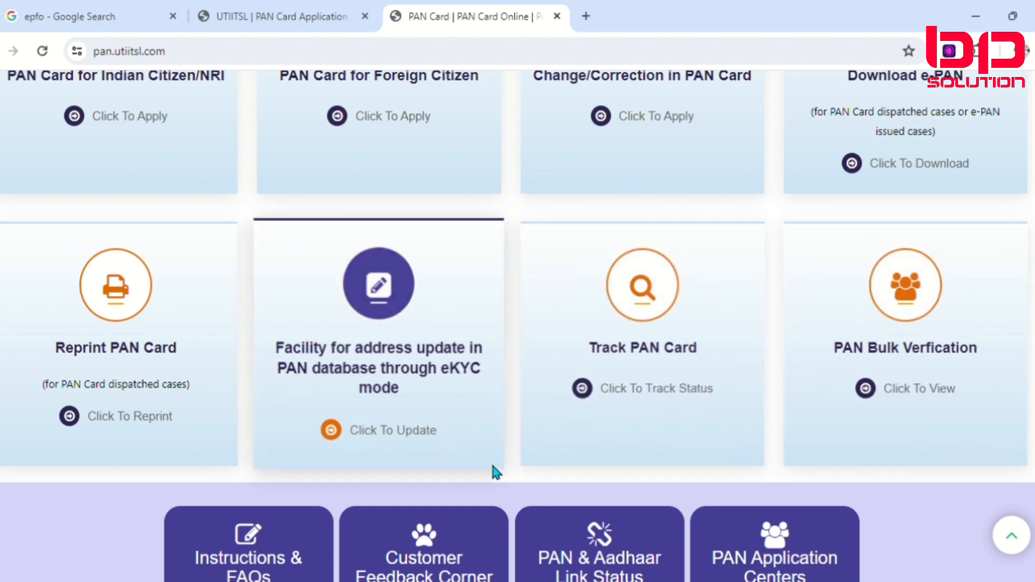
scroll(492, 471, "up", 2)
scroll(493, 472, "up", 3)
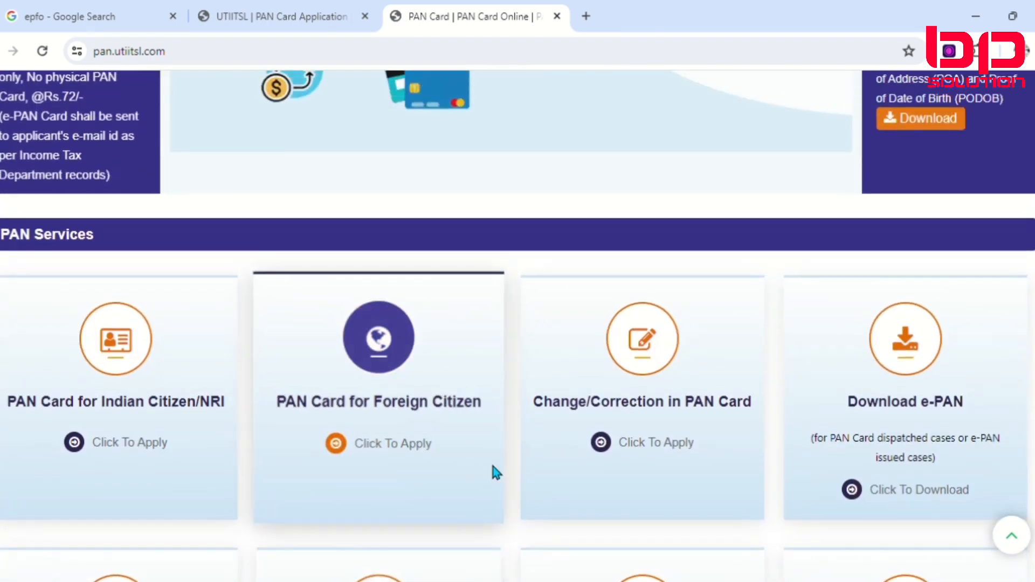
scroll(491, 472, "down", 1)
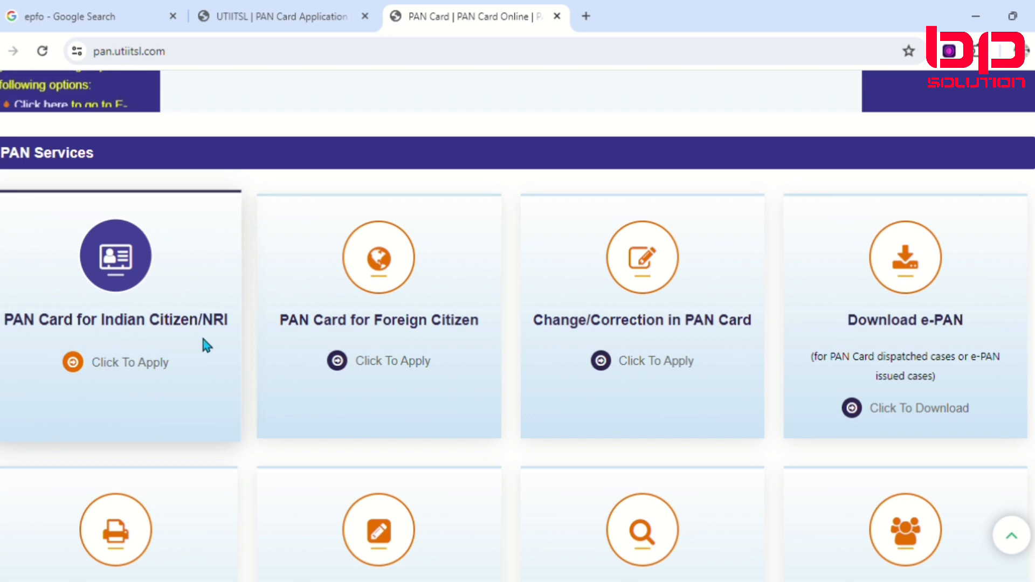
left_click(108, 370)
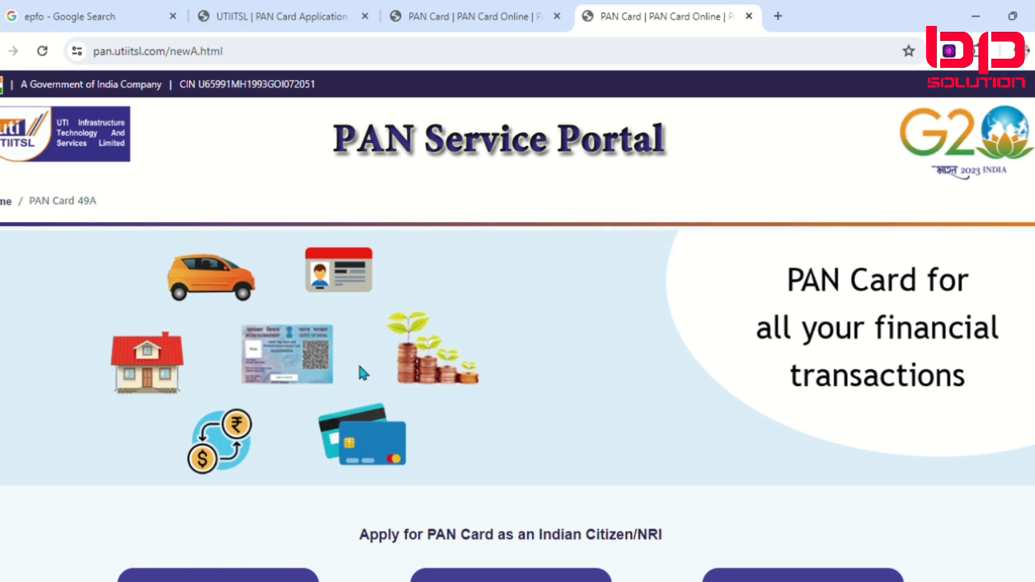
Step: Start a new PAN card application with Form 49A
scroll(478, 363, "down", 3)
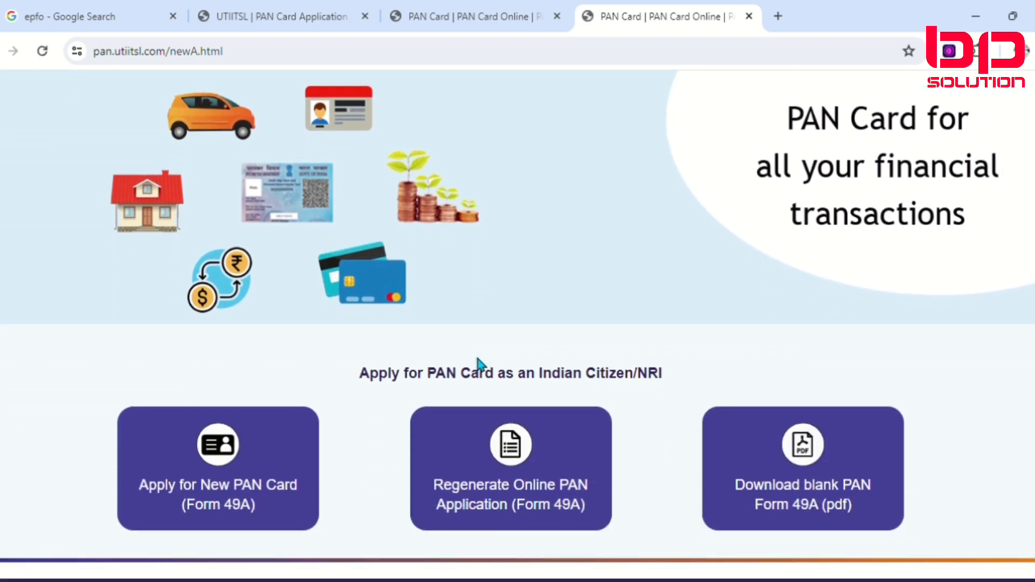
scroll(478, 364, "down", 2)
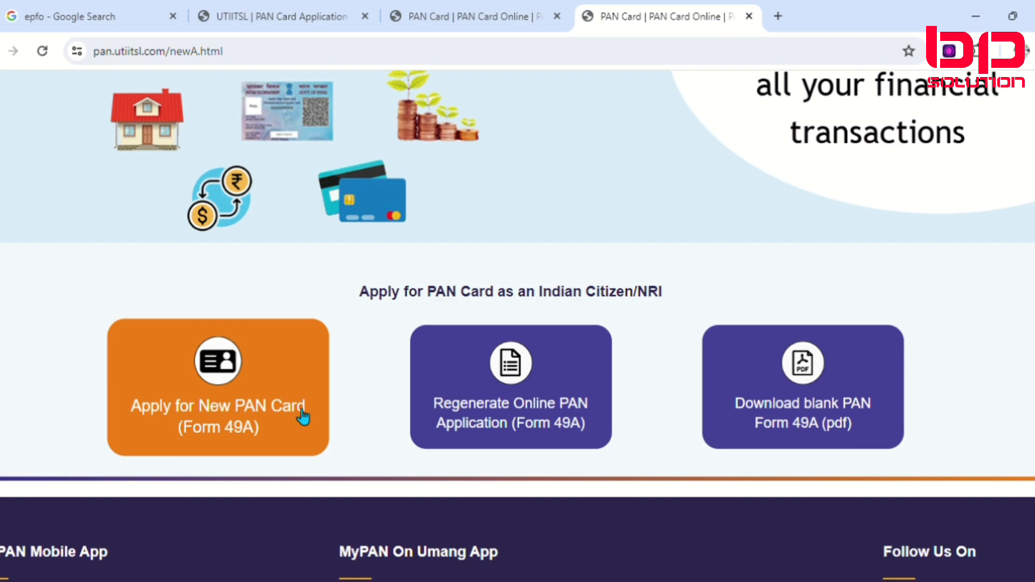
left_click(236, 444)
left_click(239, 441)
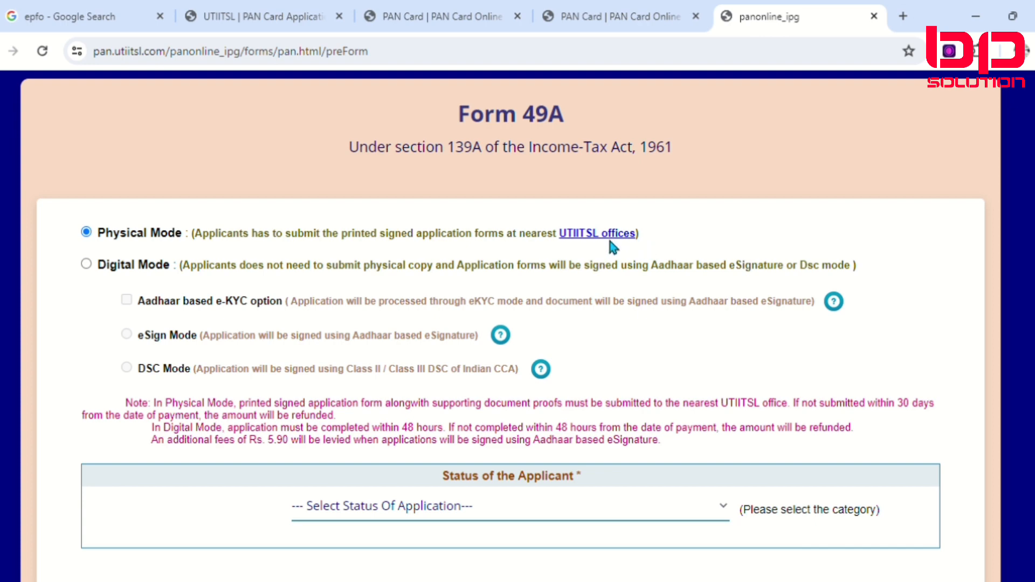
Step: Try Digital Mode with eSign Mode and the Aadhaar based e-KYC option for the Form 49A application
left_click(86, 264)
left_click(126, 334)
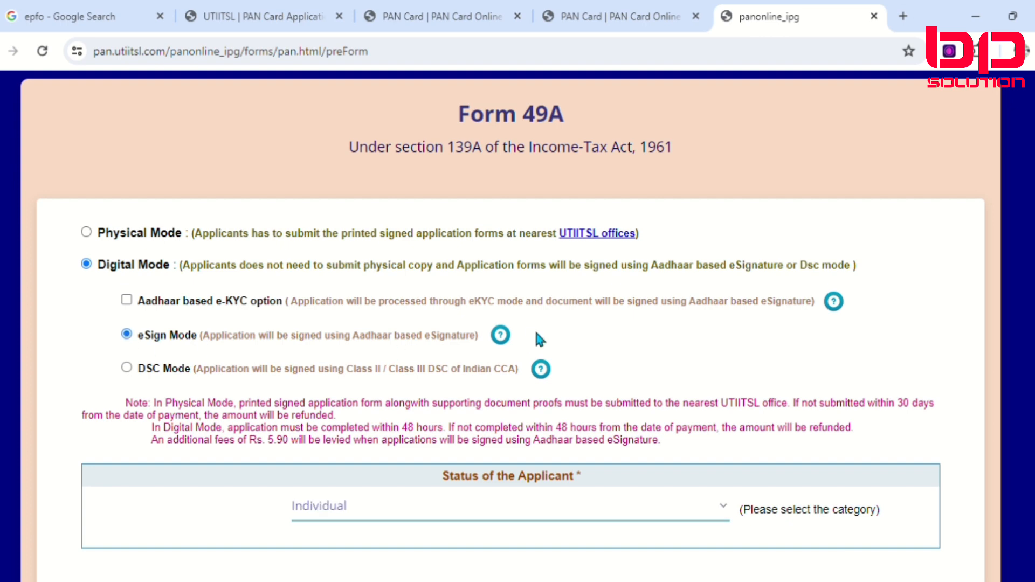
scroll(488, 497, "down", 2)
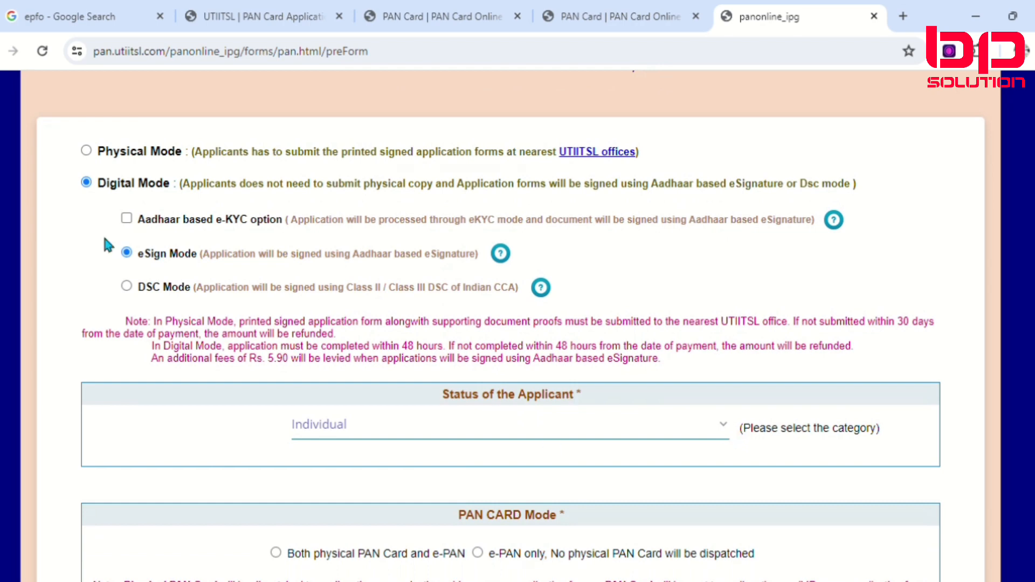
left_click(127, 219)
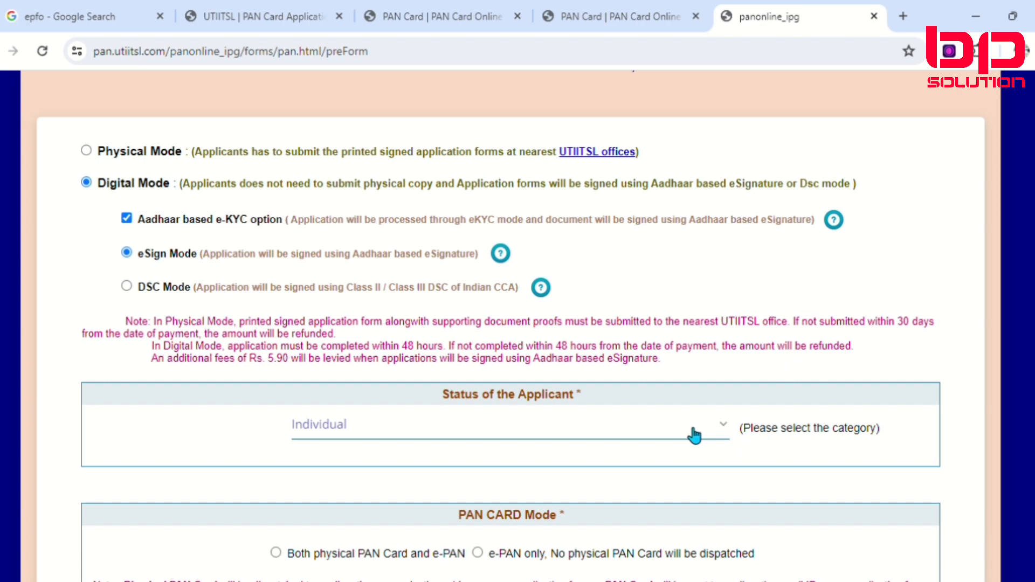
scroll(480, 363, "down", 2)
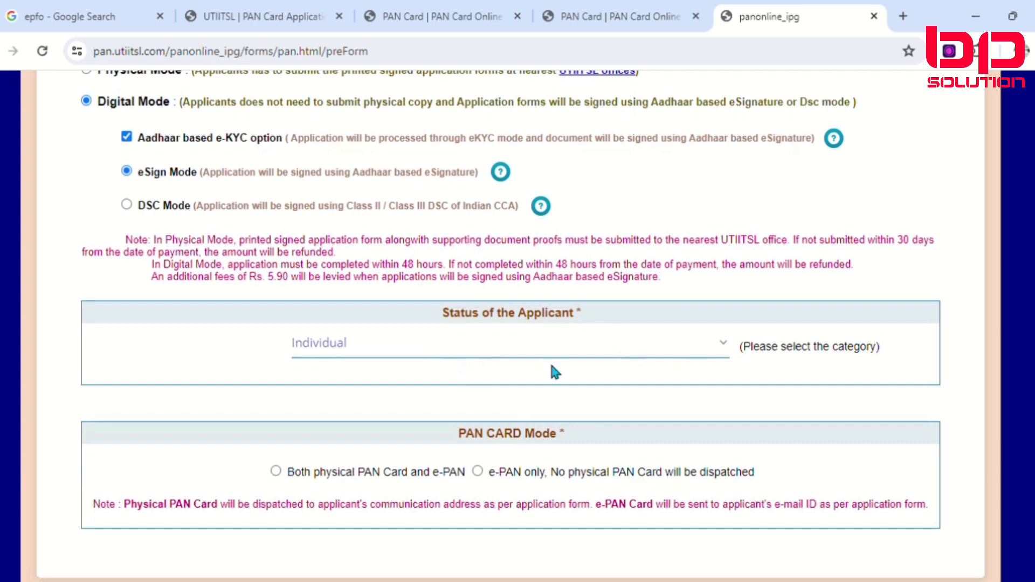
scroll(554, 371, "up", 3)
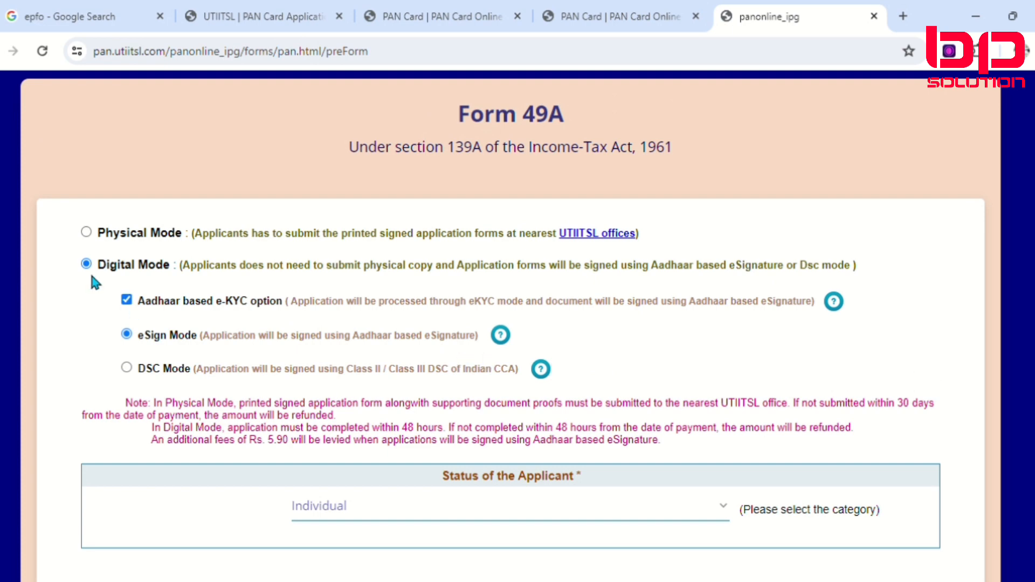
Step: Set the application to Physical Mode and the status of the applicant to Individual
left_click(86, 232)
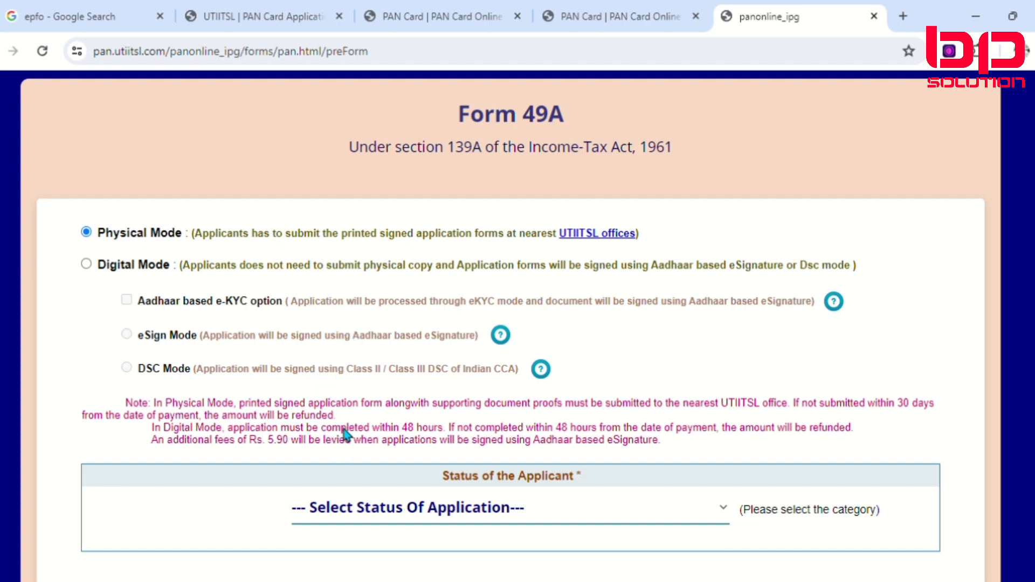
left_click(358, 446)
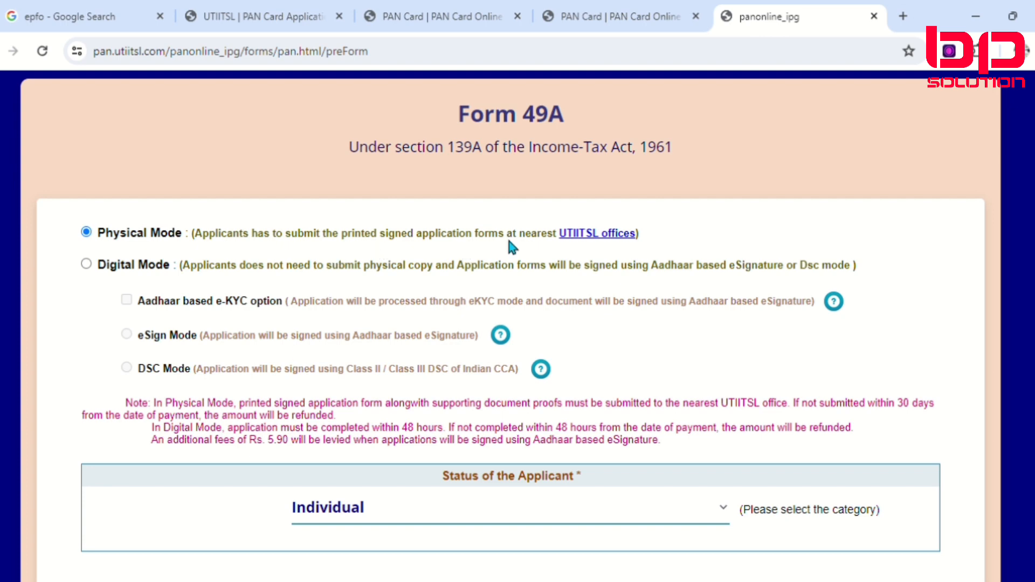
Step: Set the application to Digital Mode with eSign Mode and the status of the applicant to Individual
left_click(86, 263)
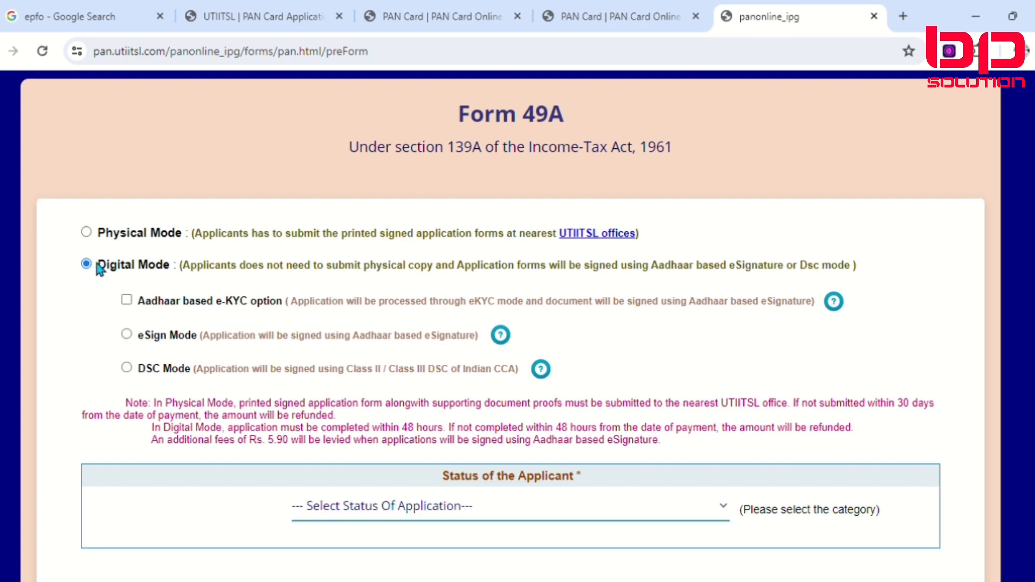
scroll(435, 494, "down", 3)
left_click(426, 348)
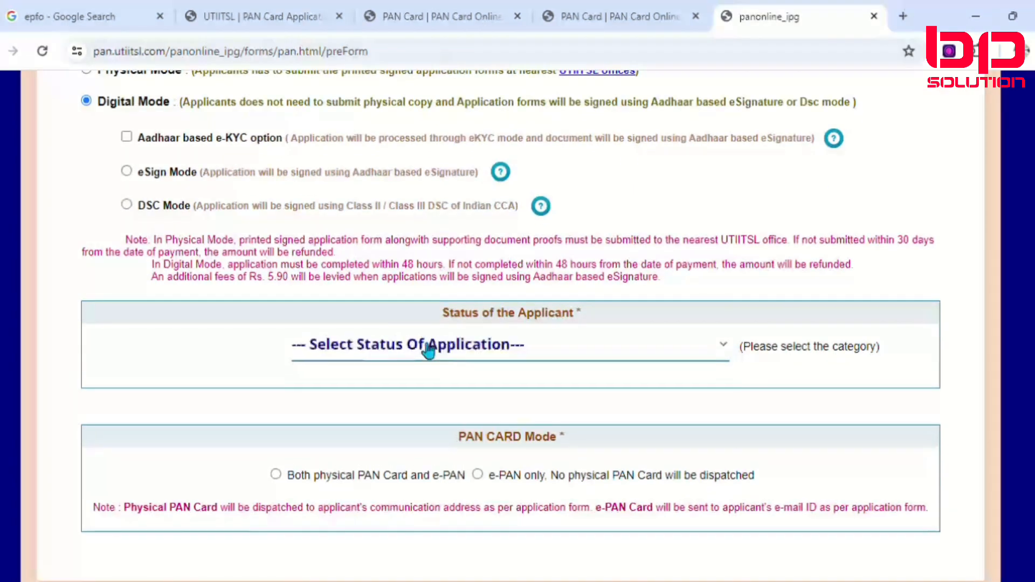
left_click(377, 273)
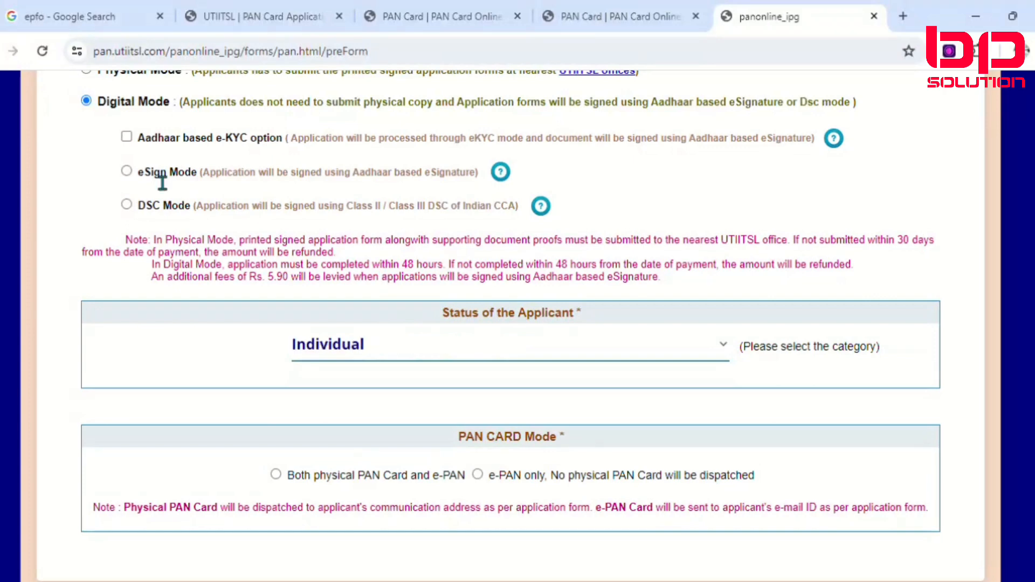
left_click(127, 172)
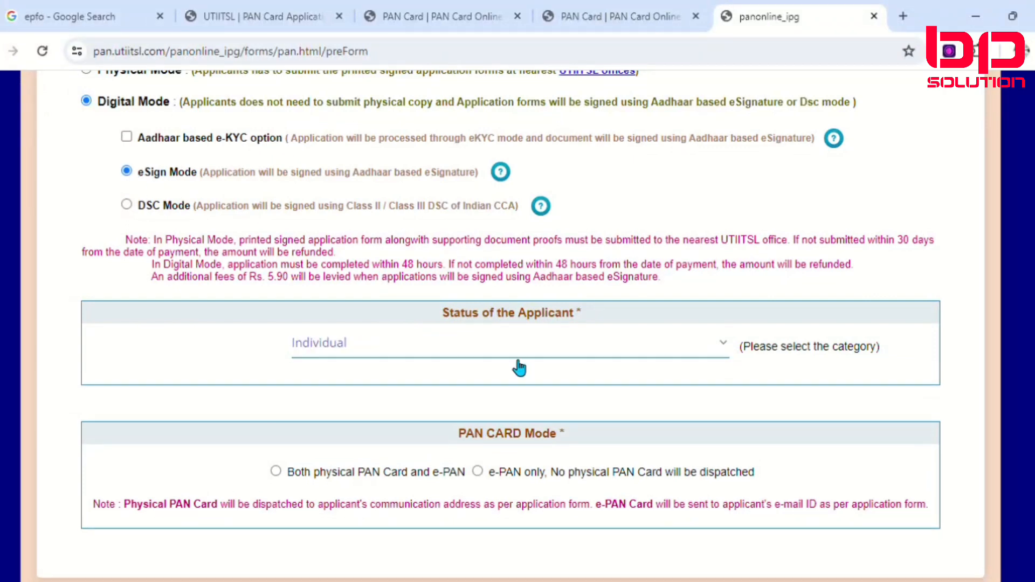
Step: Choose both physical PAN Card and e-PAN, submit the application choices and acknowledge the reference number
scroll(517, 365, "down", 2)
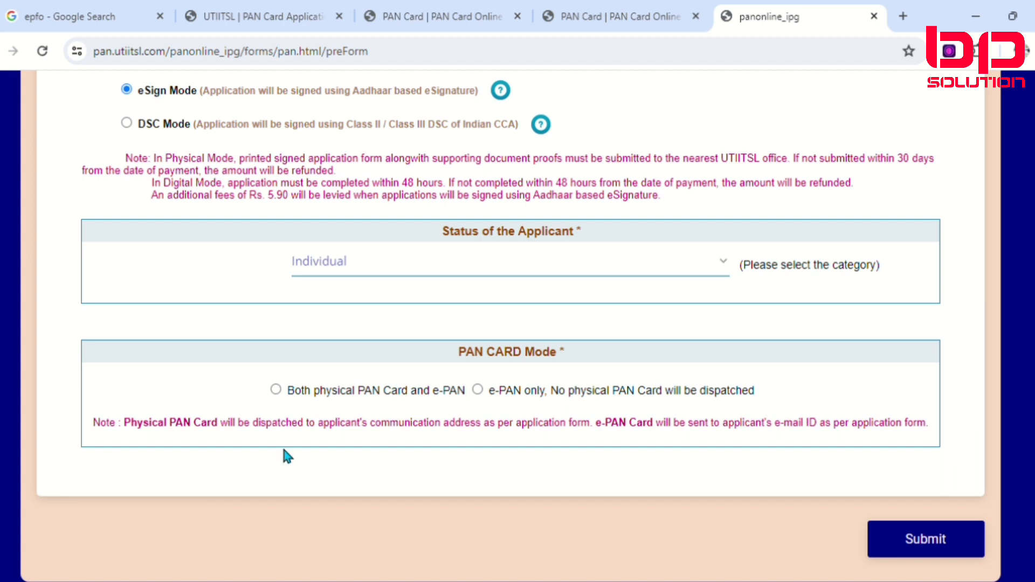
left_click(276, 389)
left_click(943, 540)
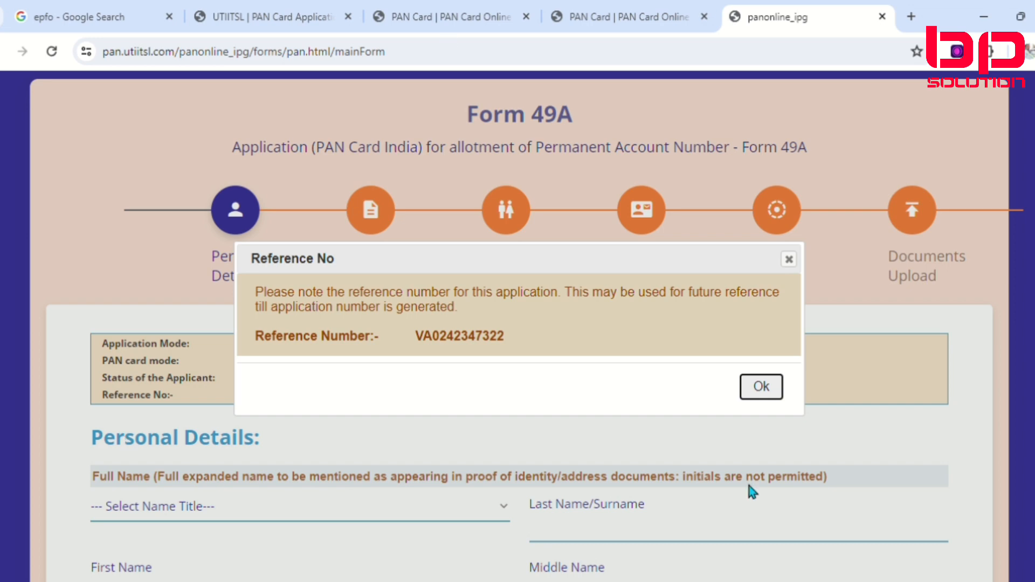
left_click(769, 387)
Step: Set the name title to SHRI and fill in the applicant's last name and first name, leaving the middle name blank
scroll(276, 422, "down", 2)
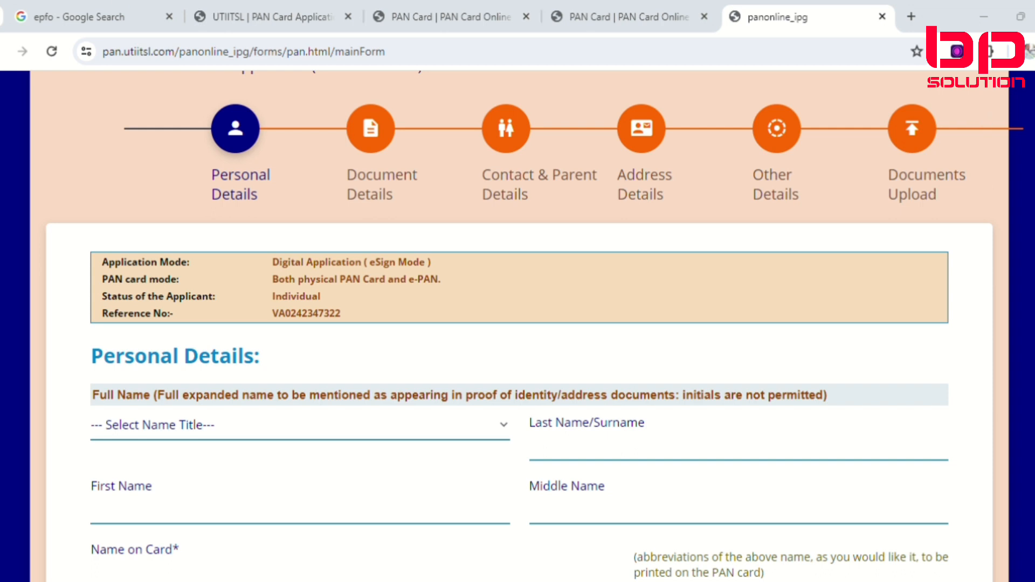
scroll(283, 377, "down", 1)
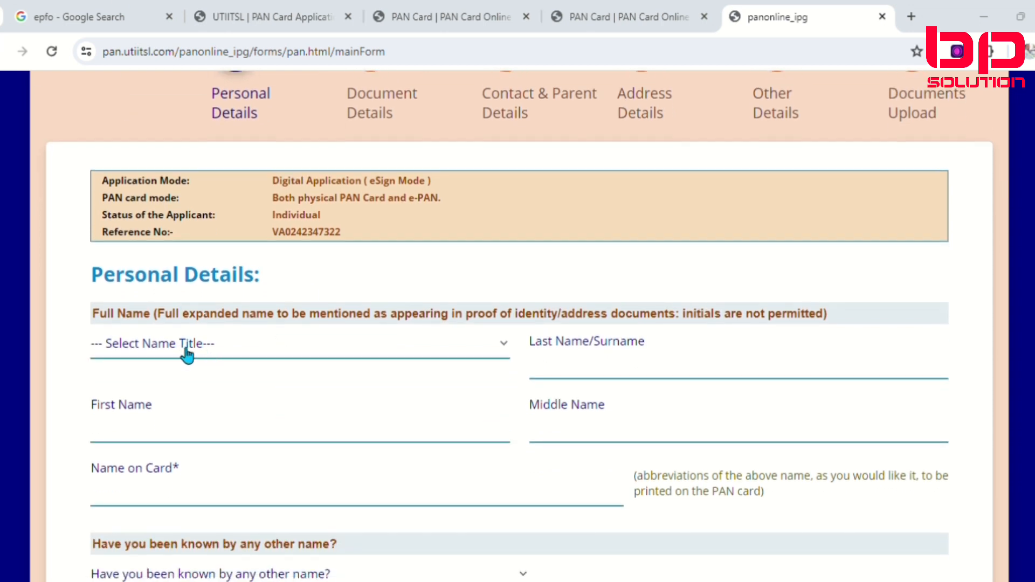
left_click(187, 356)
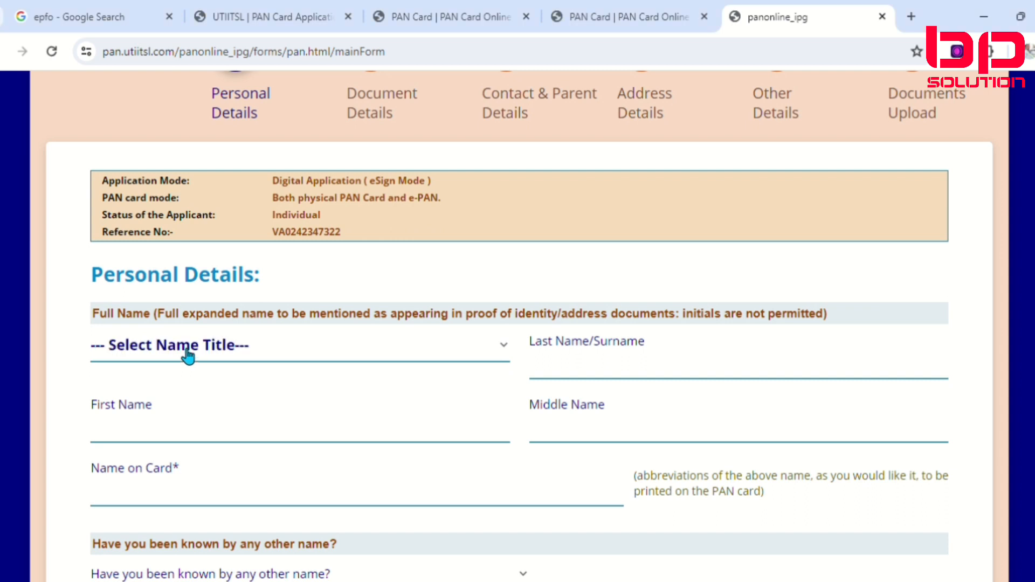
left_click(166, 413)
left_click(608, 377)
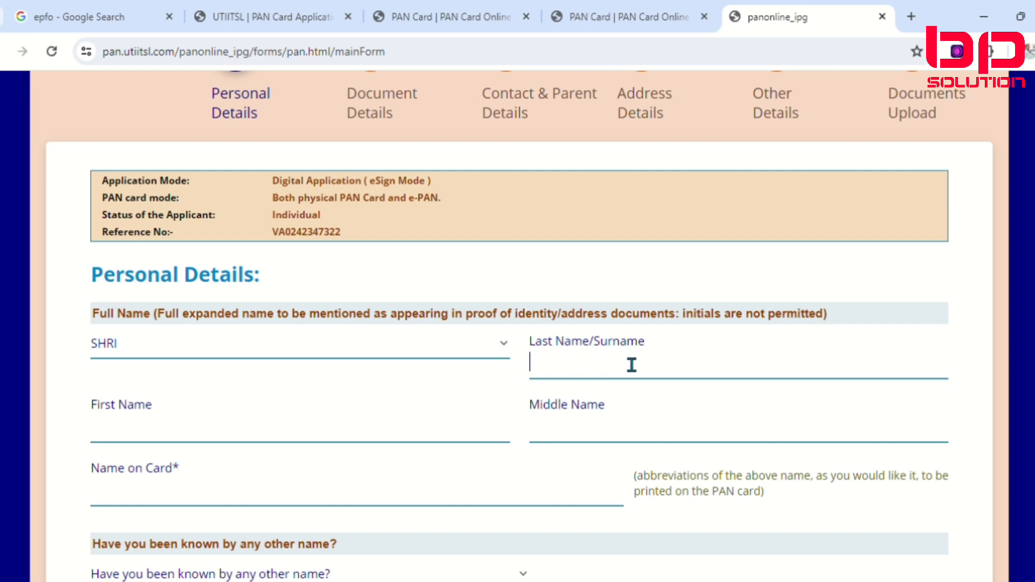
left_click(627, 410)
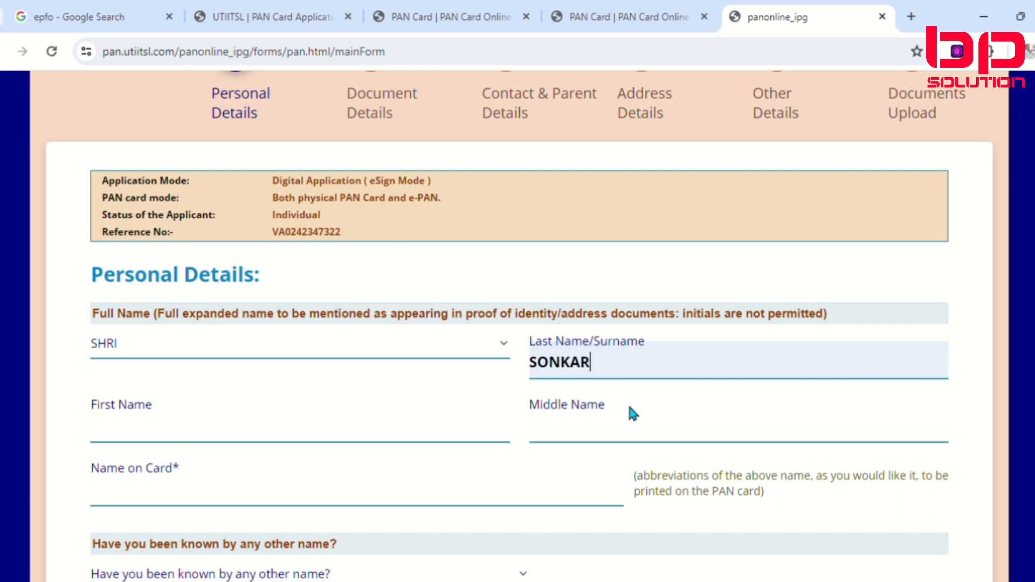
left_click(218, 448)
left_click(193, 464)
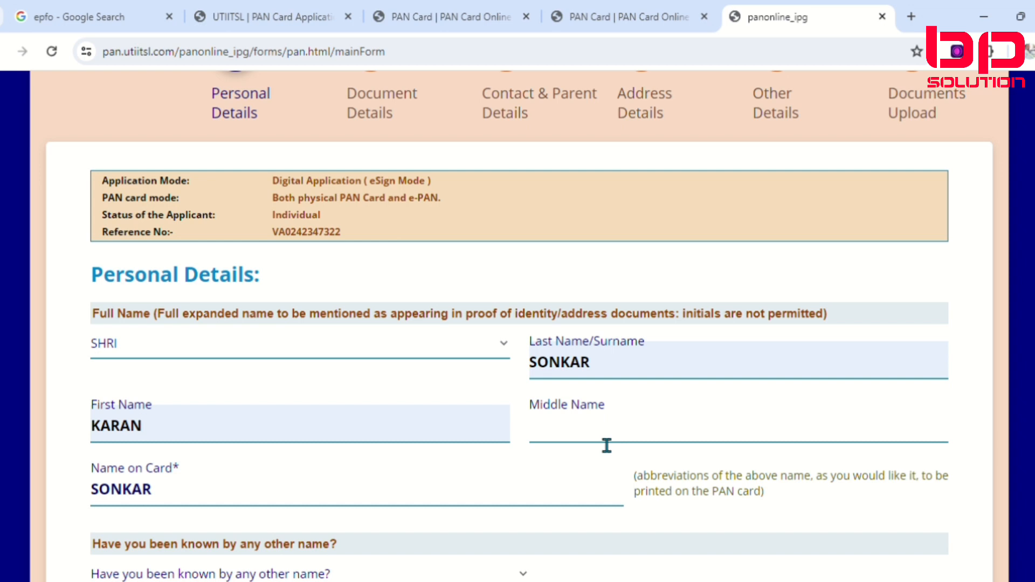
left_click(186, 510)
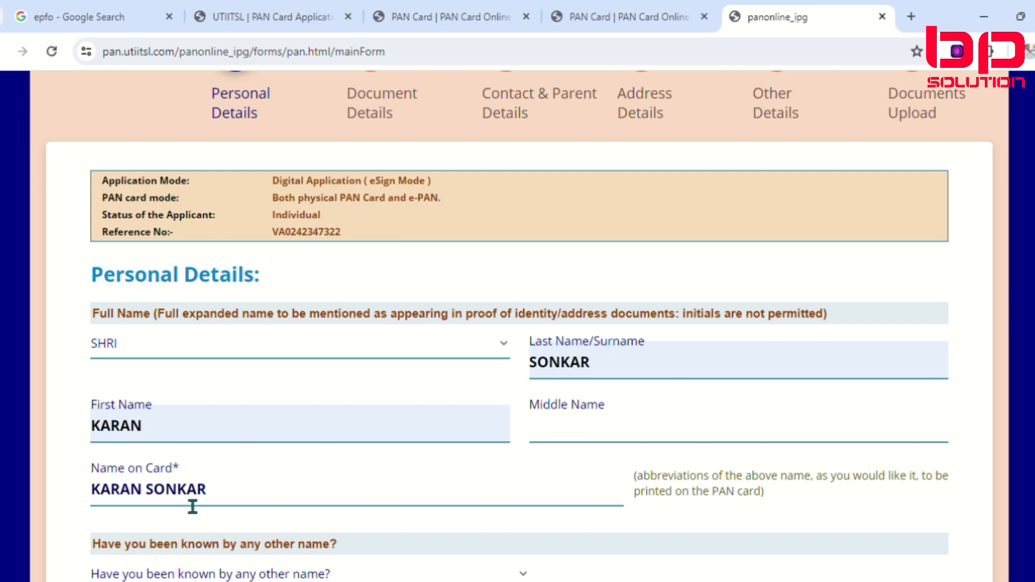
Step: Answer NO to being known by any other name and enter the applicant's date of birth
scroll(202, 490, "down", 2)
scroll(217, 486, "down", 1)
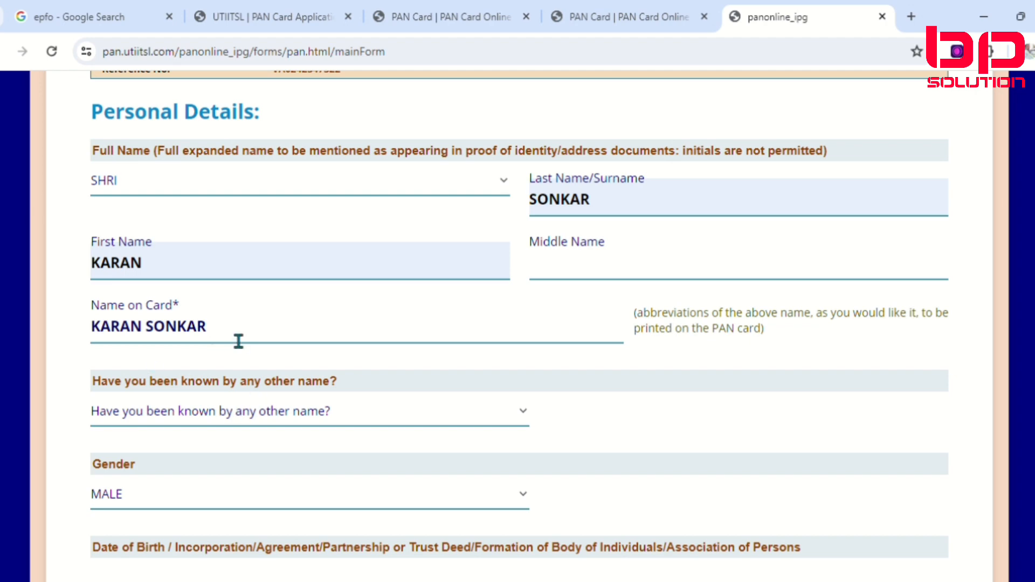
scroll(236, 347, "down", 1)
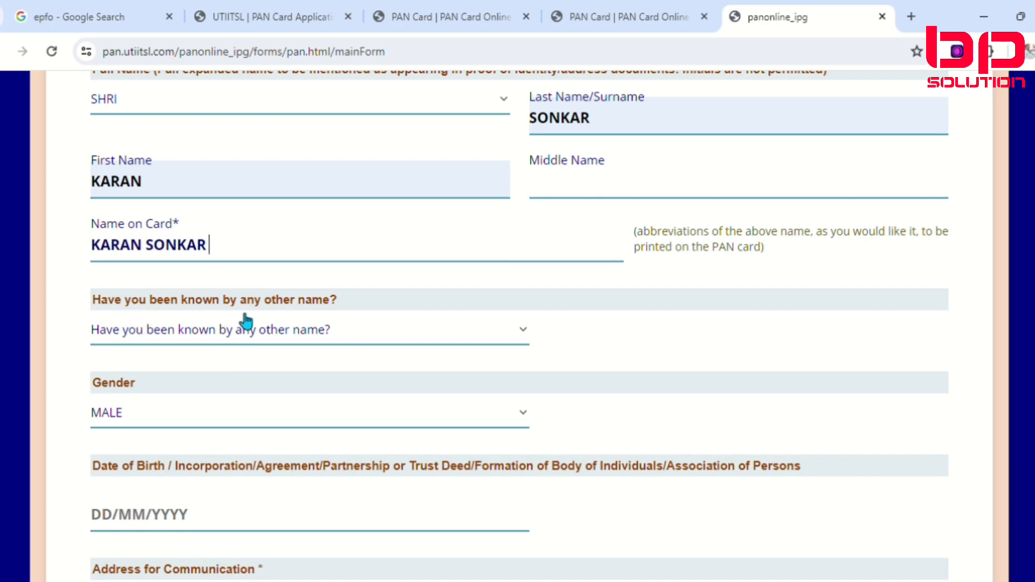
left_click(436, 338)
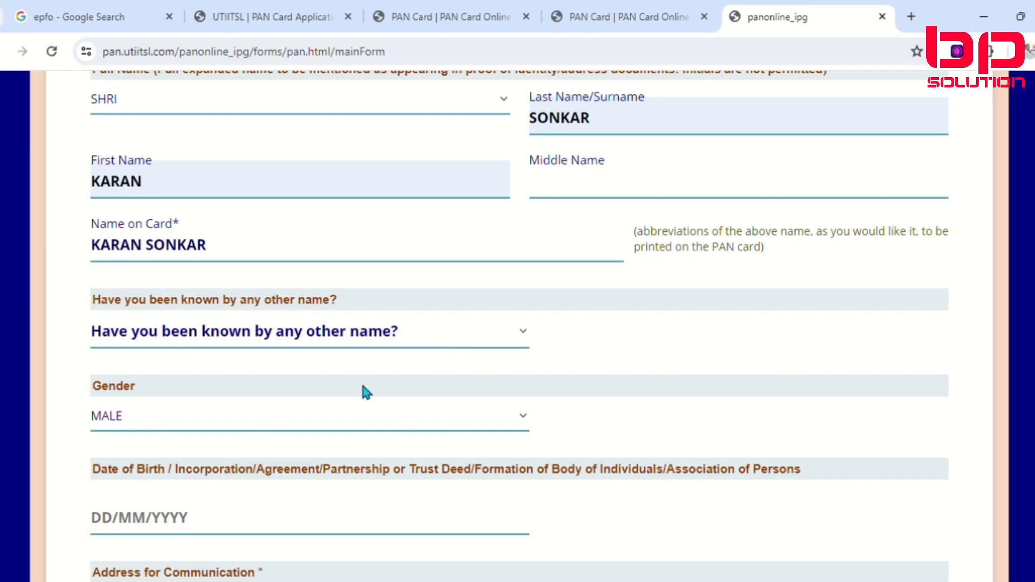
key("n")
scroll(362, 392, "down", 2)
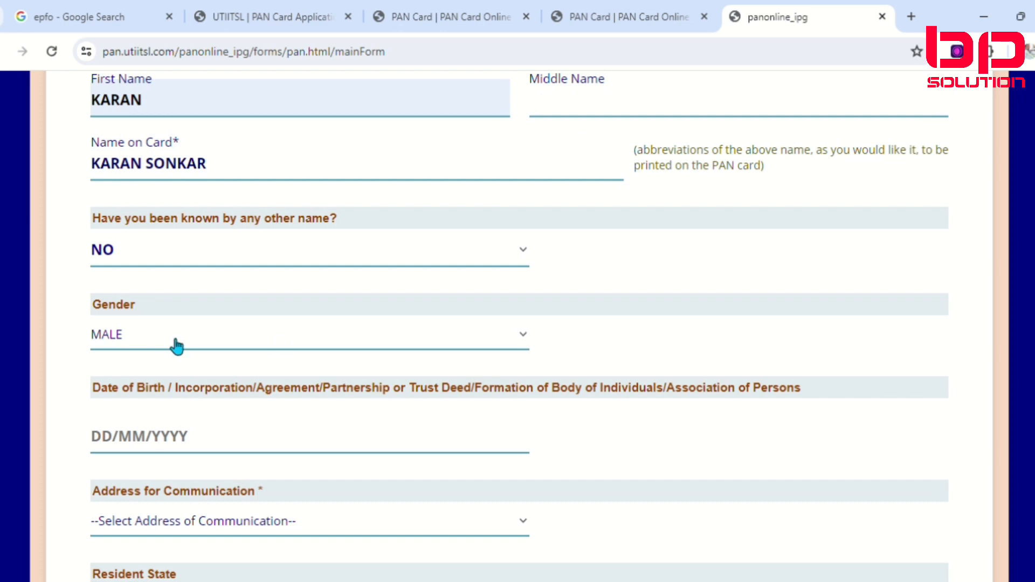
scroll(202, 426, "down", 2)
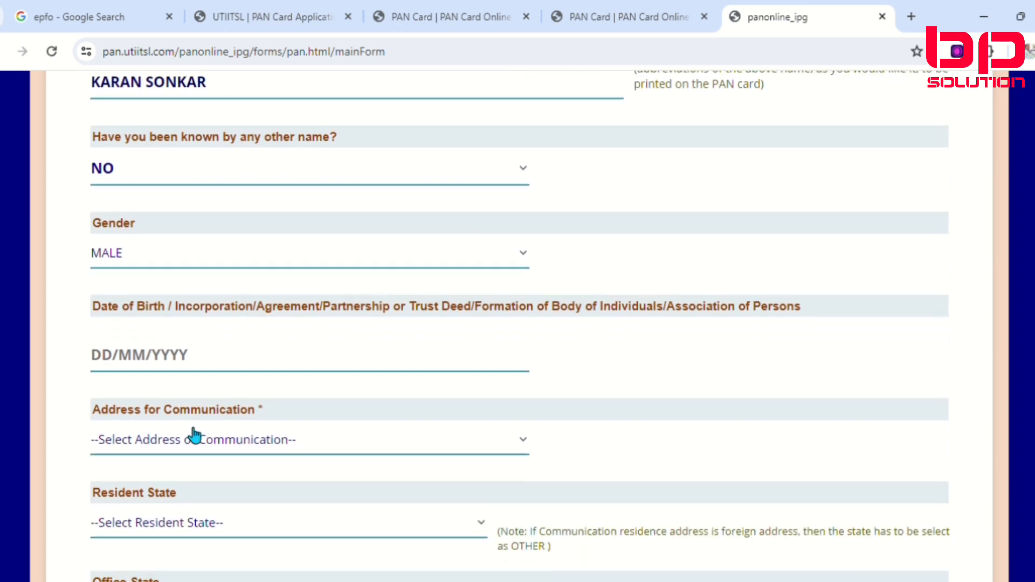
left_click(122, 369)
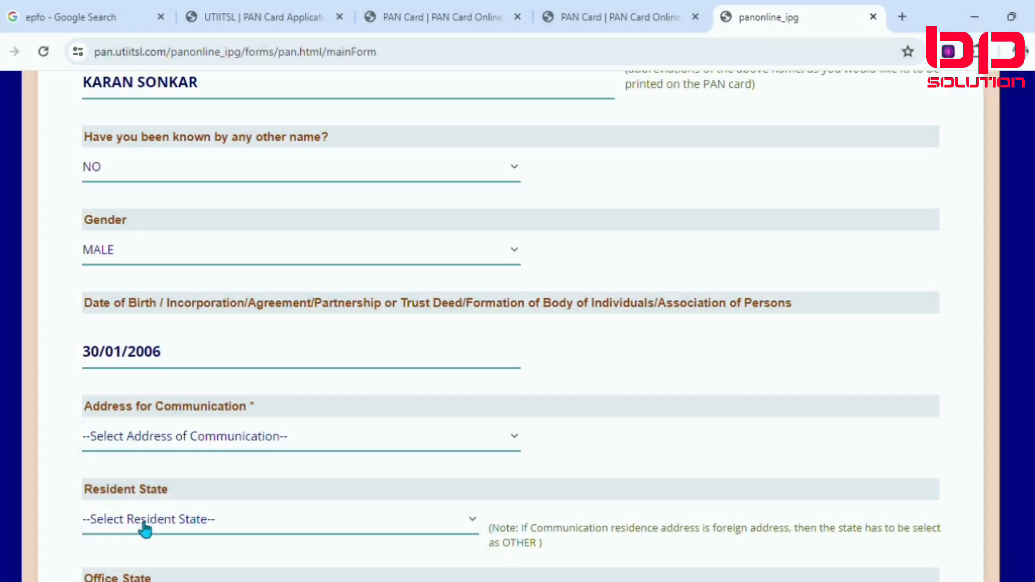
Step: Set the address for communication to RESIDENCE and the resident state to UTTAR PRADESH, leaving the office state unselected
scroll(148, 422, "down", 2)
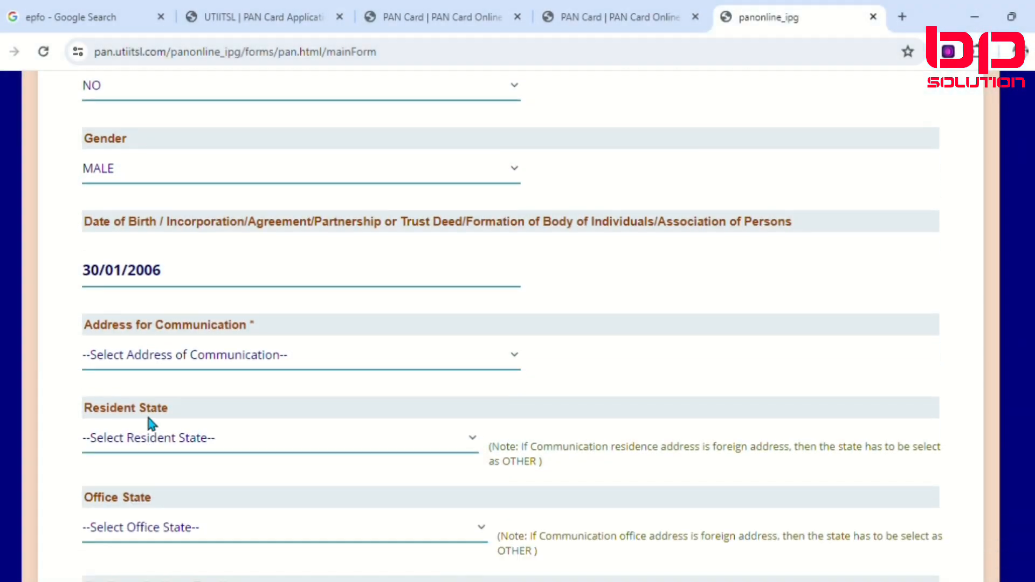
left_click(364, 373)
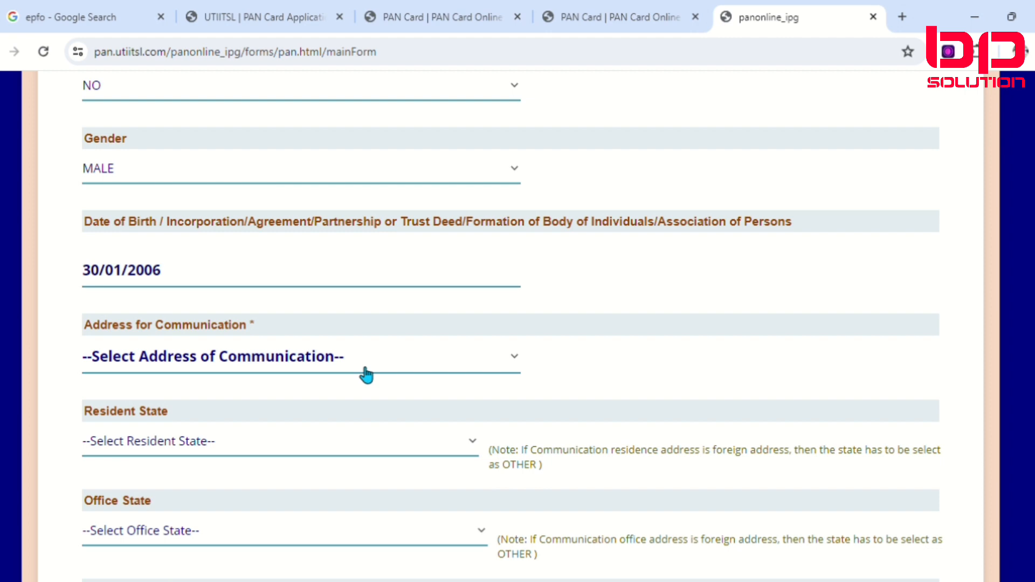
left_click(234, 427)
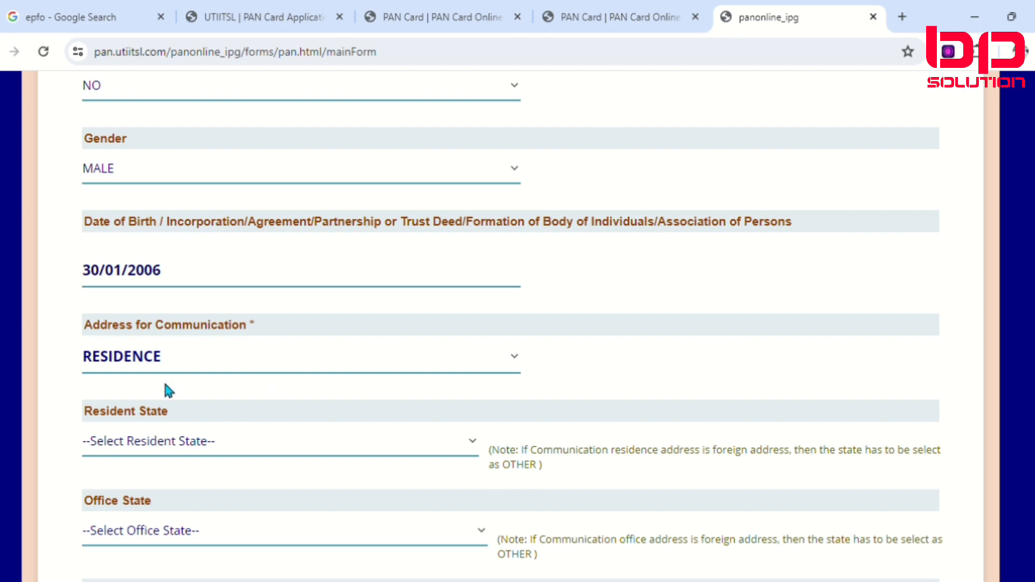
scroll(169, 452, "down", 1)
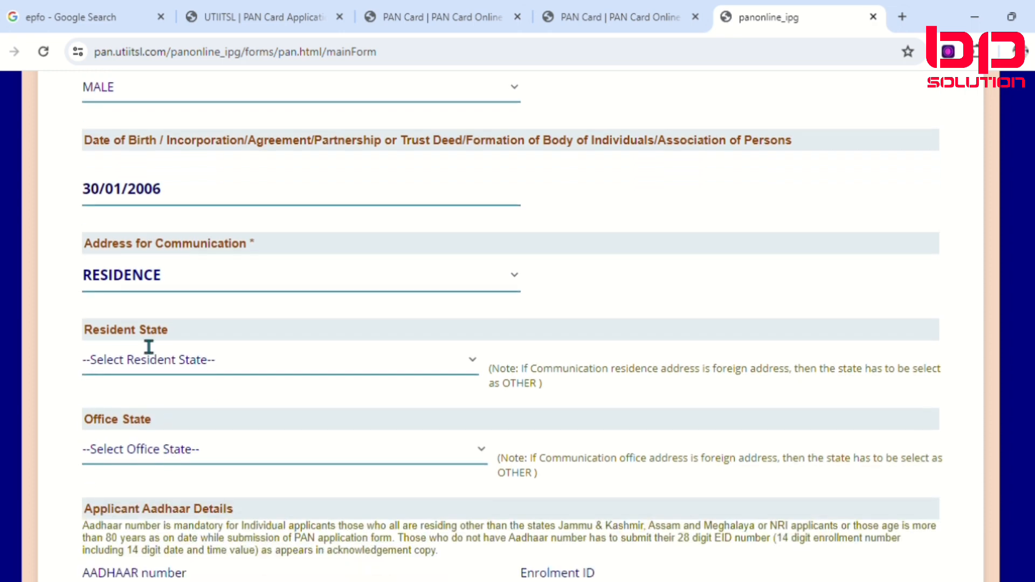
left_click(217, 372)
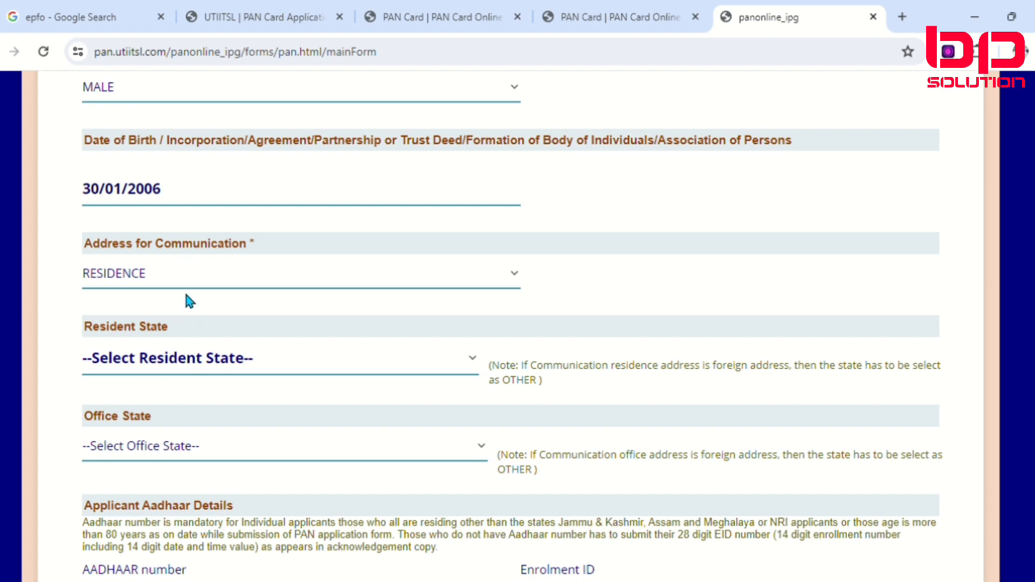
left_click(200, 275)
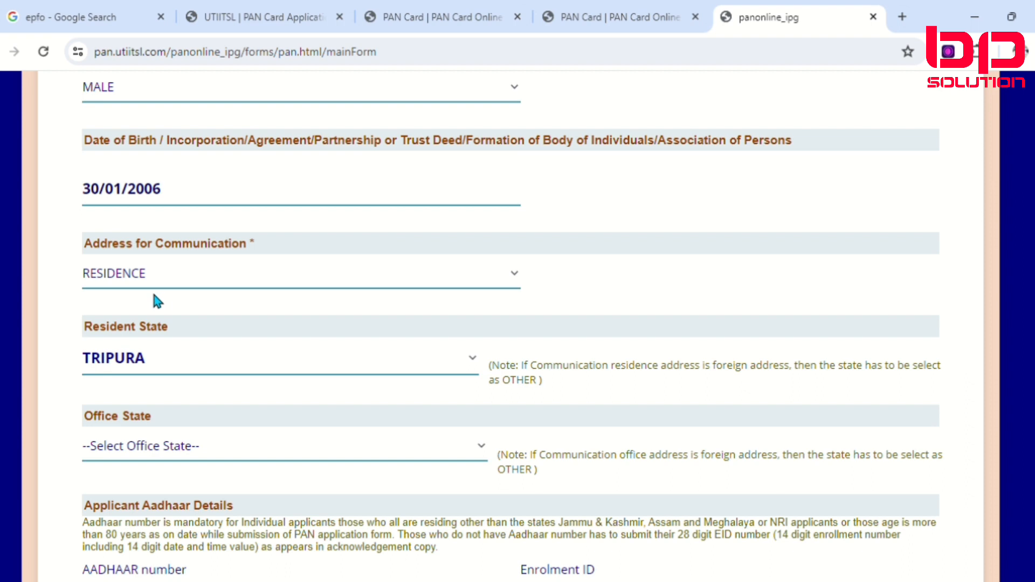
key("u")
left_click(188, 451)
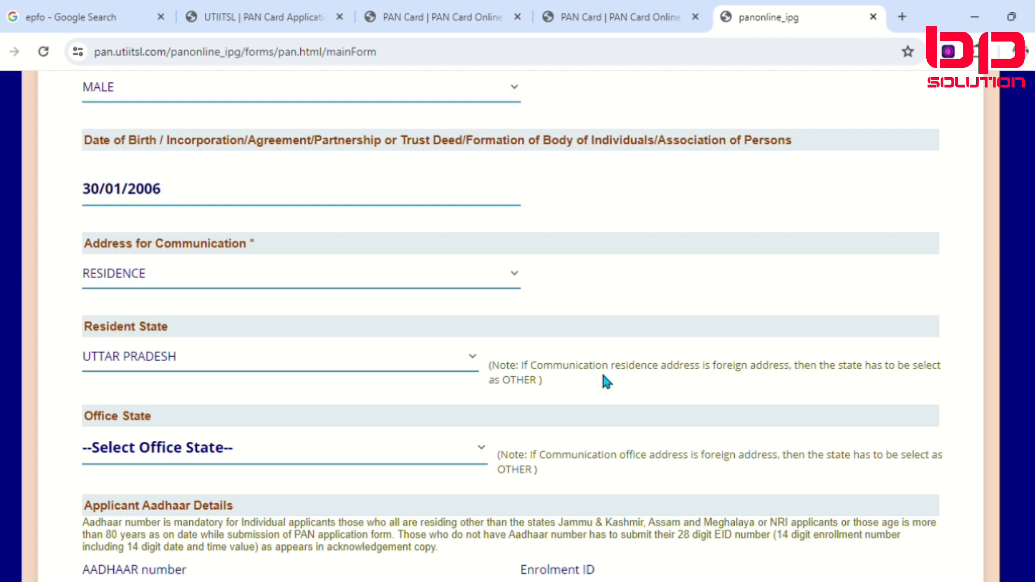
left_click(611, 408)
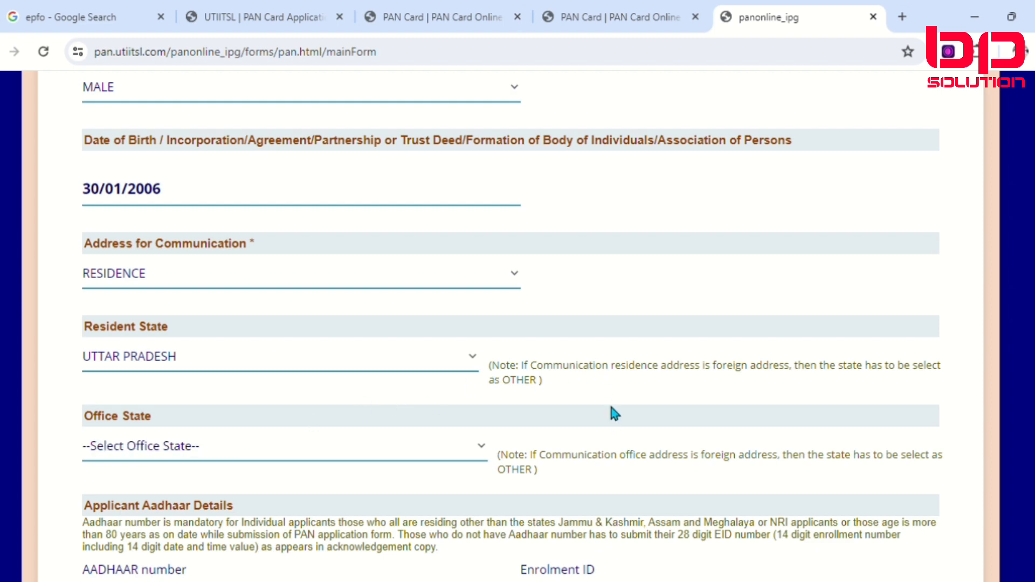
Step: Enter the applicant's AADHAAR number in the Applicant Aadhaar Details section
scroll(345, 436, "down", 3)
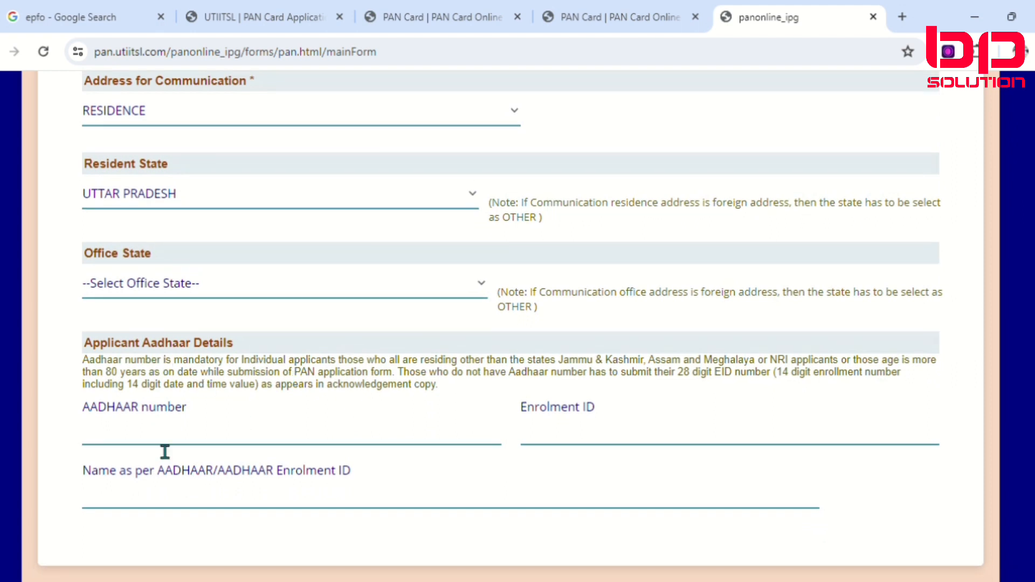
left_click(141, 446)
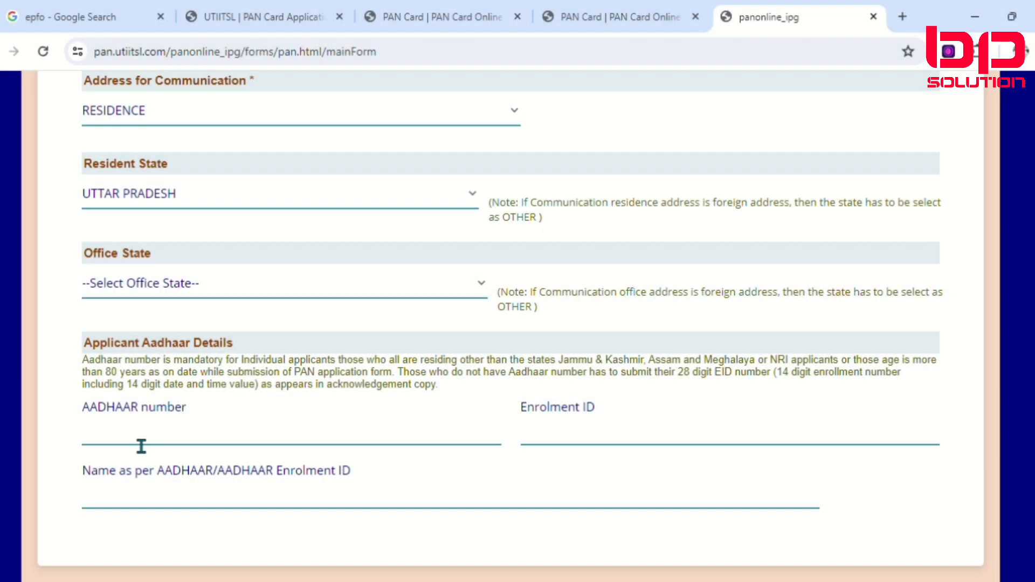
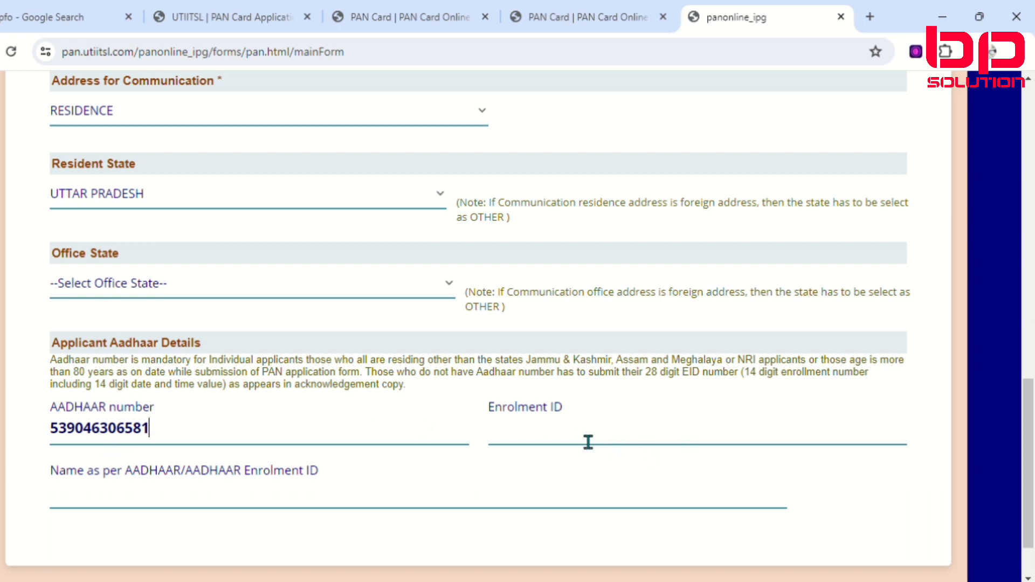
Step: Re-enter the applicant's AADHAAR number in the verification dialog and confirm it
left_click(554, 431)
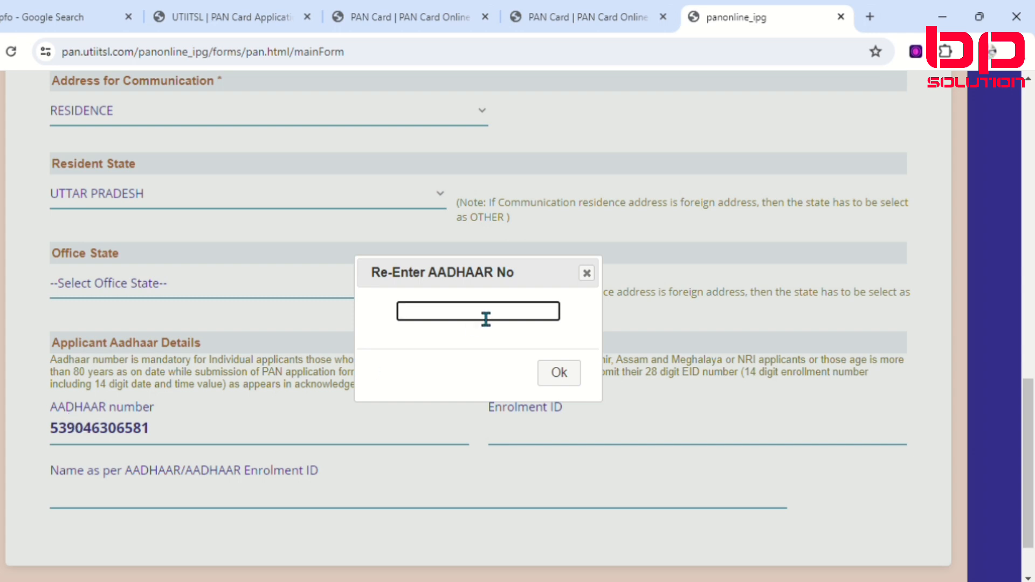
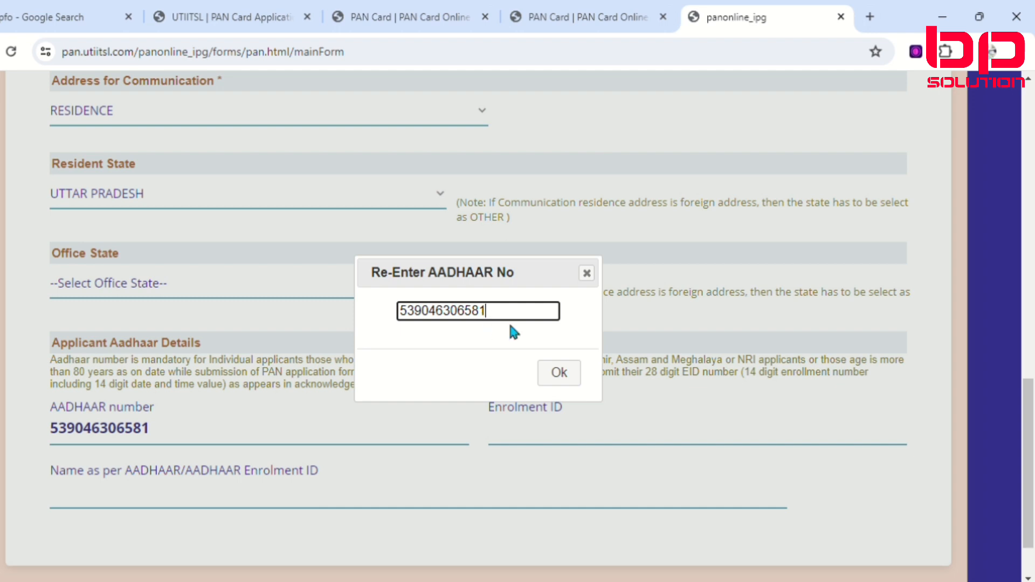
left_click(572, 374)
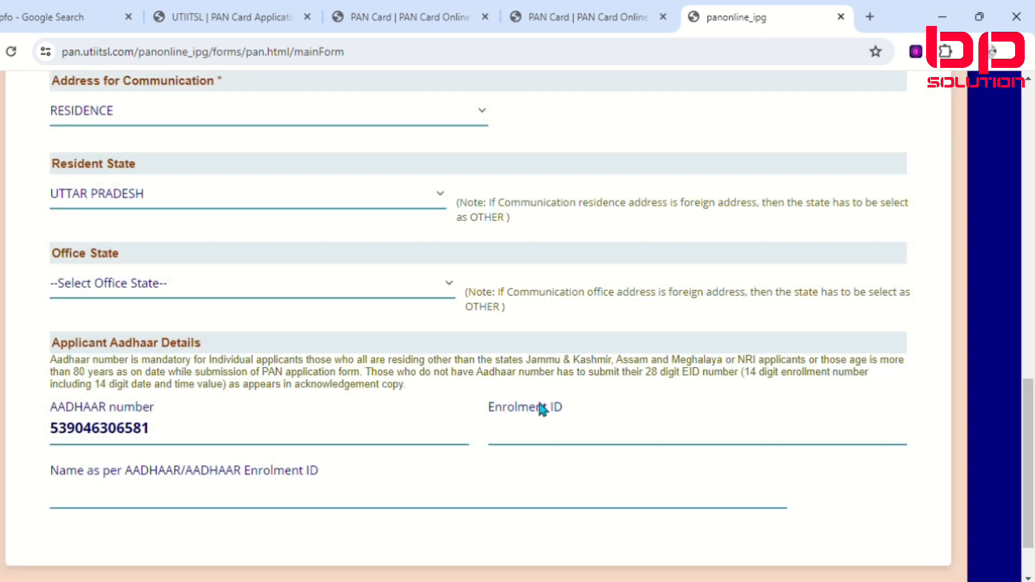
scroll(541, 443, "down", 2)
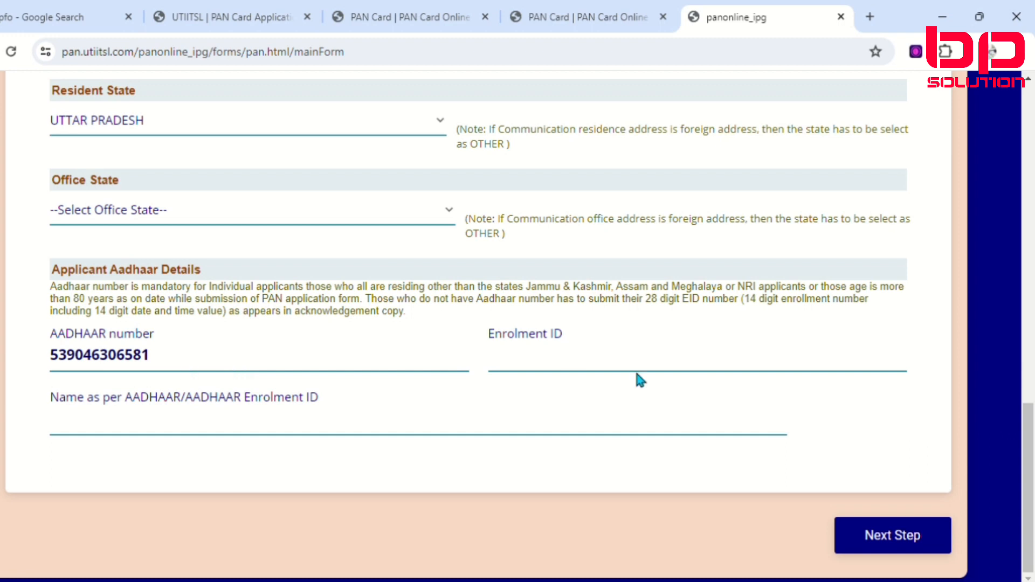
Step: Enter the applicant's name as per AADHAAR, leaving Enrolment ID blank, and proceed to Document Details
left_click(568, 368)
left_click(118, 432)
left_click(153, 445)
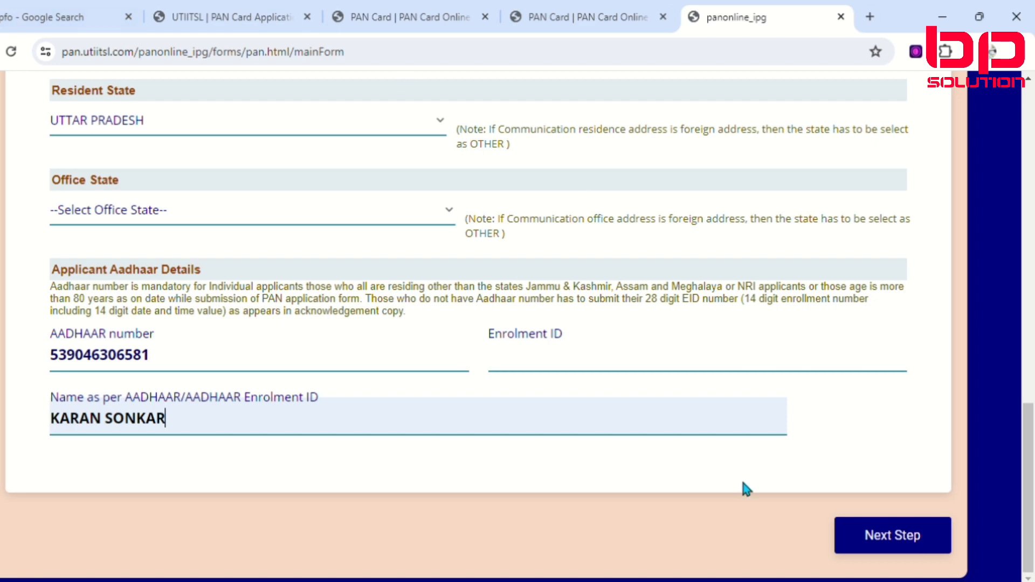
left_click(905, 544)
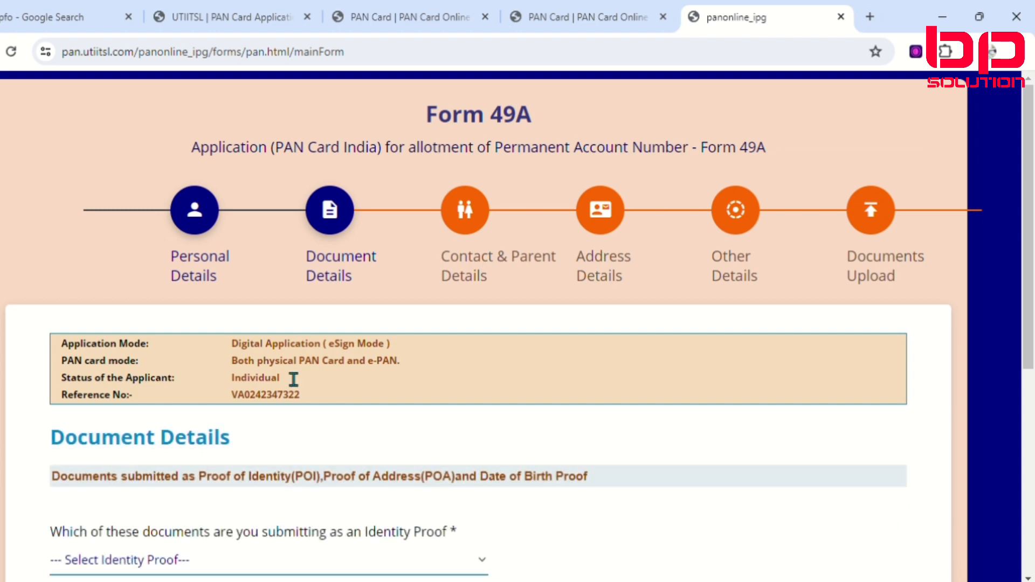
Step: Choose AADHAAR Card issued by UIDAI (In Copy) as the identity proof document
scroll(173, 391, "down", 5)
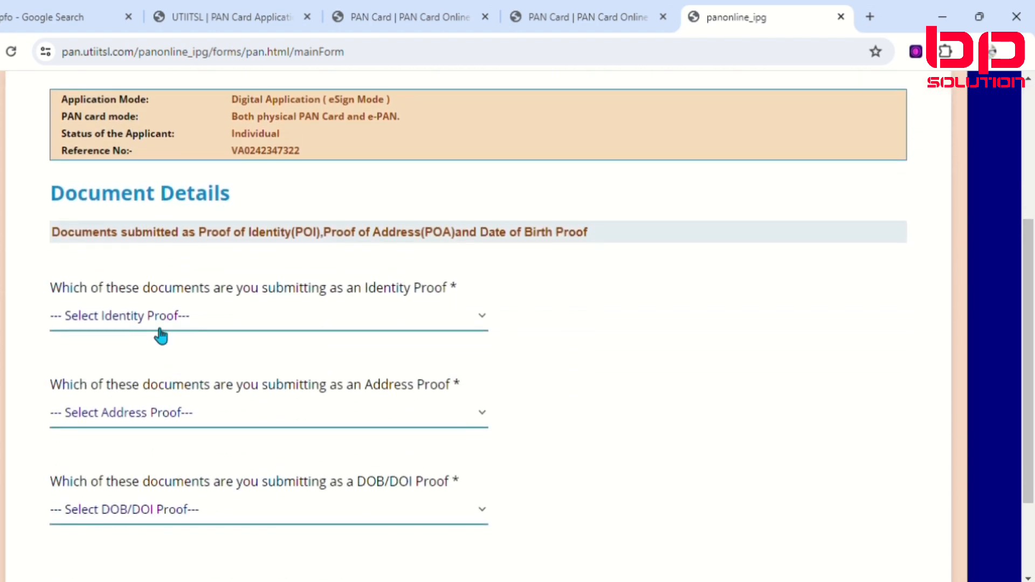
scroll(162, 301, "up", 2)
scroll(156, 326, "down", 3)
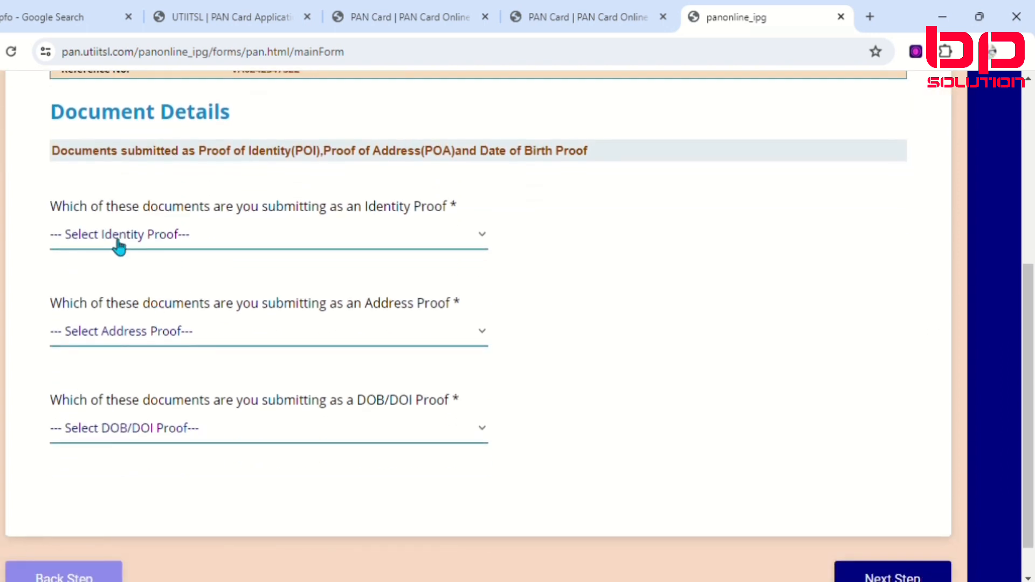
scroll(185, 257, "up", 2)
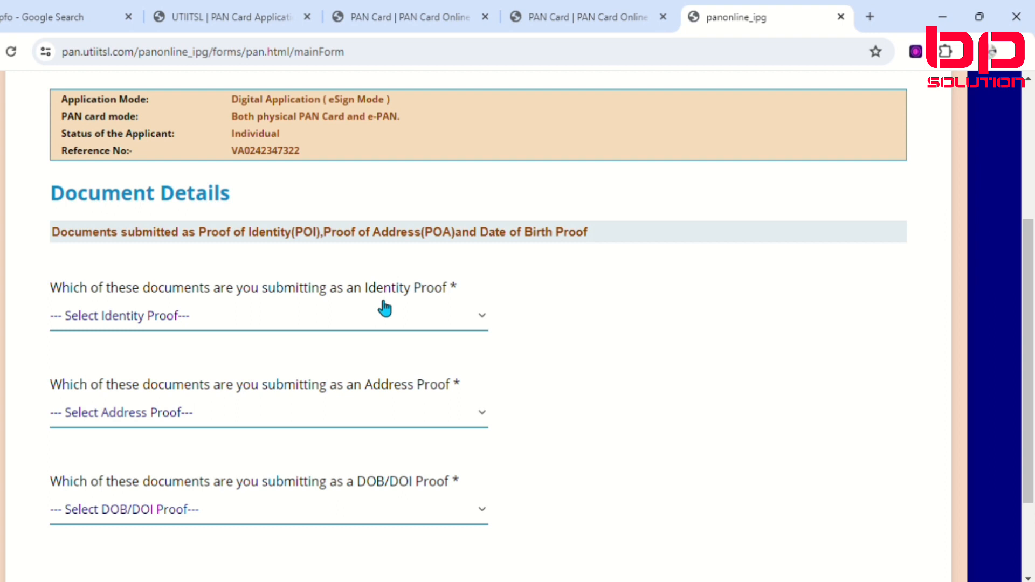
left_click(462, 327)
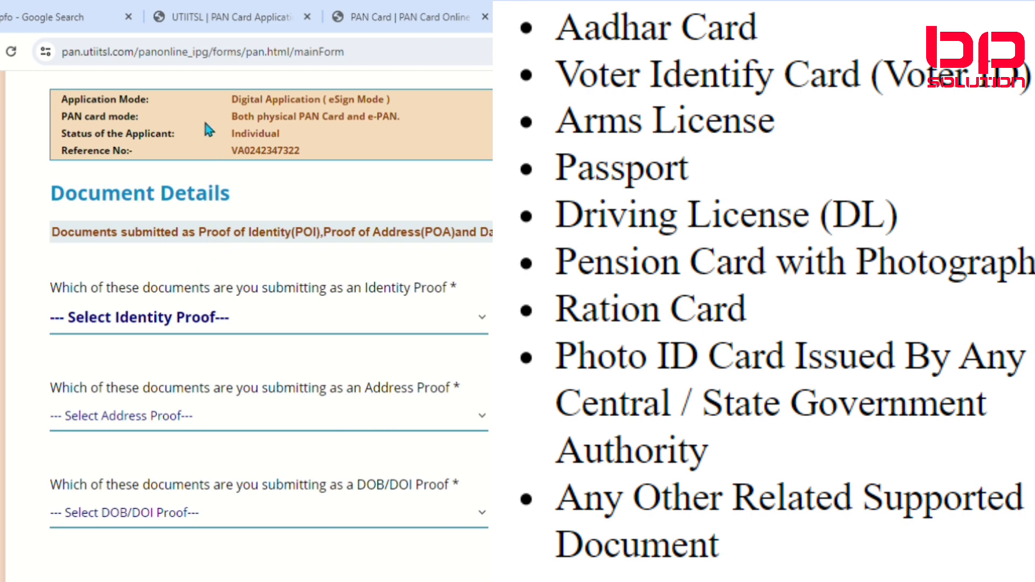
key("Down")
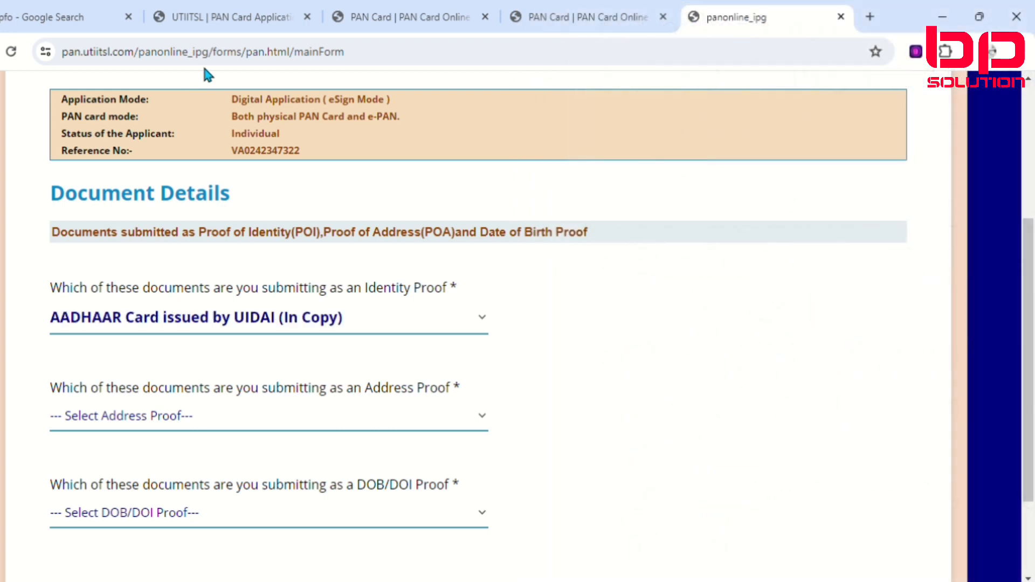
Step: Choose AADHAAR Card issued by UIDAI (In Copy) as the address proof document
scroll(178, 302, "down", 2)
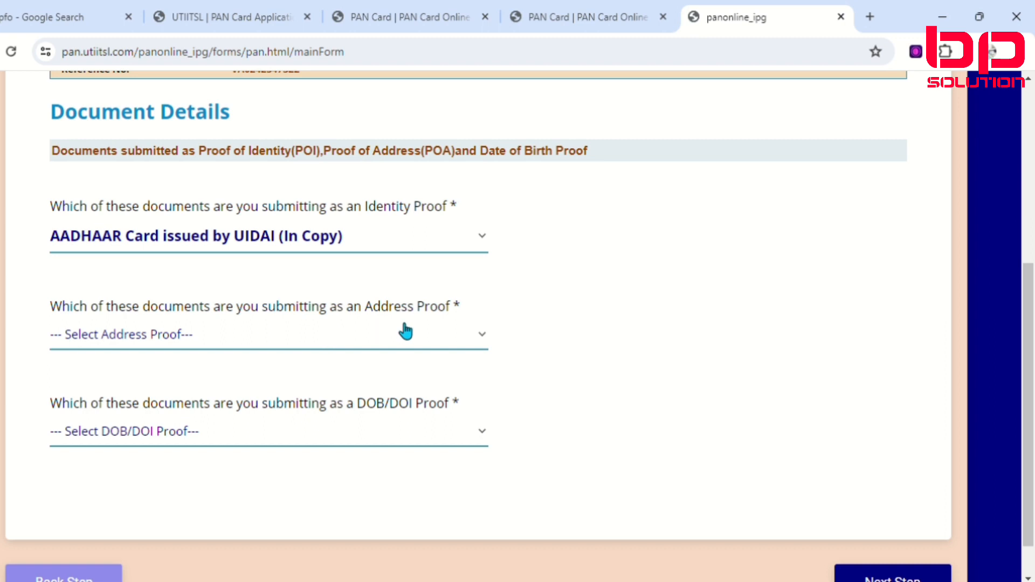
left_click(456, 343)
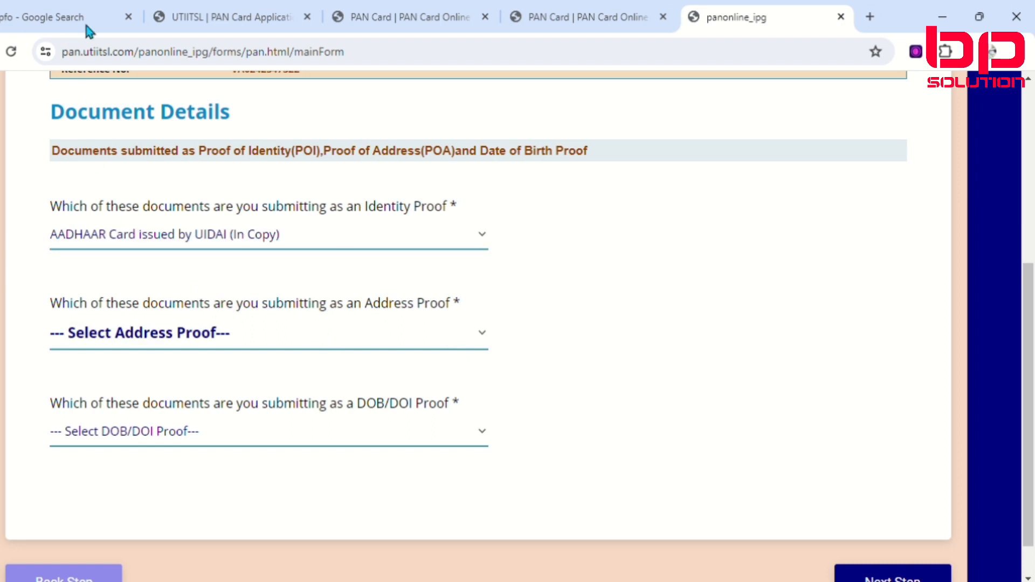
key("Down")
Step: Choose AADHAAR Card issued by UIDAI (In Copy) as the DOB/DOI proof and proceed to Contact & Parent Details
scroll(173, 459, "down", 1)
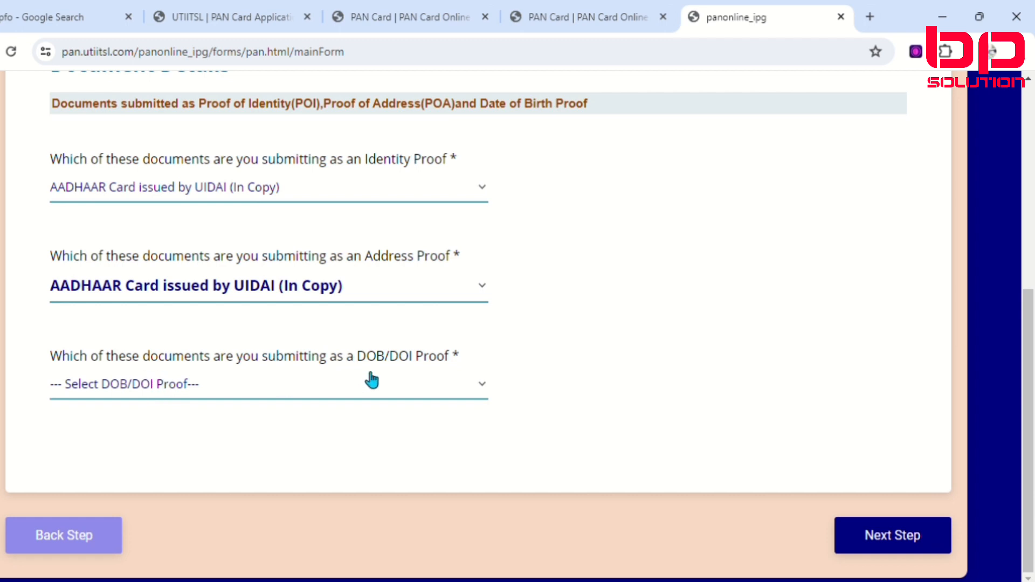
left_click(472, 398)
left_click(205, 140)
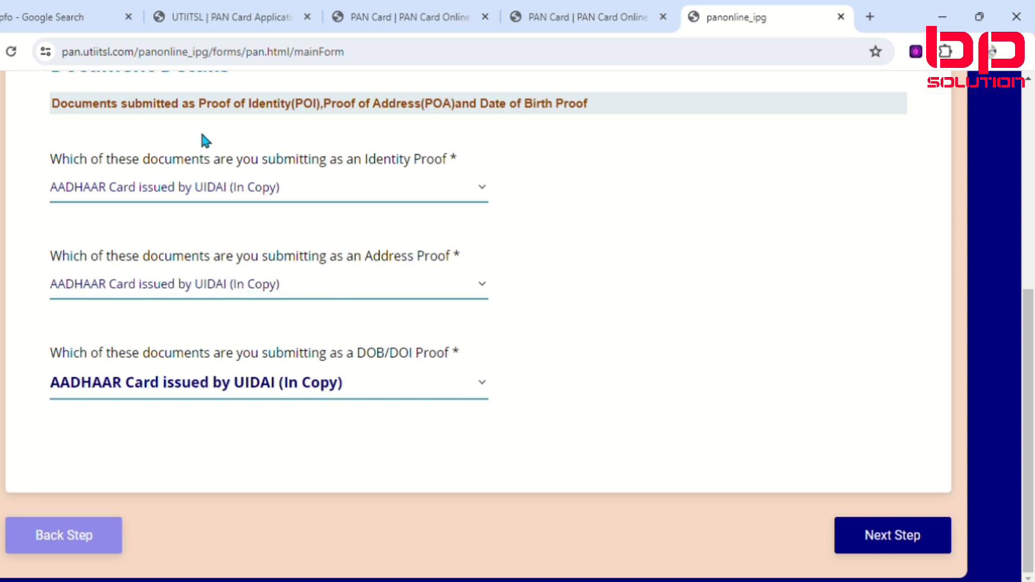
left_click(556, 398)
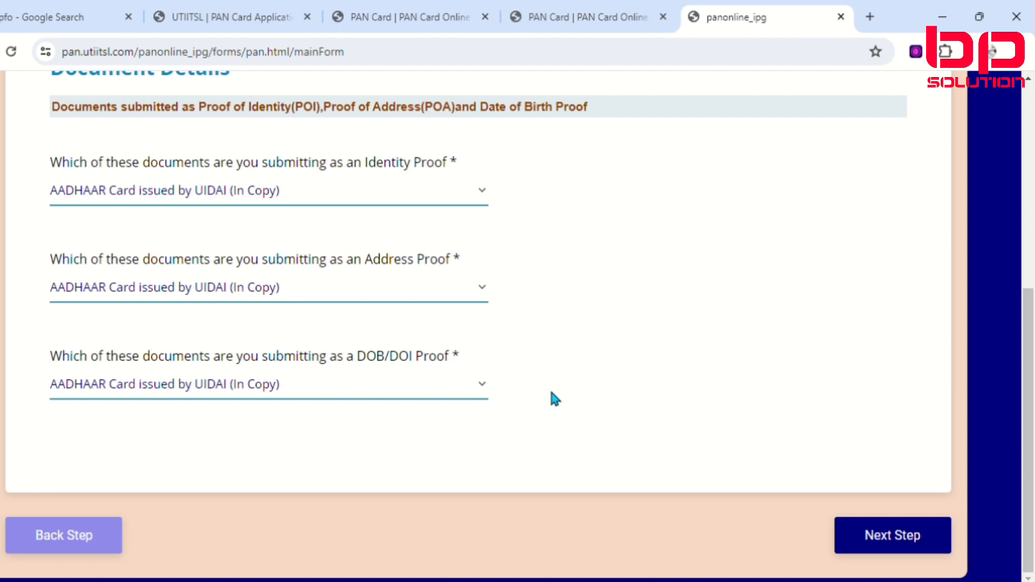
left_click(890, 541)
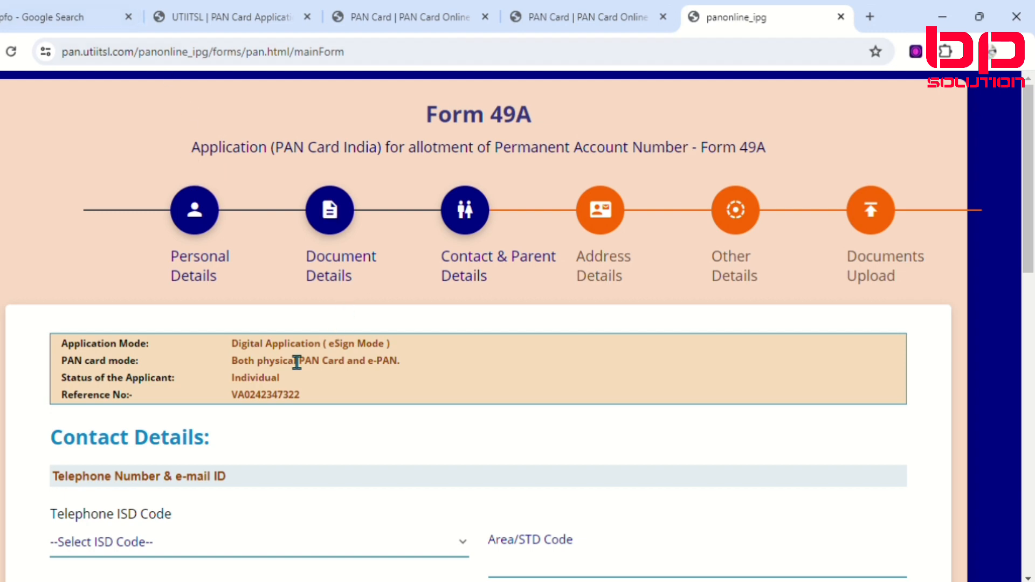
Step: Set the telephone ISD code to INDIA and fill in the applicant's area/STD code
scroll(201, 325, "down", 4)
scroll(377, 75, "down", 1)
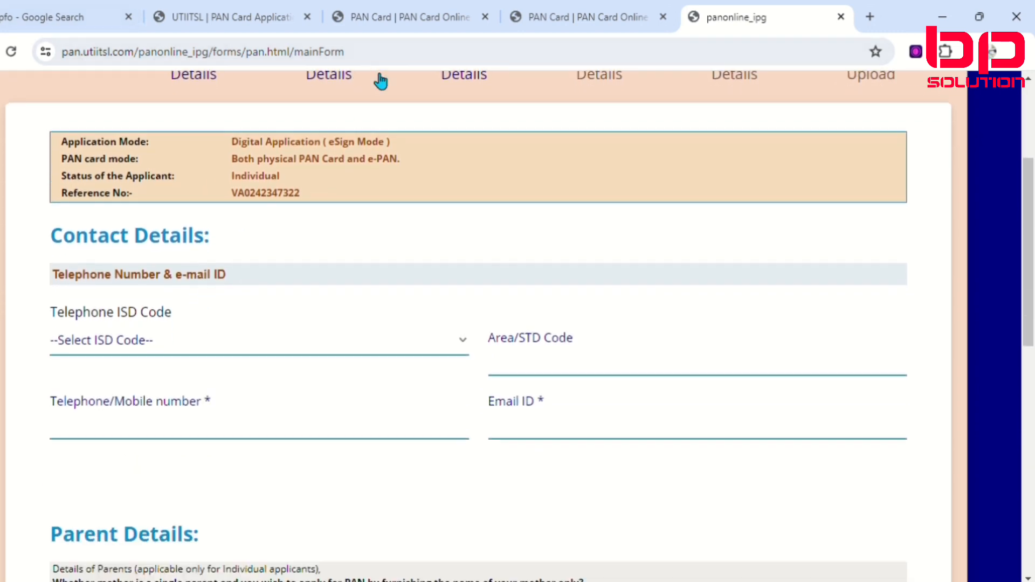
scroll(380, 81, "up", 3)
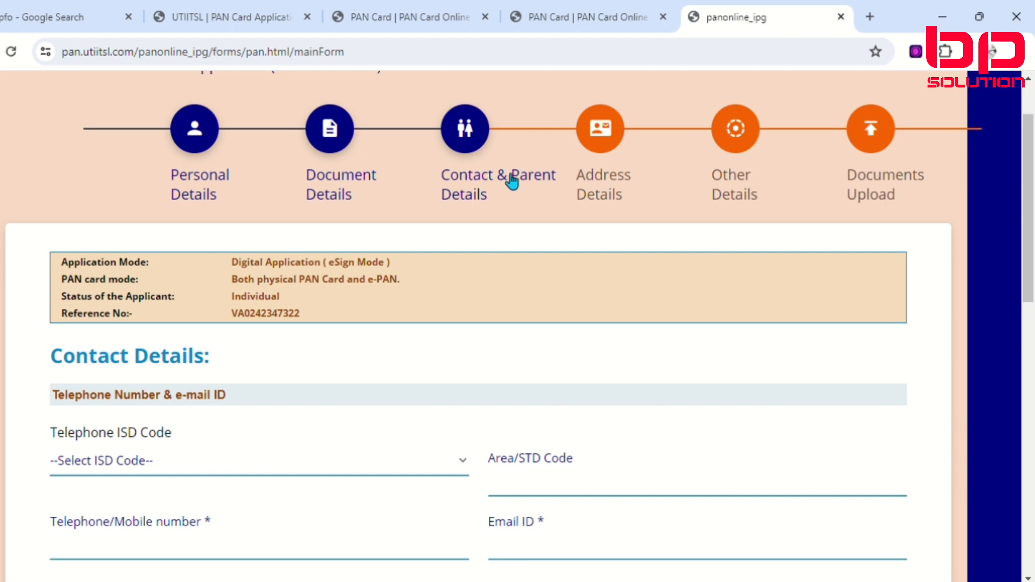
scroll(94, 469, "down", 3)
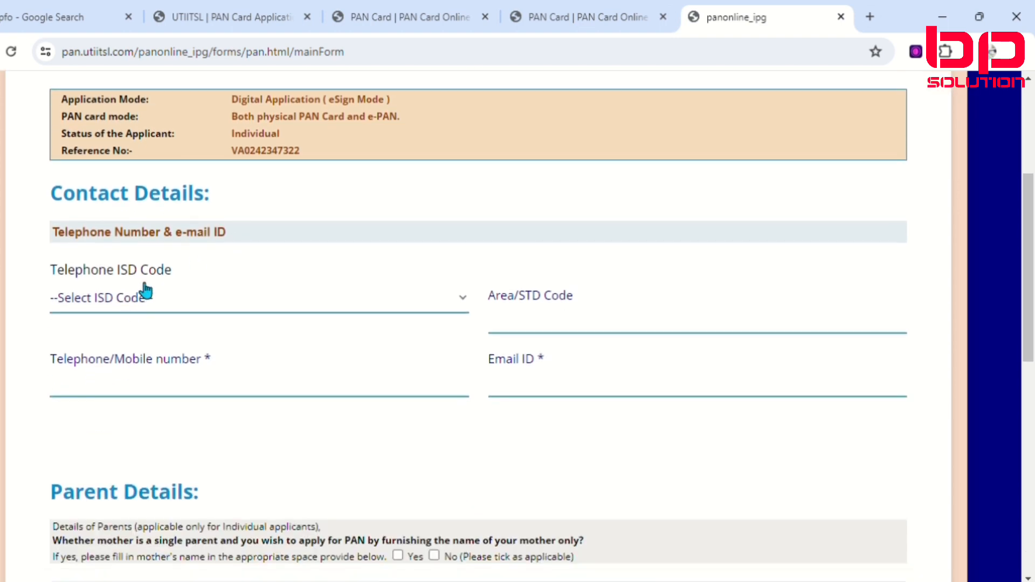
left_click(156, 304)
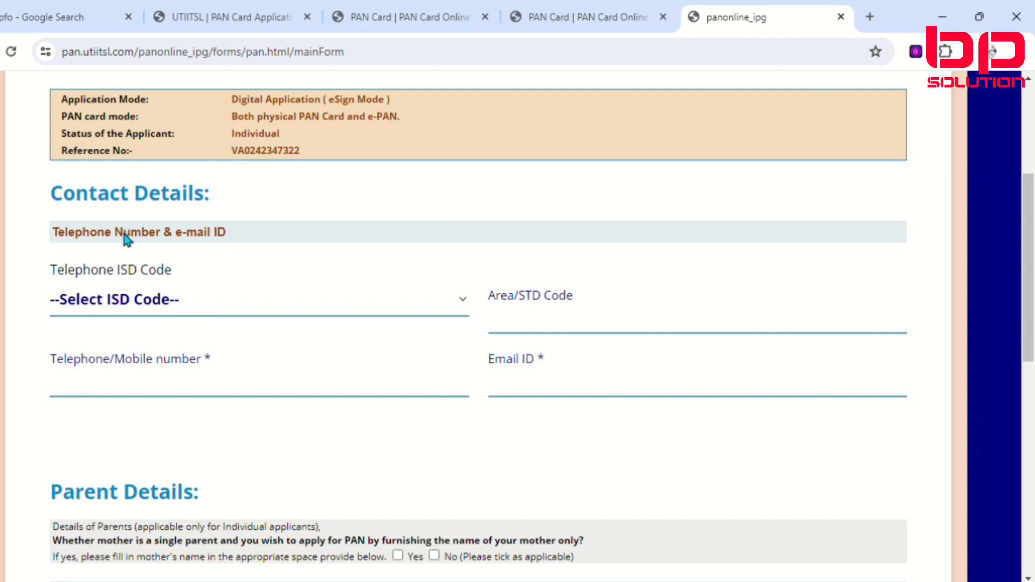
key("i")
key("n")
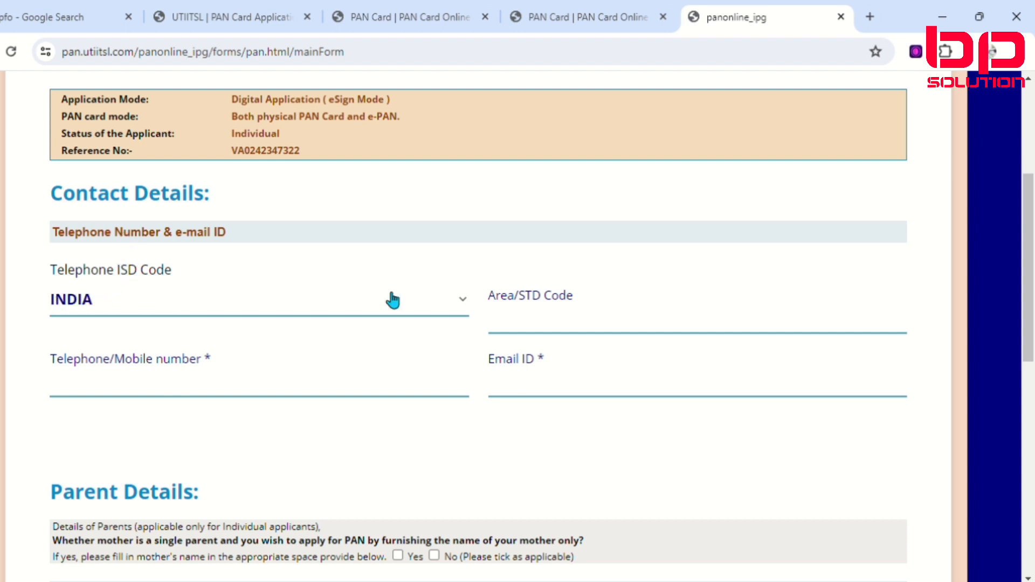
left_click(584, 333)
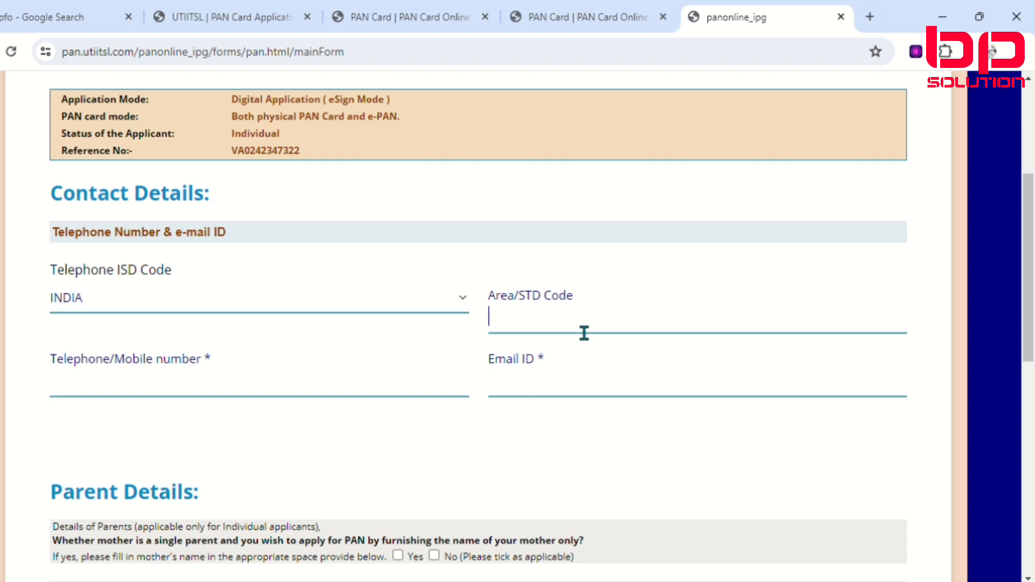
left_click(591, 359)
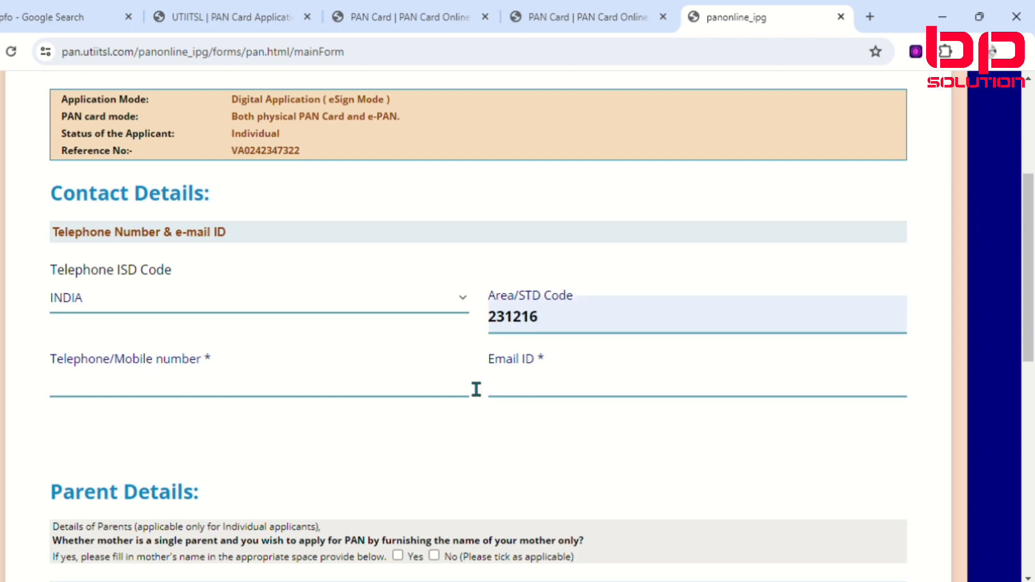
Step: Fill in the applicant's mobile number and e-mail address under Contact Details
left_click(128, 394)
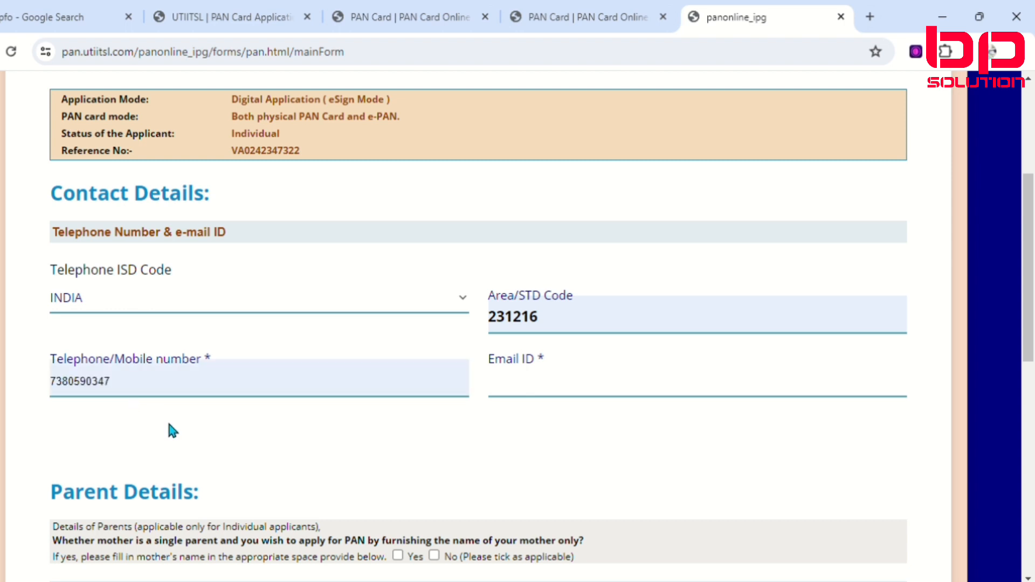
left_click(183, 436)
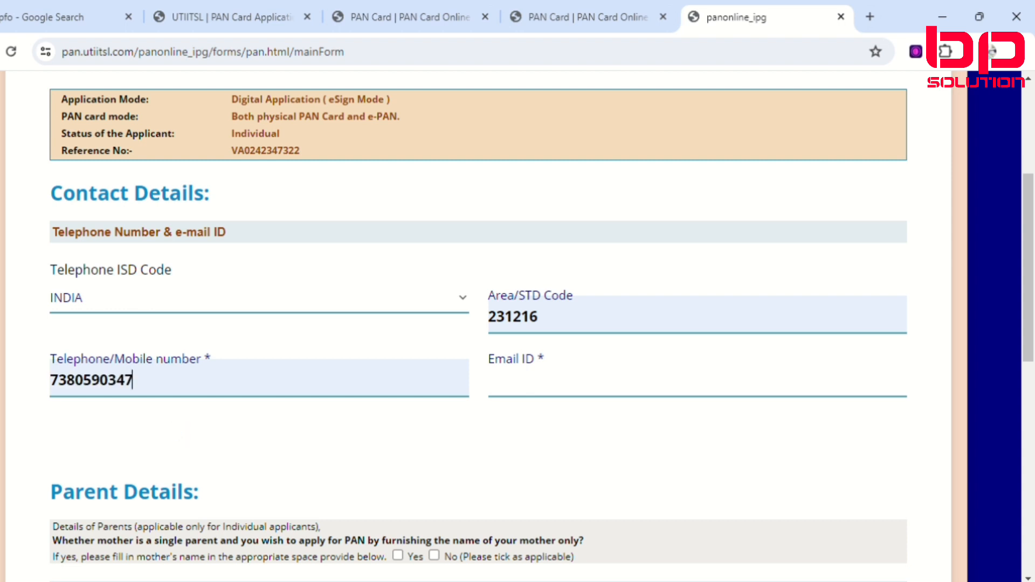
left_click(569, 399)
key("ctrl+v")
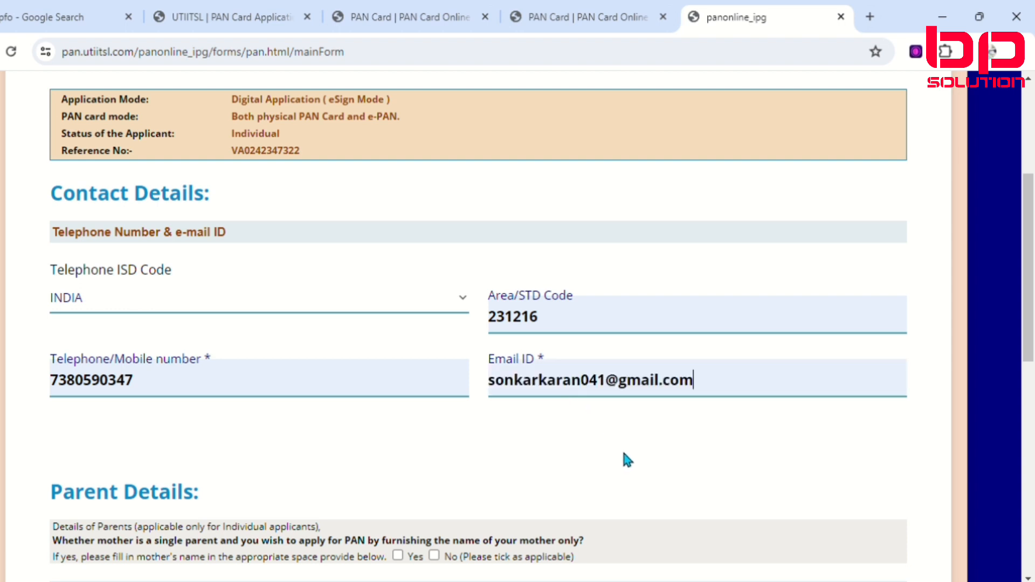
Step: Answer No to applying with only the mother's name as a single parent under Parent Details
scroll(321, 457, "down", 3)
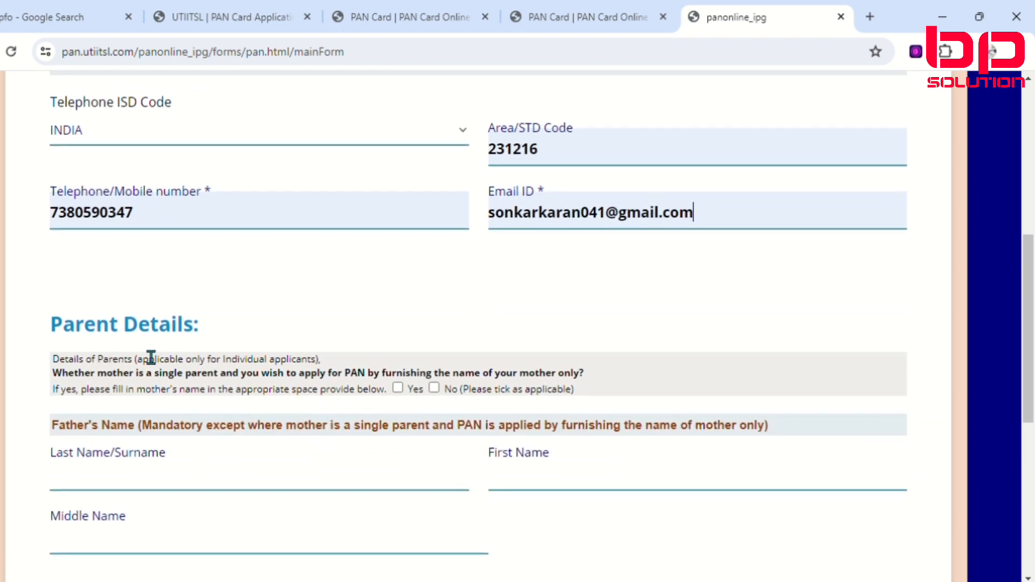
scroll(151, 357, "down", 1)
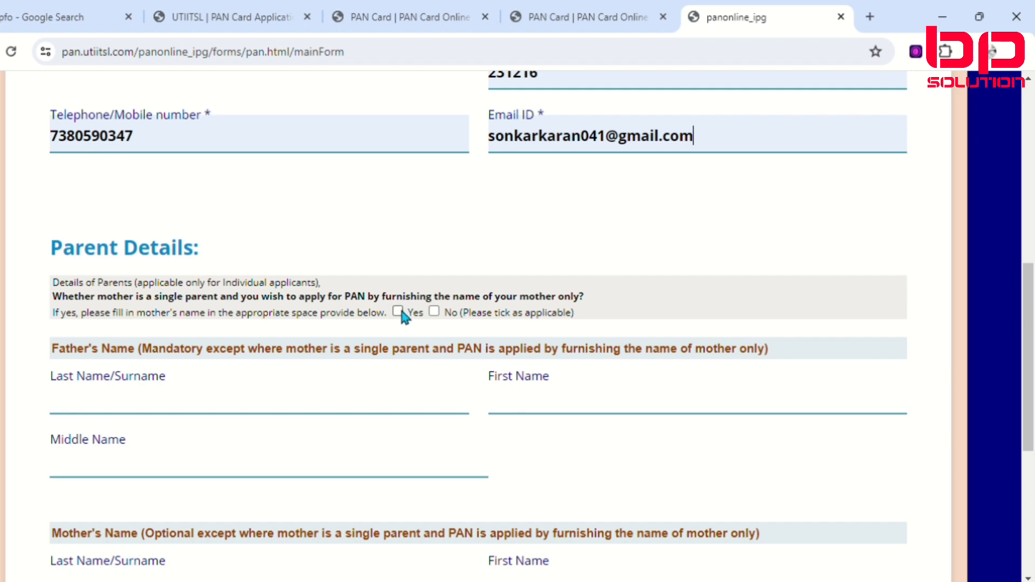
scroll(447, 466, "down", 3)
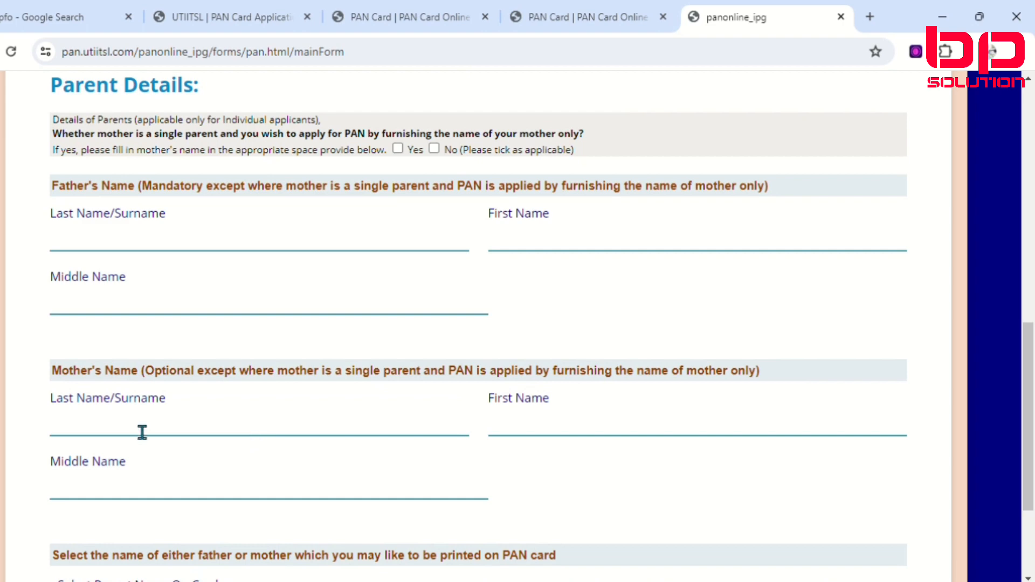
scroll(344, 379, "up", 3)
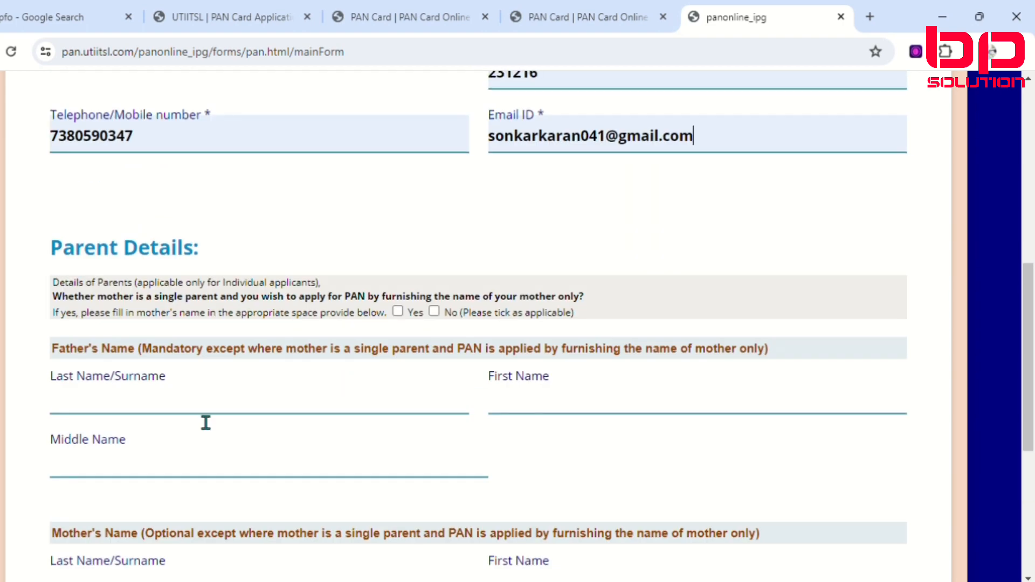
left_click(136, 414)
left_click(434, 312)
Step: Enter the father's surname and first name, leaving his middle name blank
scroll(363, 351, "down", 2)
left_click(115, 326)
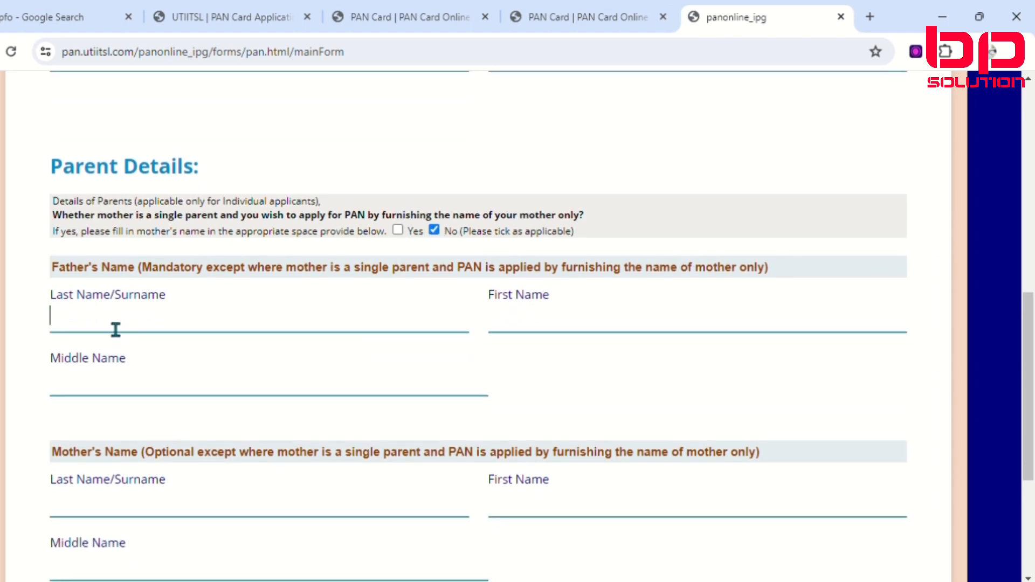
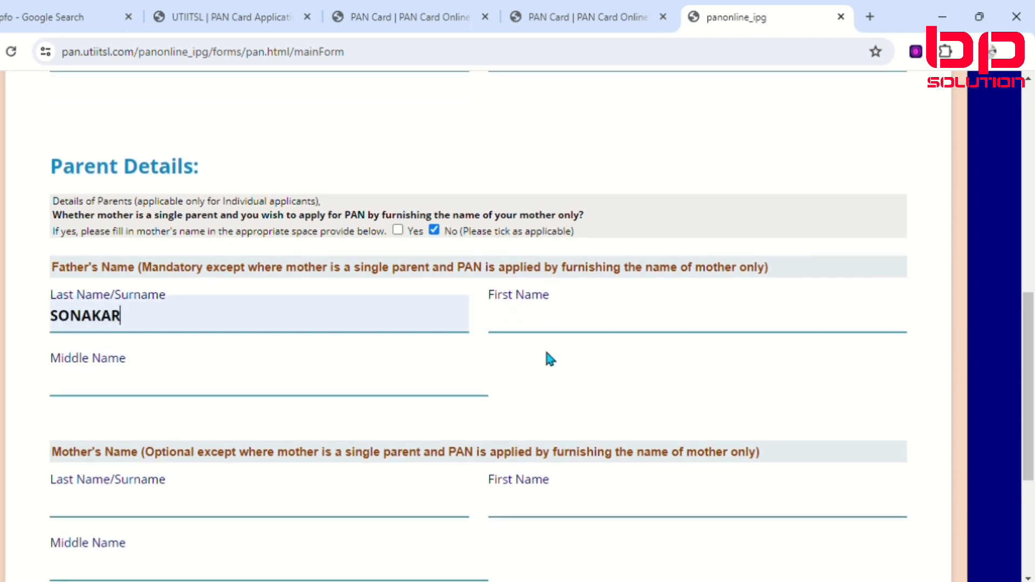
left_click(570, 326)
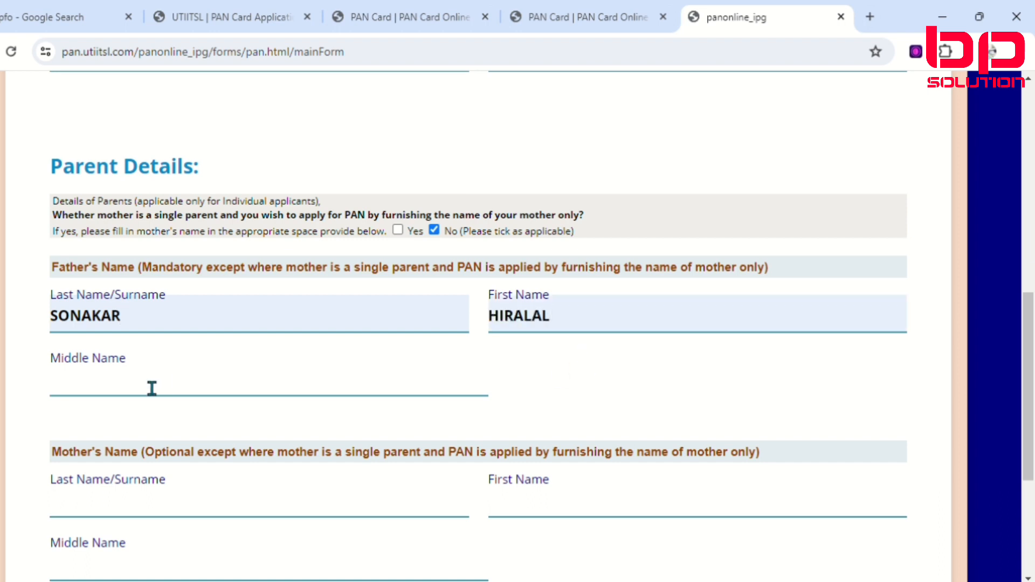
Step: Leave the mother's name blank, keep FATHER'S NAME for printing on the PAN card, and proceed to Address Details
scroll(135, 392, "down", 2)
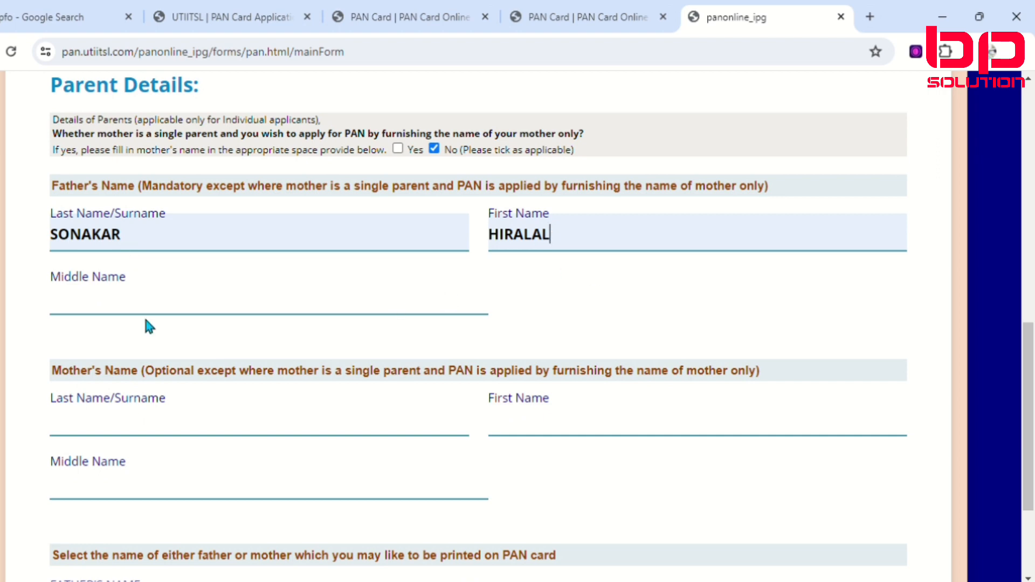
scroll(146, 324, "down", 2)
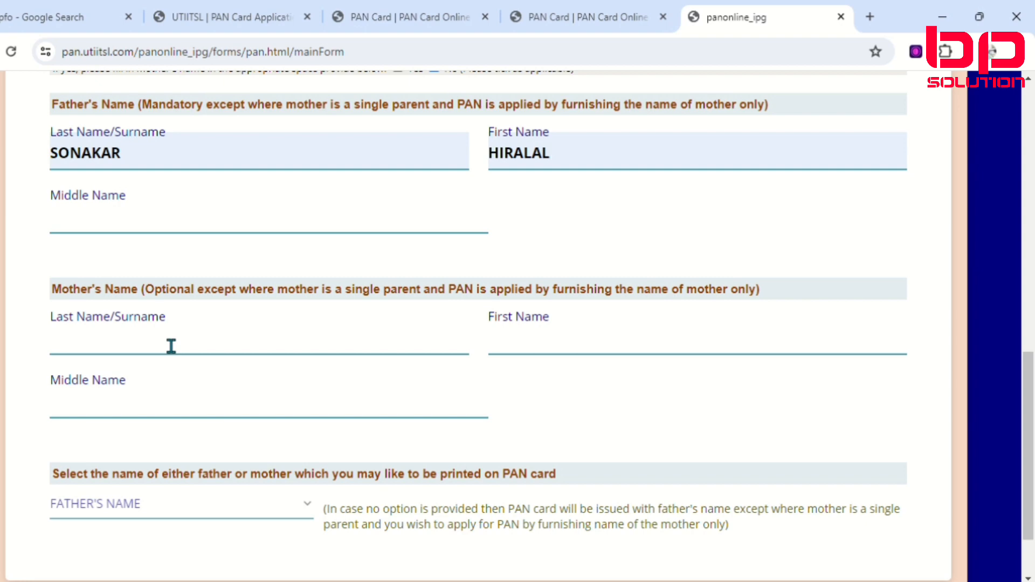
scroll(171, 346, "down", 2)
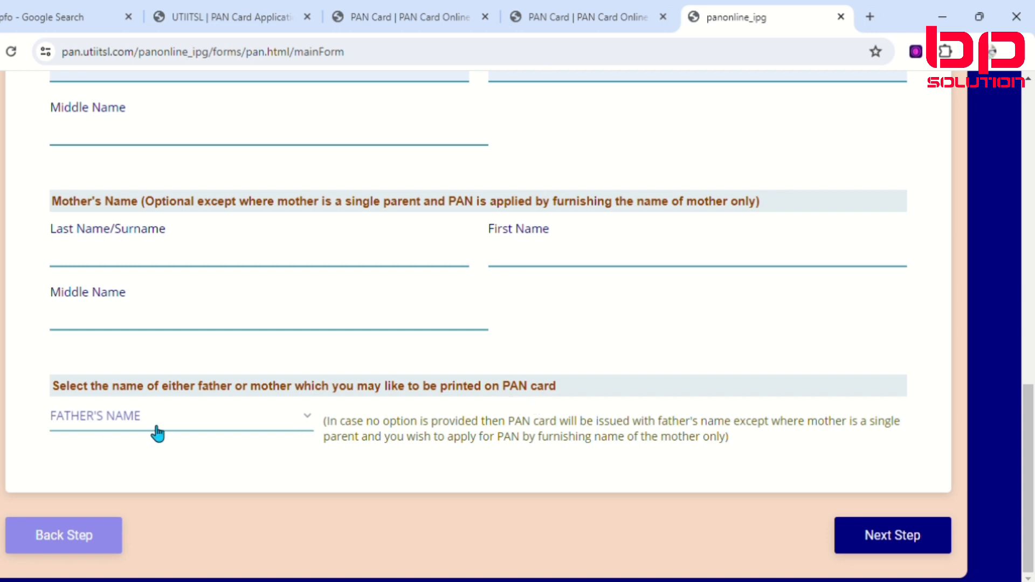
left_click(915, 550)
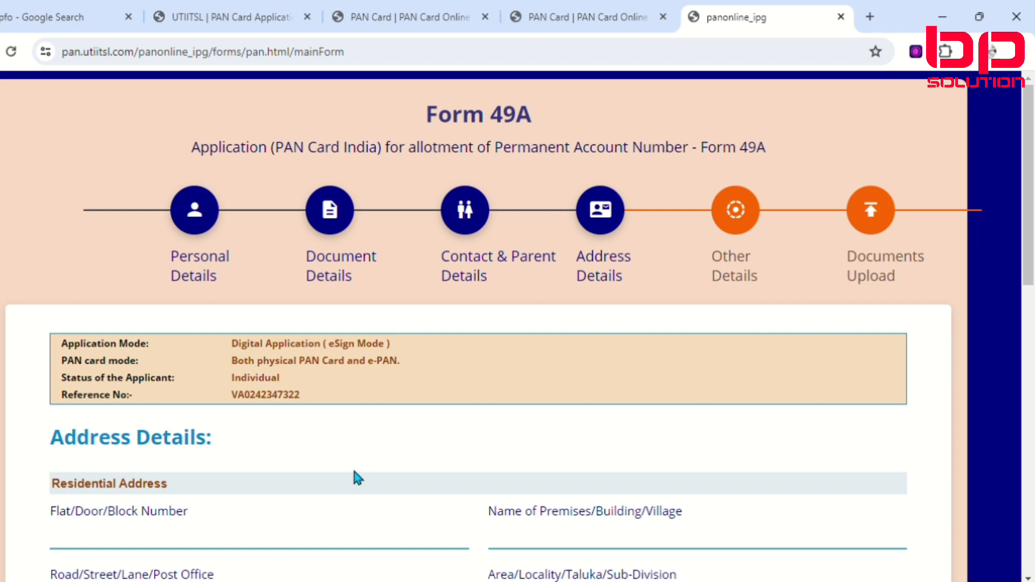
scroll(308, 478, "down", 1)
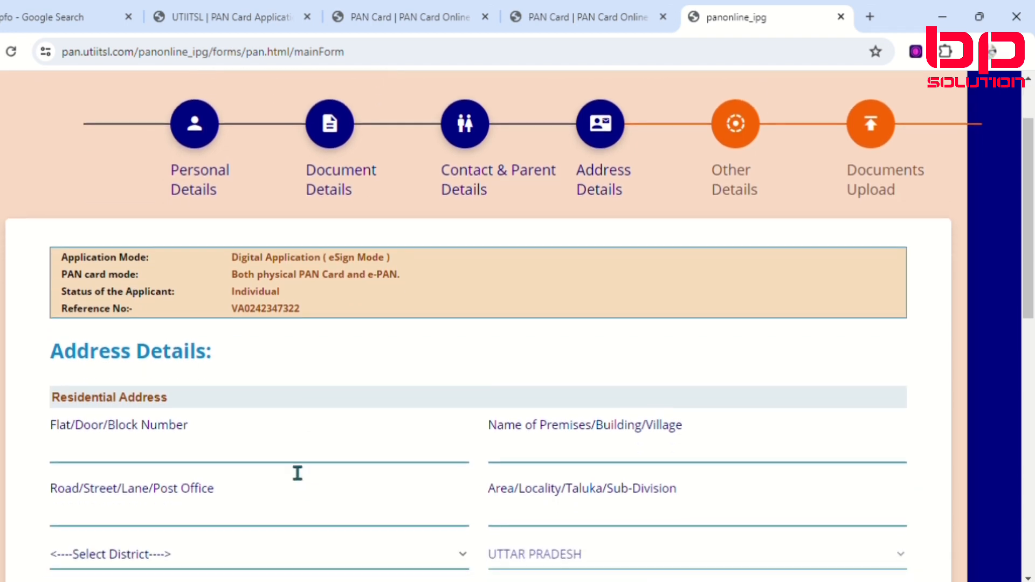
Step: Fill in the flat/door/block number and the premises/building/village name of the applicant's residential address
scroll(296, 474, "down", 1)
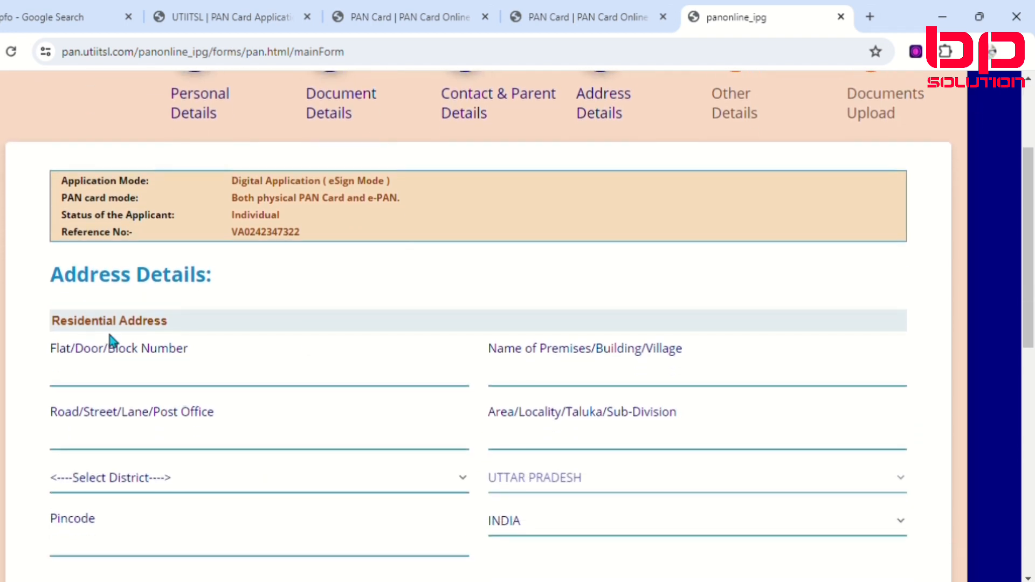
scroll(123, 377, "down", 1)
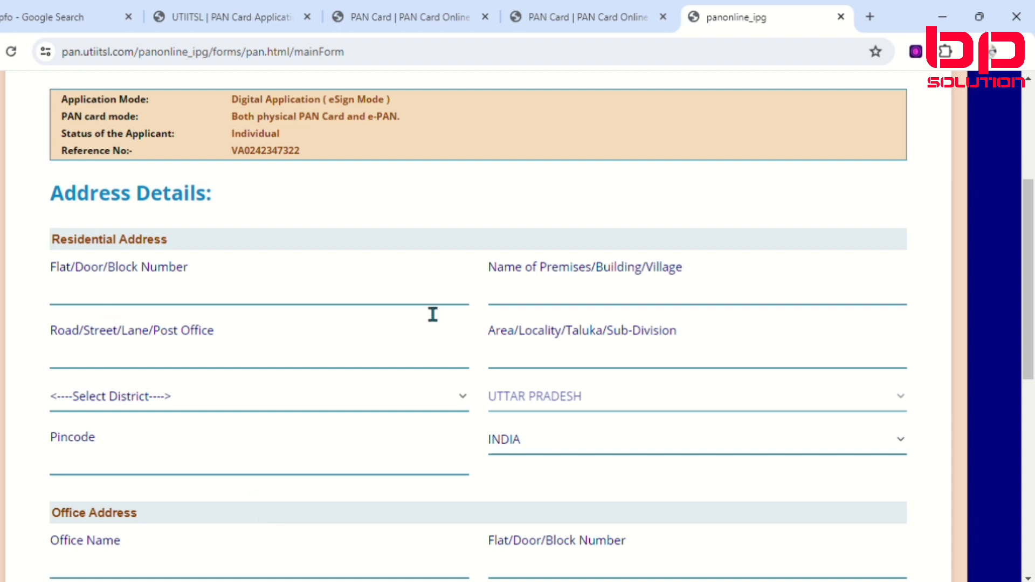
left_click(145, 307)
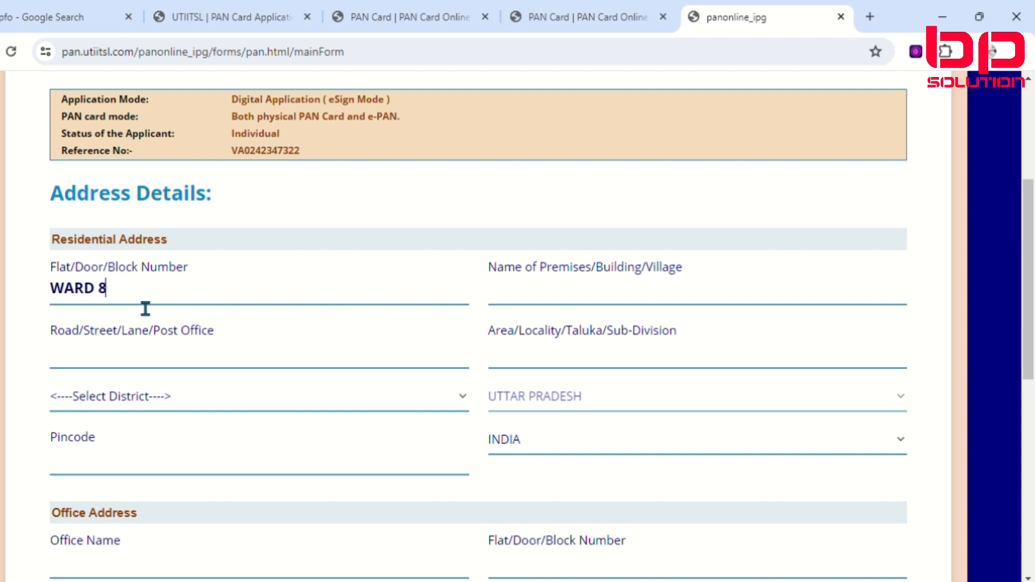
left_click(595, 305)
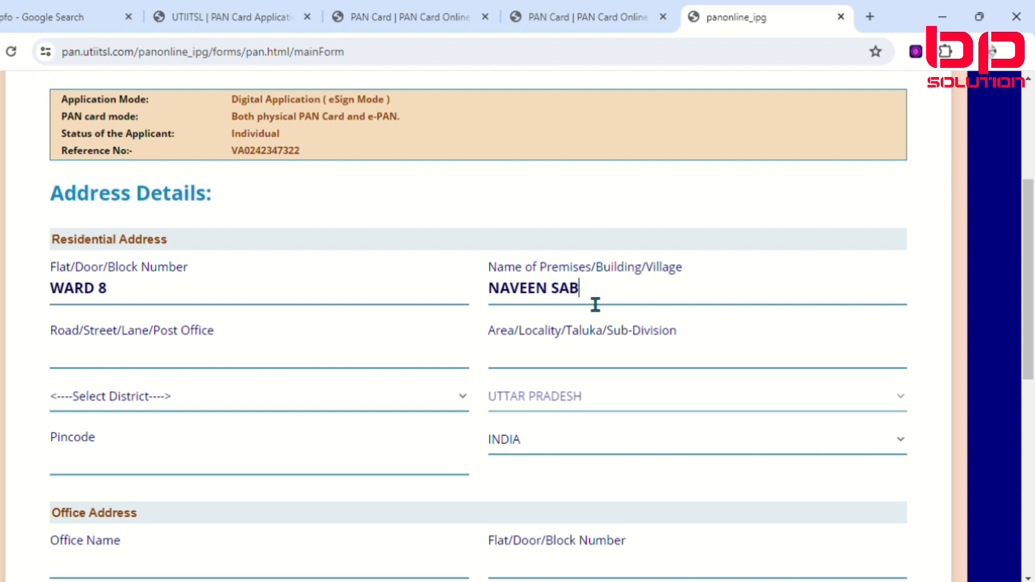
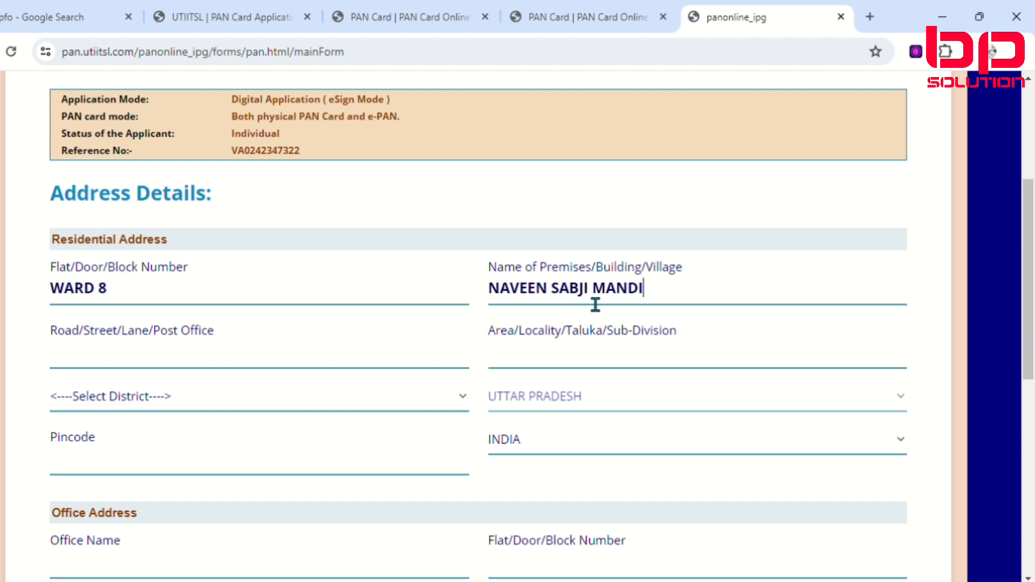
Step: Enter the applicant's road/post office and area/locality/sub-division in the residential address
left_click(167, 369)
type("ROBER")
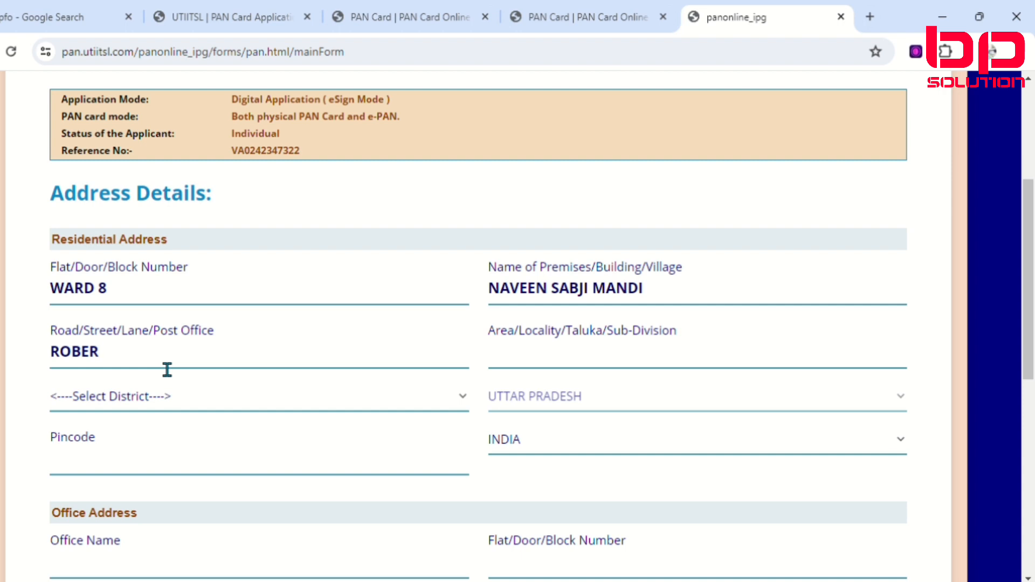
type("TSGANJ")
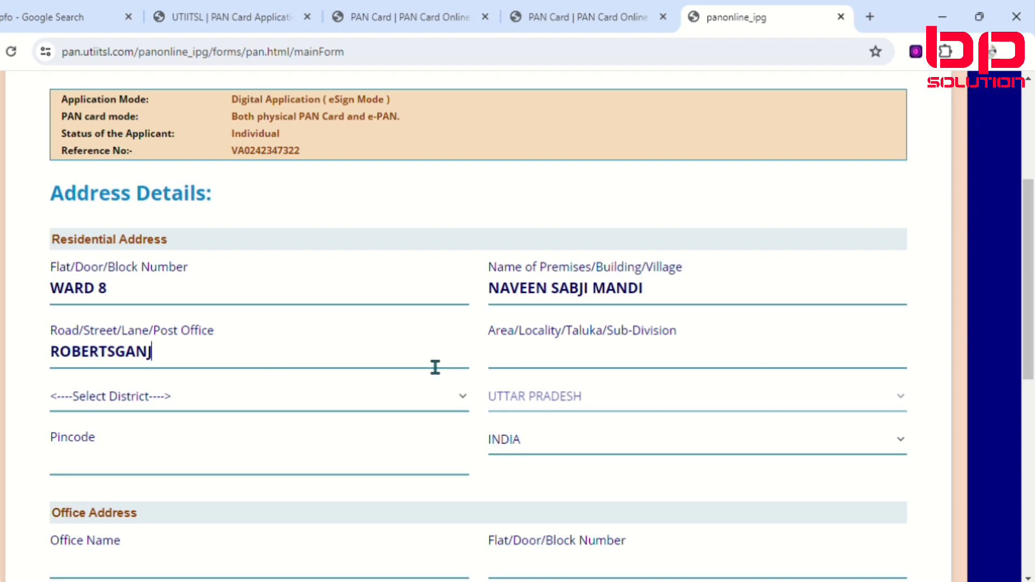
left_click(543, 363)
type("ROBER")
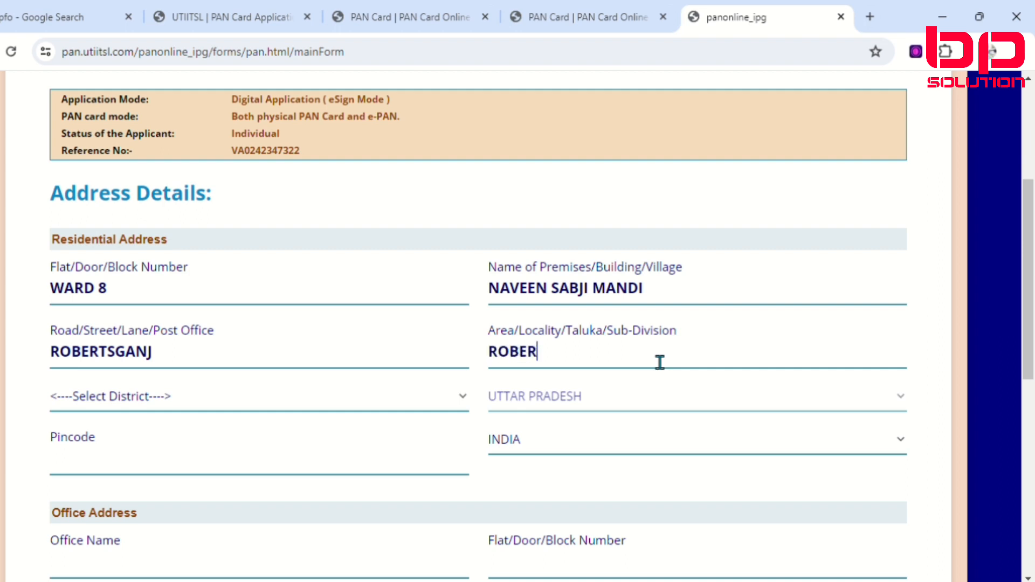
type("TSGANJ")
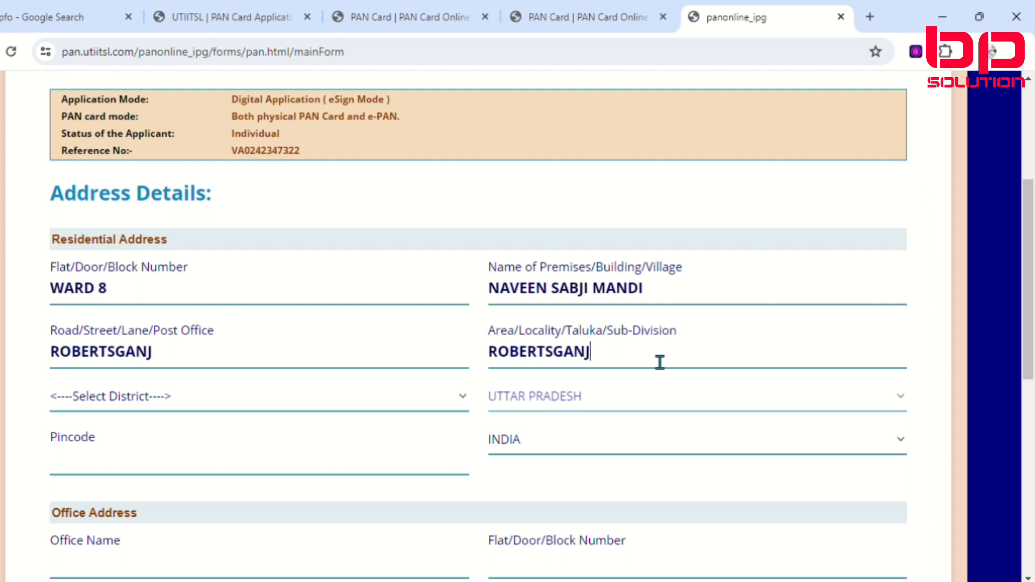
Step: Select the applicant's home district for the residential address
left_click(261, 399)
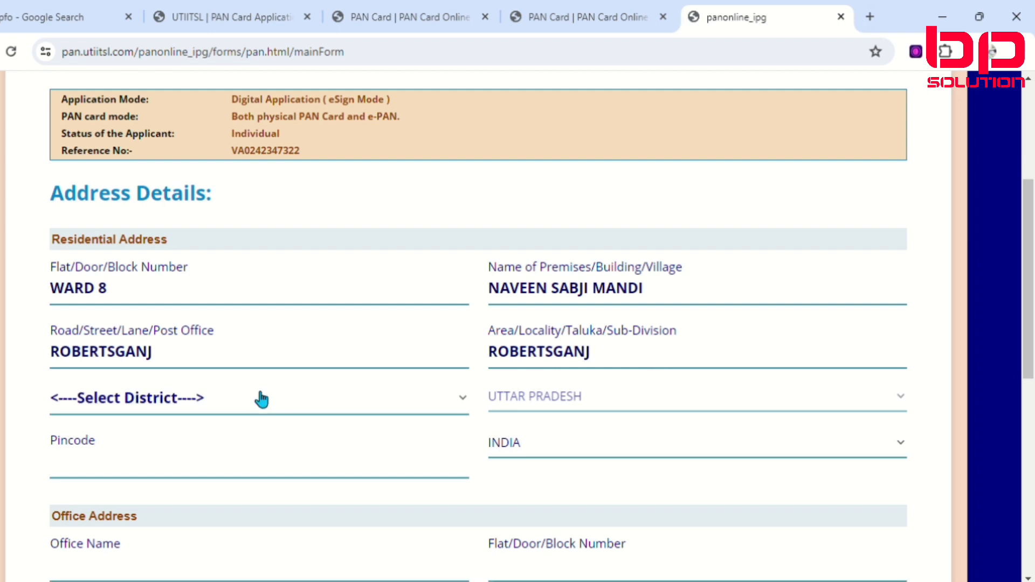
key("s")
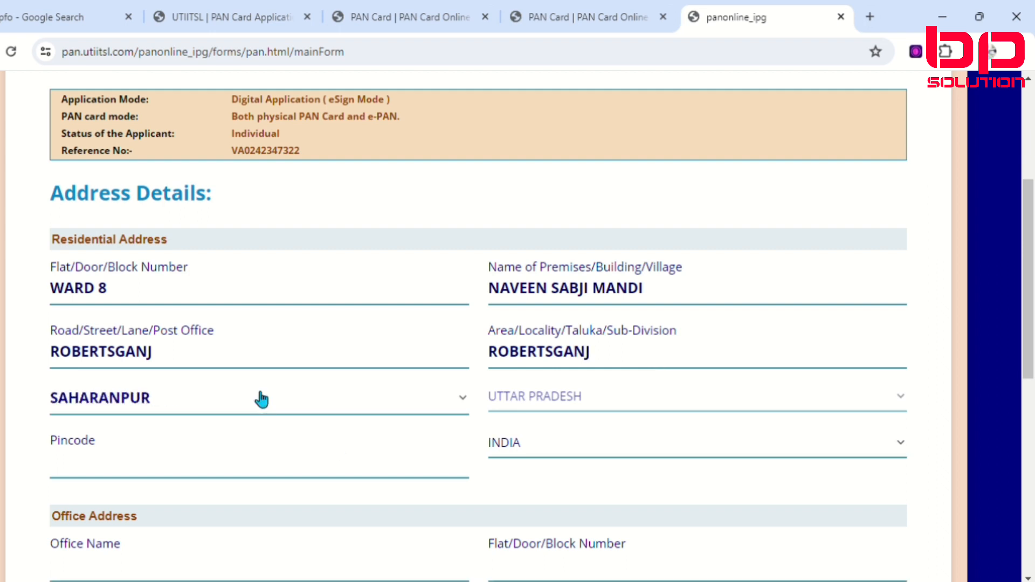
key("s")
key("s")
key("s")
key("s")
key("s")
key("s")
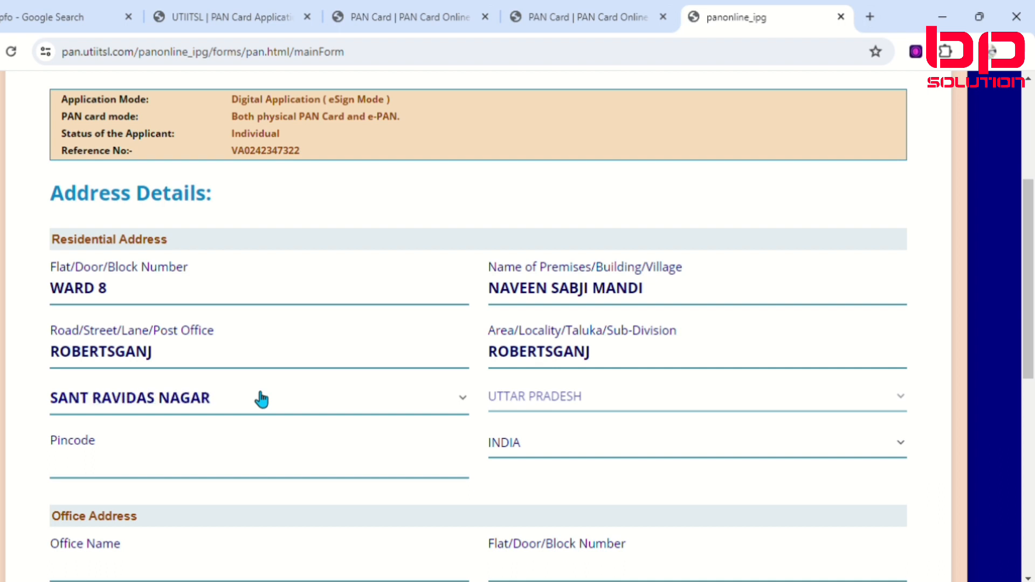
key("s")
key("s")
key("s")
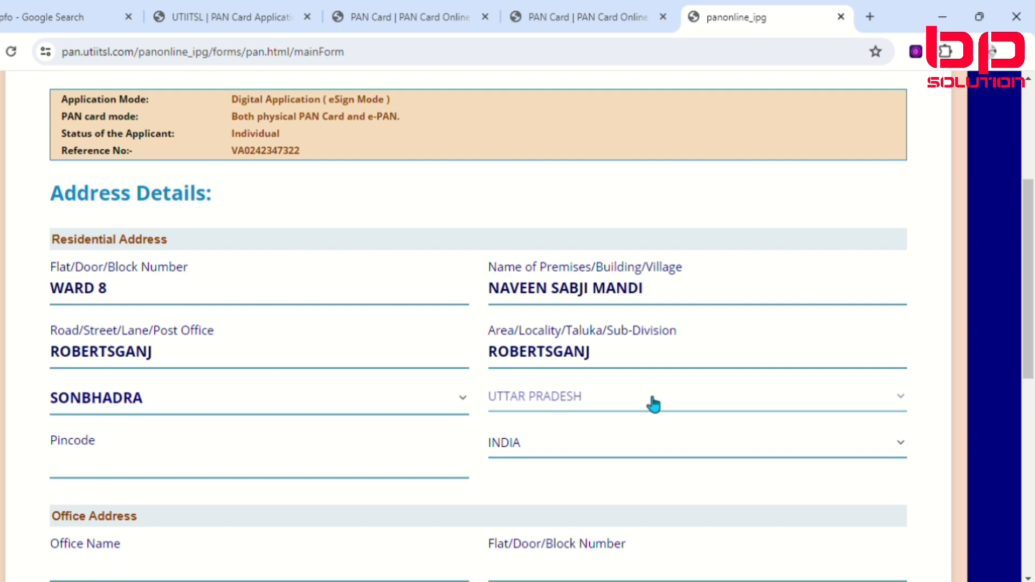
Step: Enter the applicant's postal pincode in the residential address
scroll(227, 435, "down", 3)
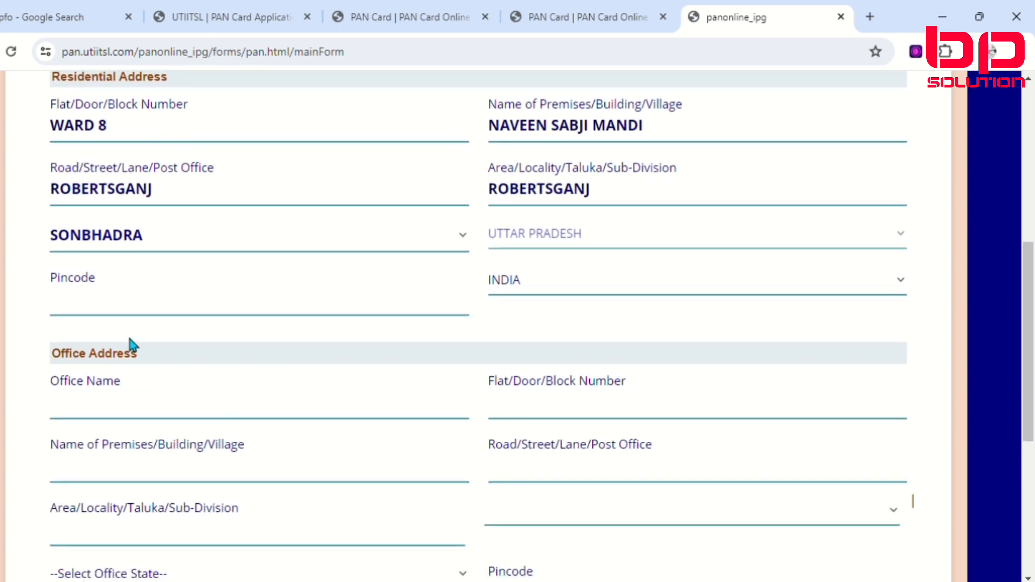
left_click(116, 308)
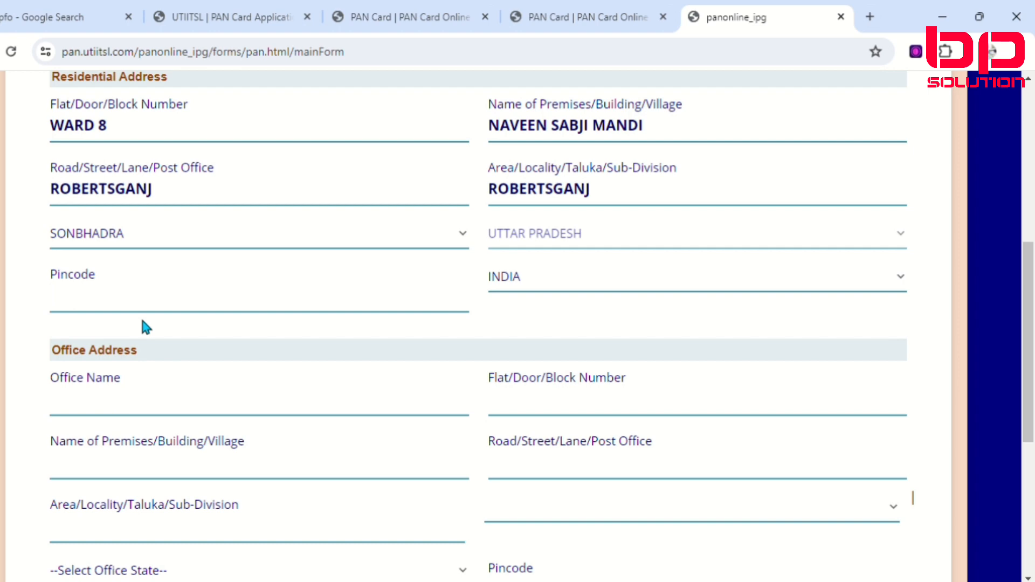
type("231216")
Step: Leave the office address blank, set No Income as the source of income, and proceed to Other Details
scroll(92, 386, "down", 2)
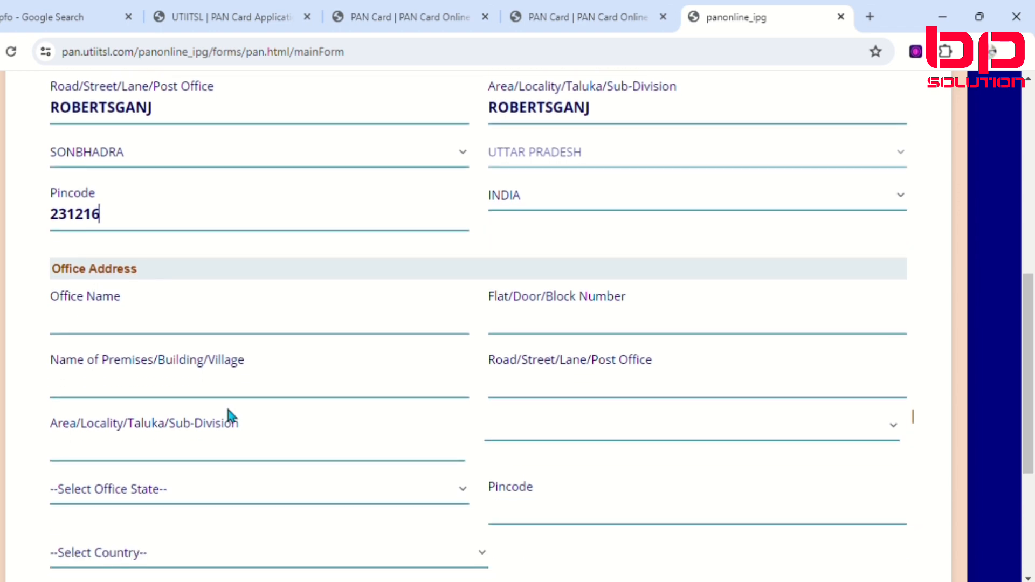
scroll(229, 415, "down", 4)
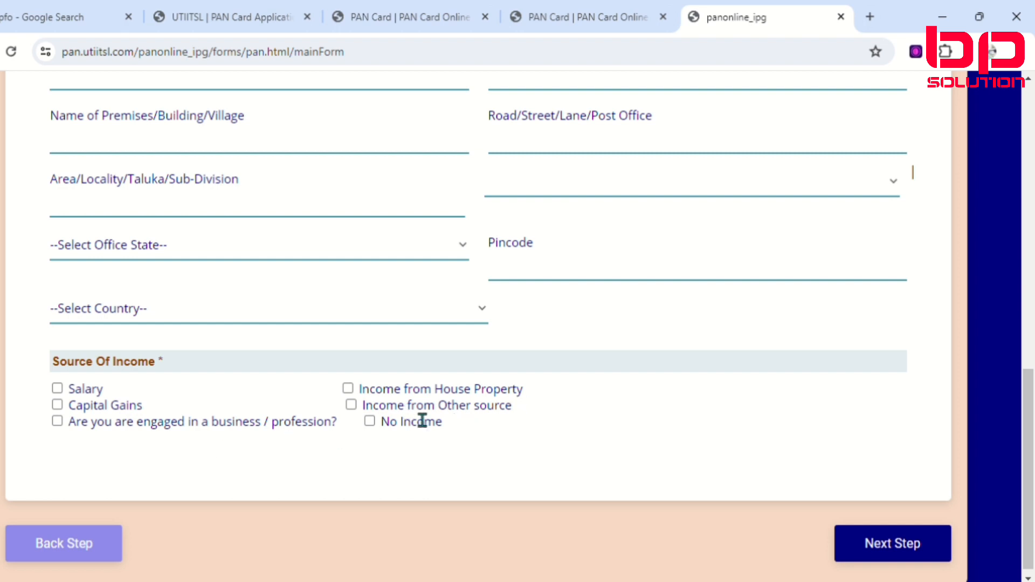
left_click(370, 421)
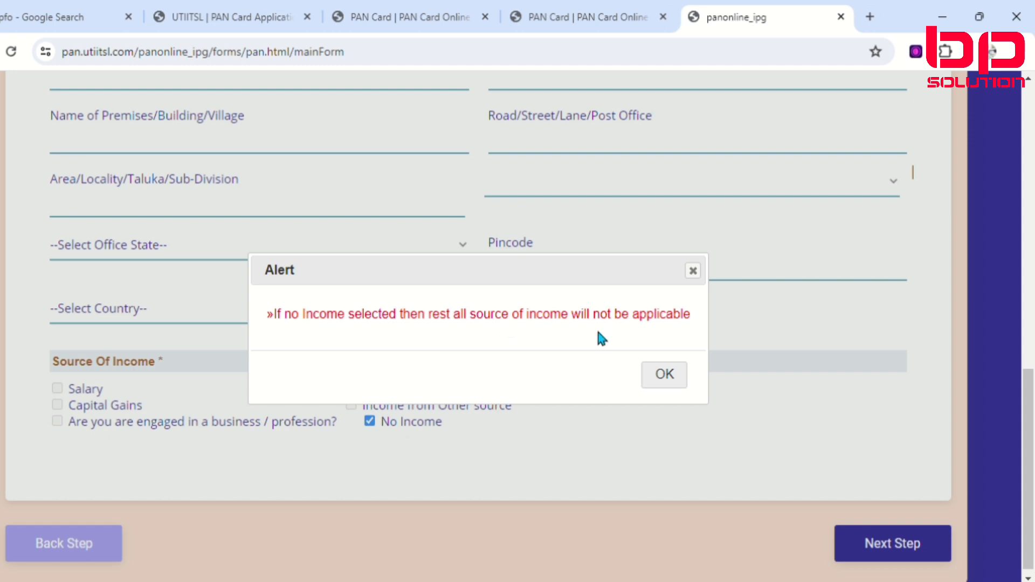
left_click(668, 377)
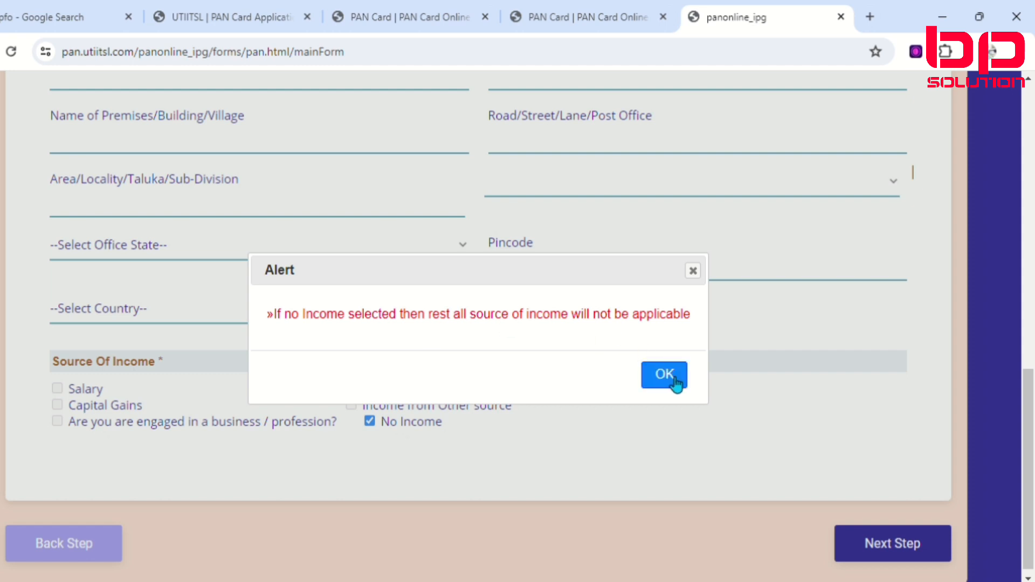
left_click(895, 547)
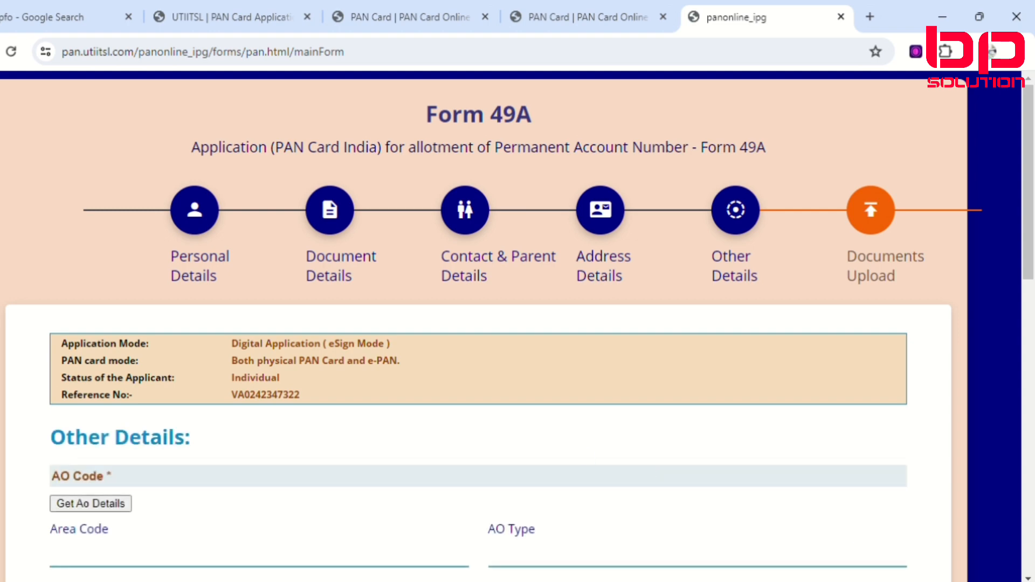
Step: Fetch the suggested AO details and accept area code LKN, AO type W, range code 91 and AO No 93
scroll(305, 478, "down", 3)
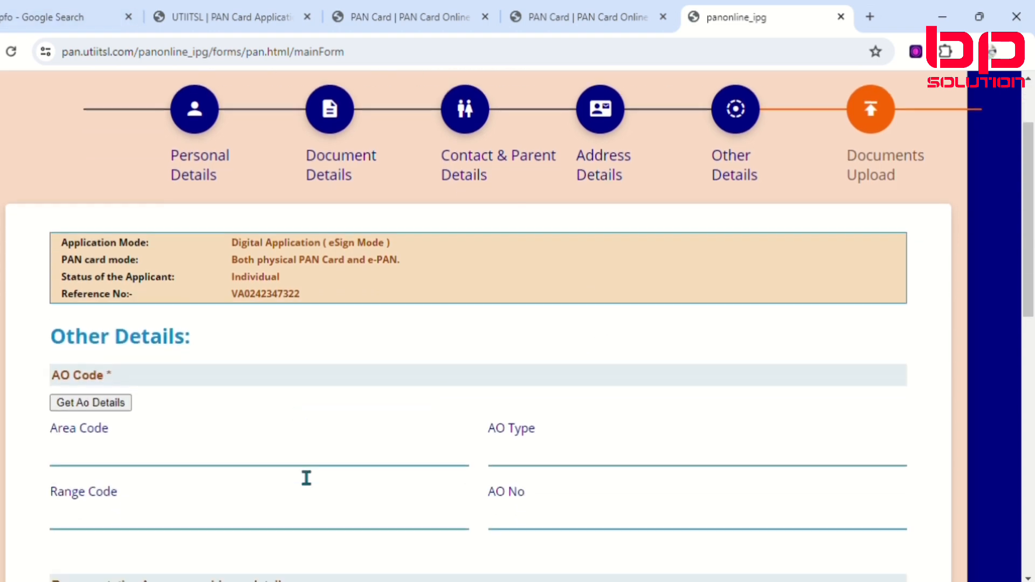
scroll(241, 406, "up", 3)
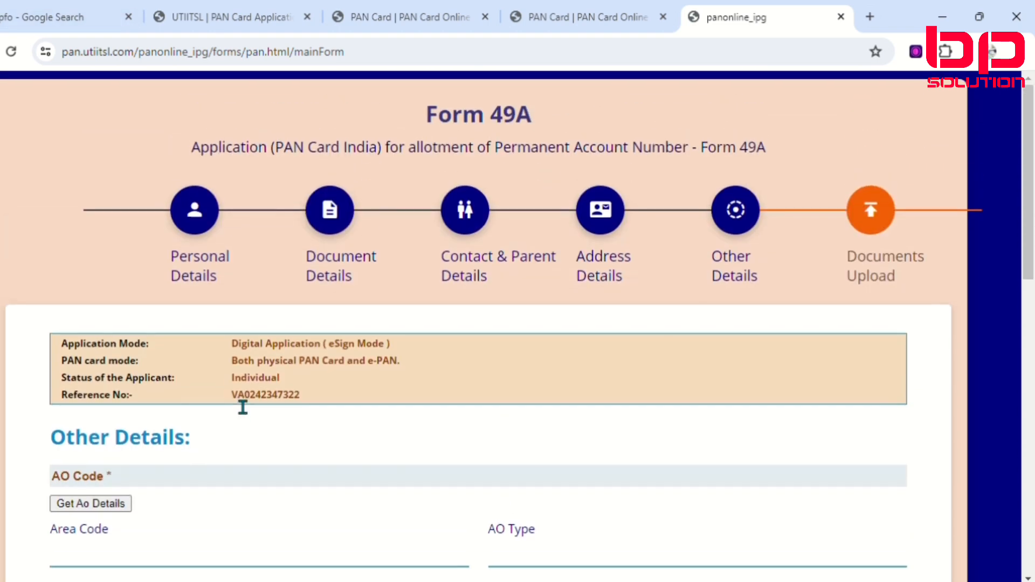
scroll(233, 402, "down", 3)
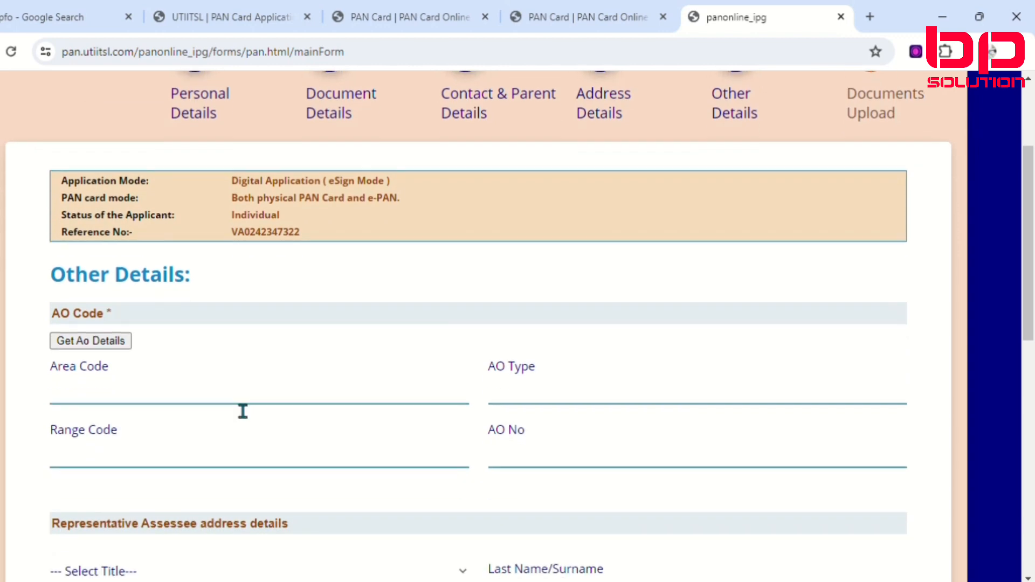
left_click(93, 341)
scroll(144, 347, "down", 2)
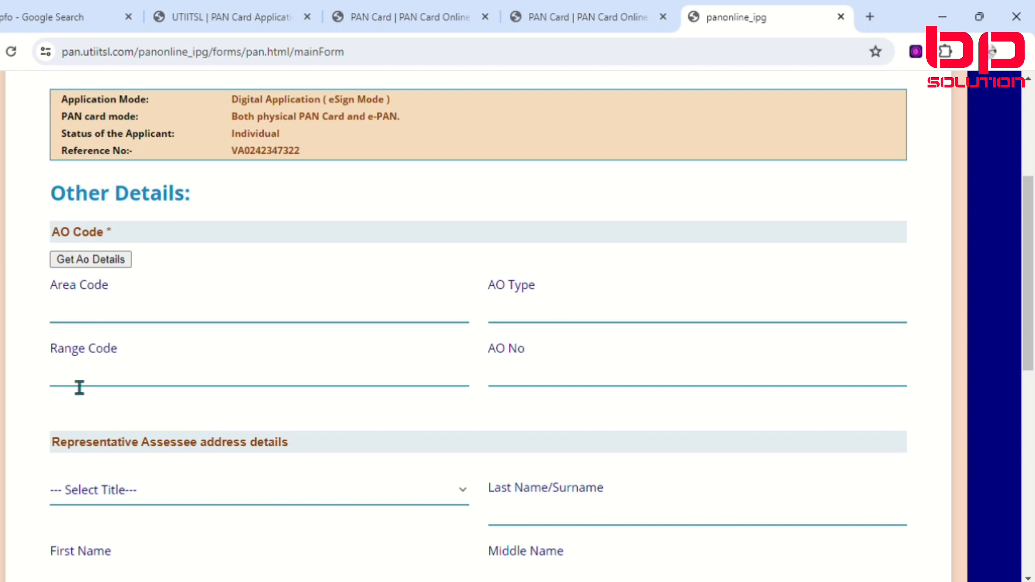
scroll(569, 381, "up", 1)
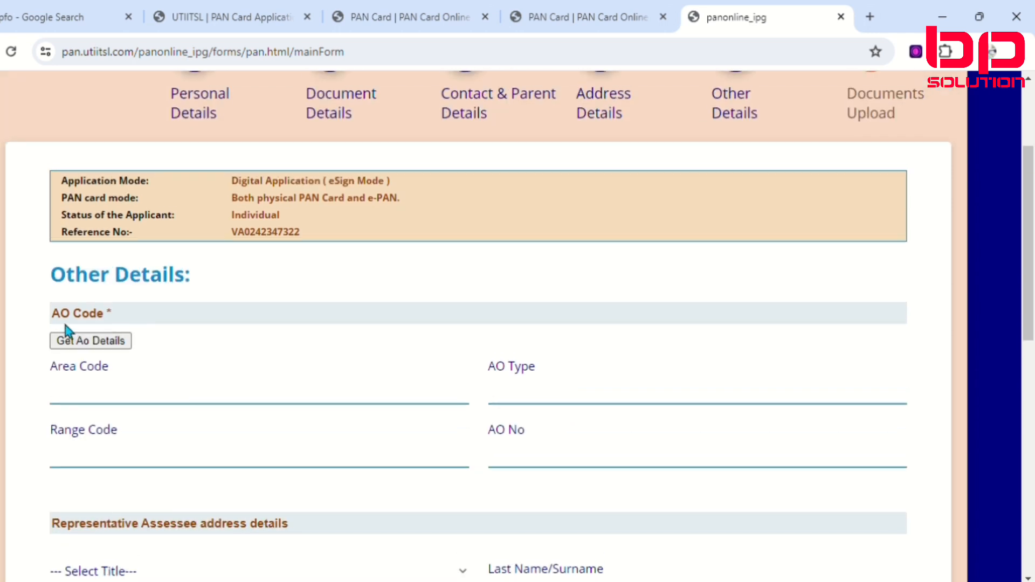
left_click(96, 345)
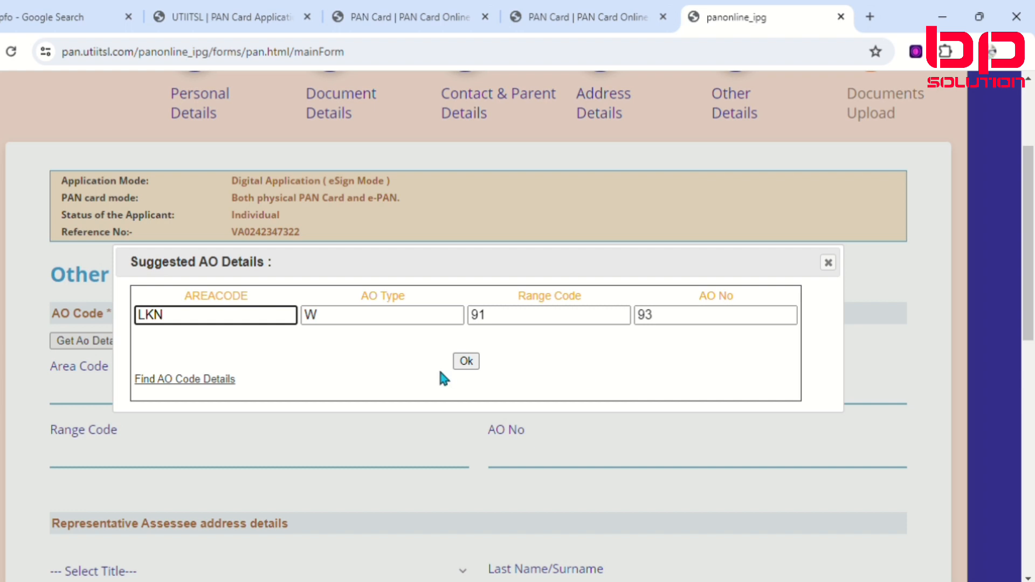
left_click(466, 361)
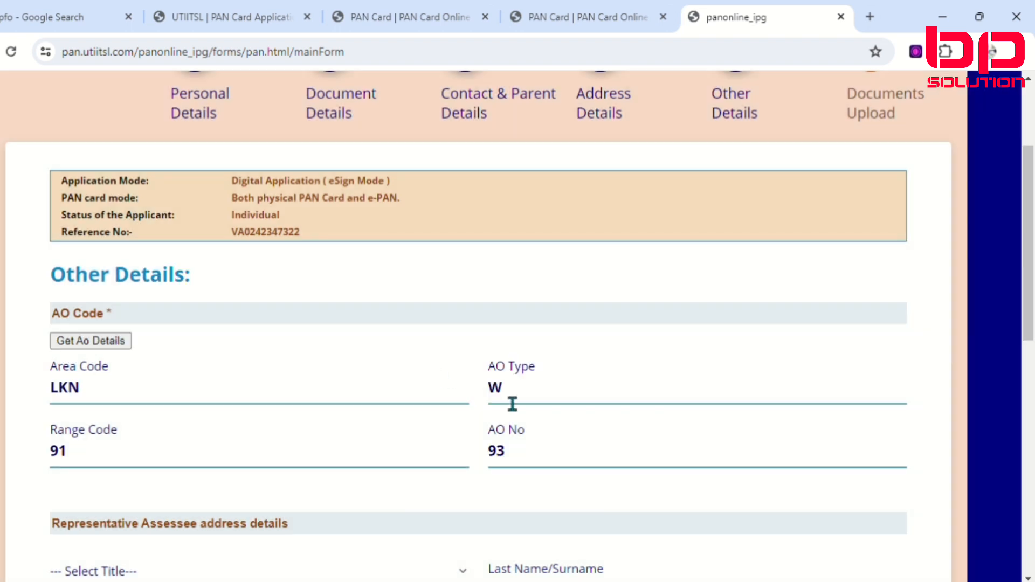
Step: Leave the representative assessee details blank and set the declaration capacity to HIMSELF/HERSELF
scroll(324, 477, "down", 1)
scroll(322, 473, "down", 3)
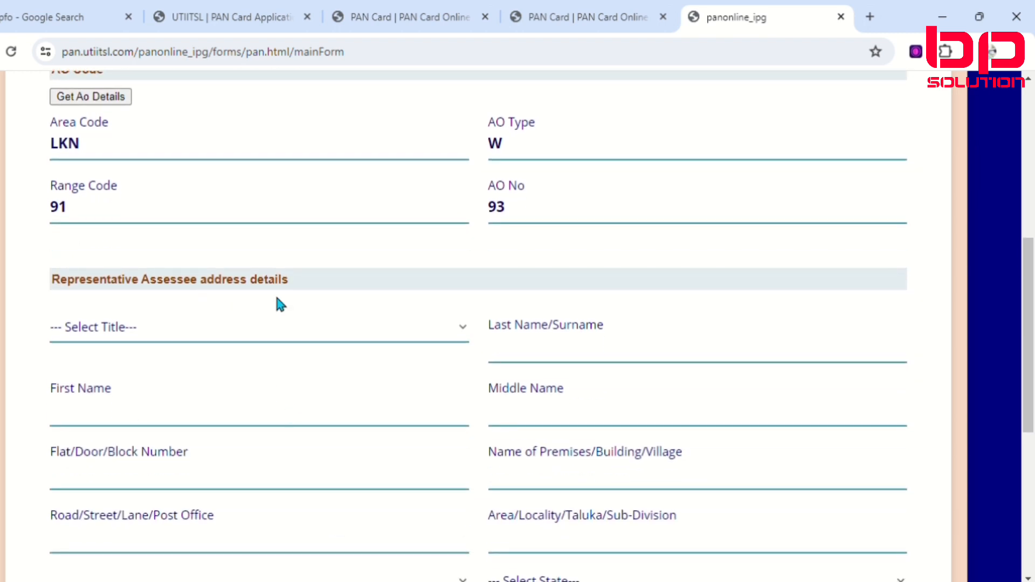
scroll(329, 357, "down", 1)
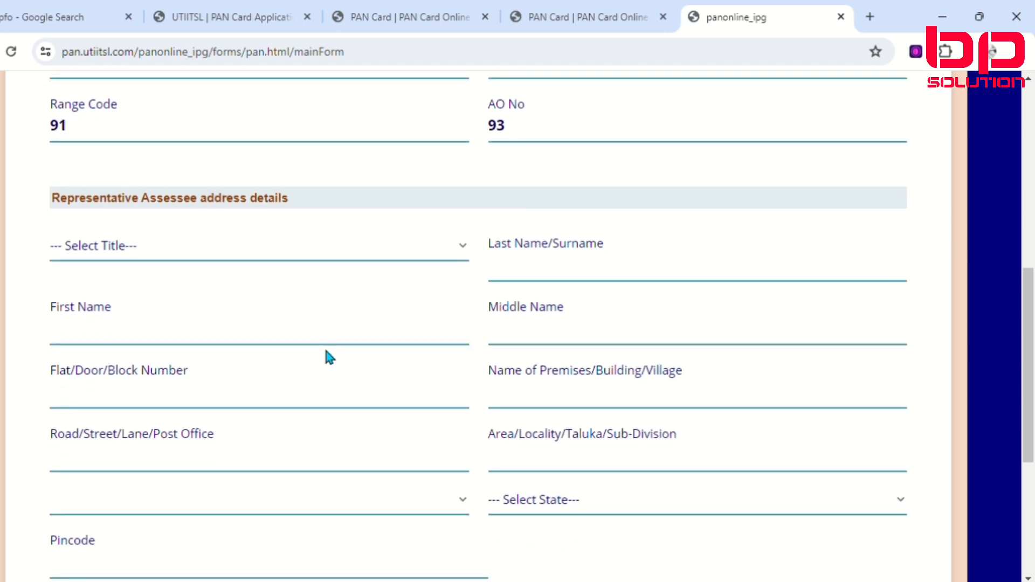
scroll(327, 357, "down", 2)
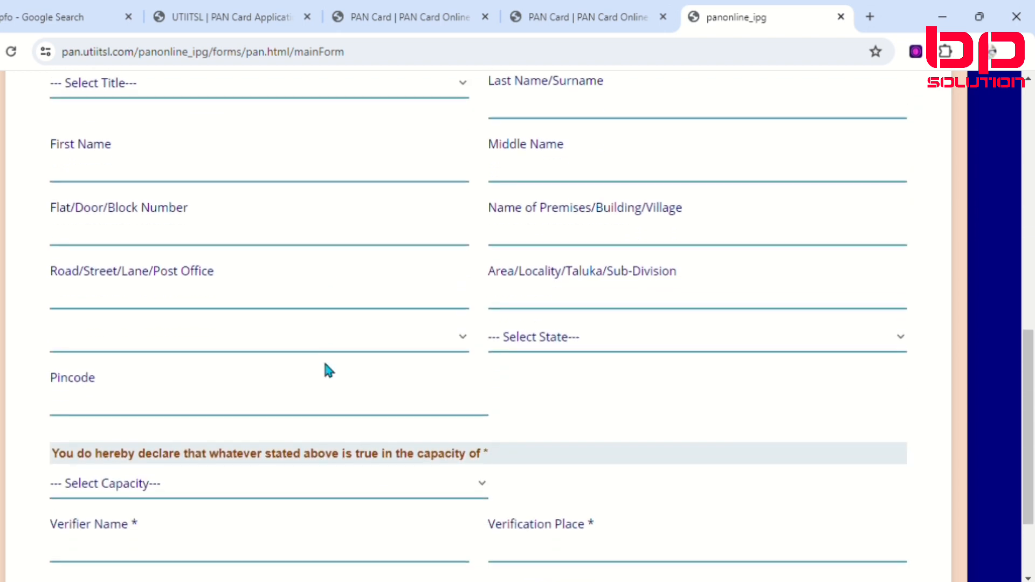
scroll(326, 366, "up", 3)
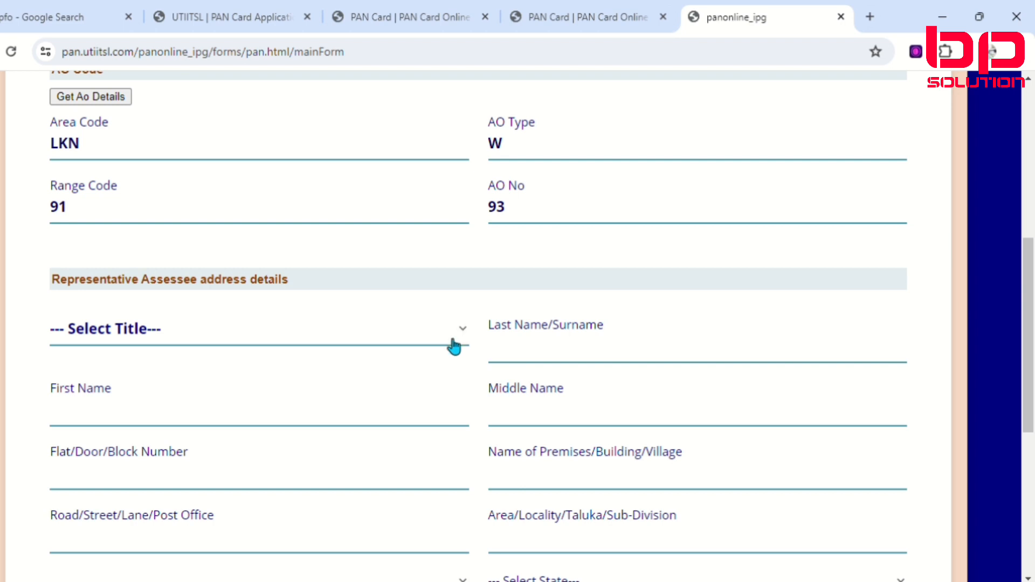
scroll(316, 383, "down", 5)
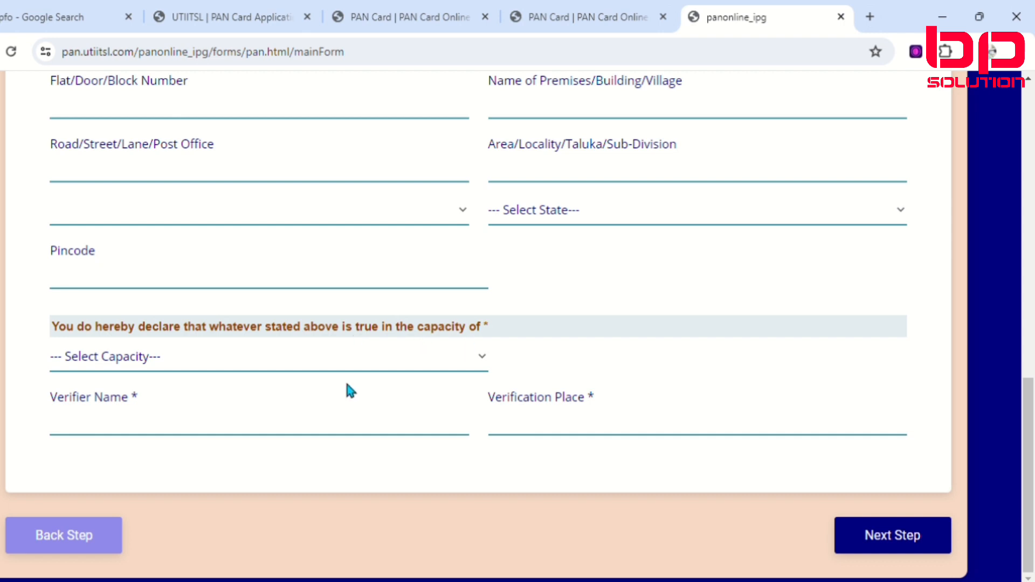
left_click(218, 376)
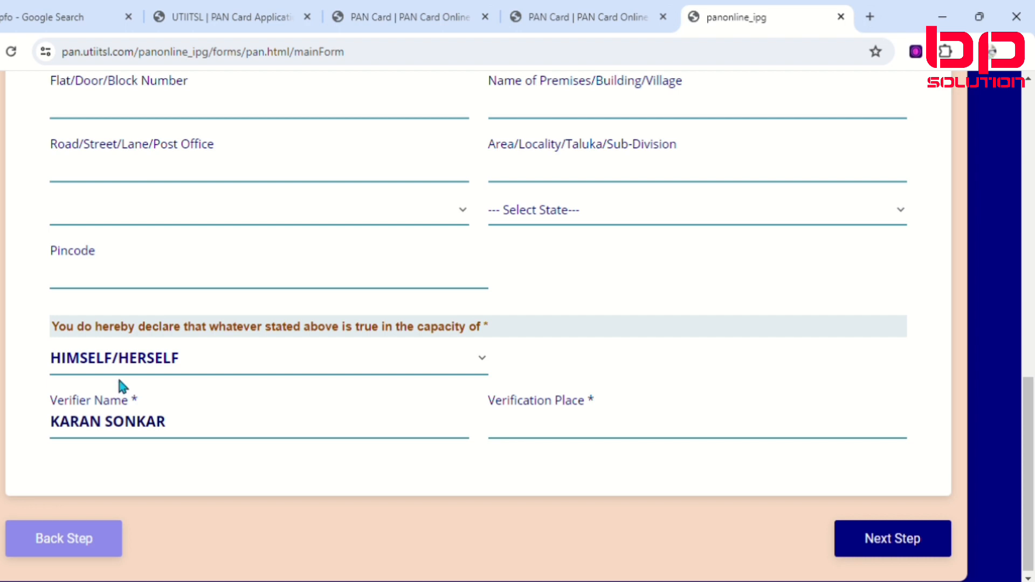
Step: Set the verification place to ROBERTSGANJ and proceed to Documents Upload
left_click(552, 442)
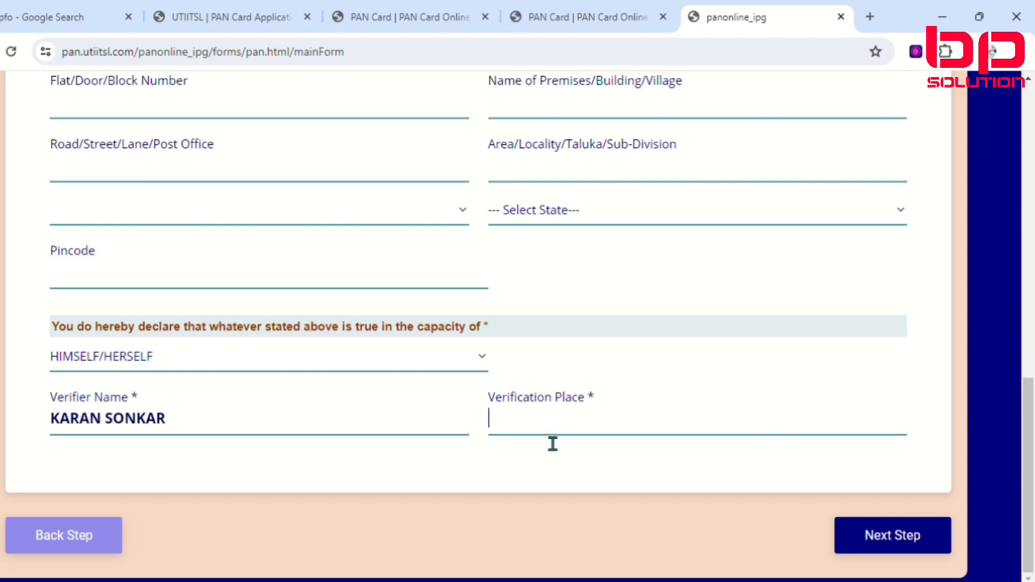
type("ROBER")
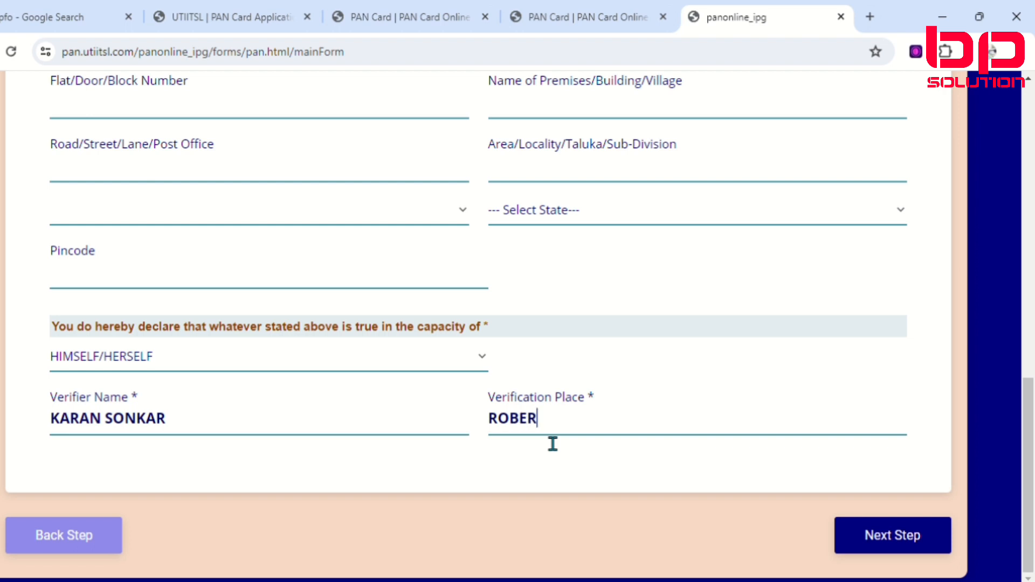
type("TSGANJ")
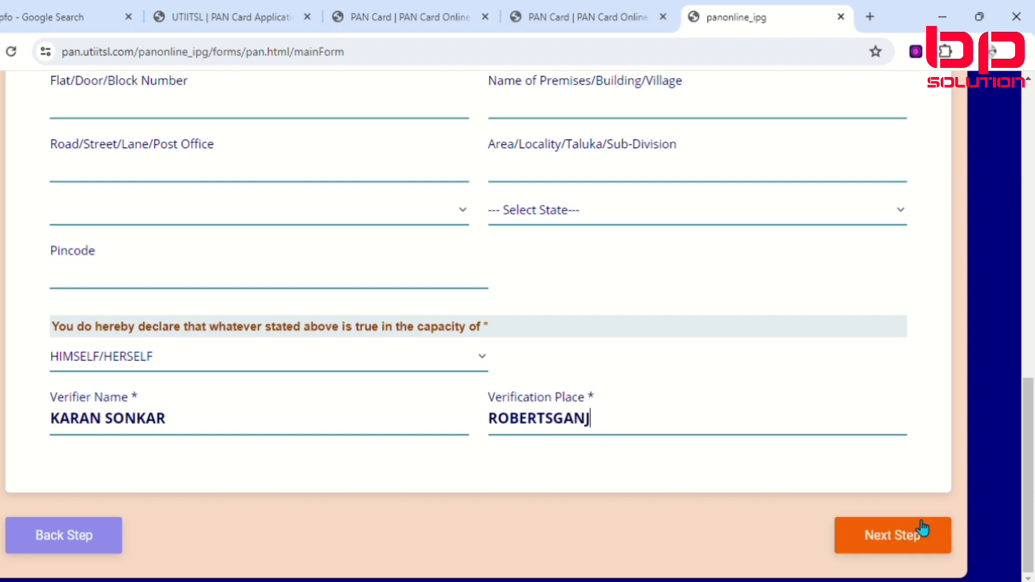
left_click(924, 542)
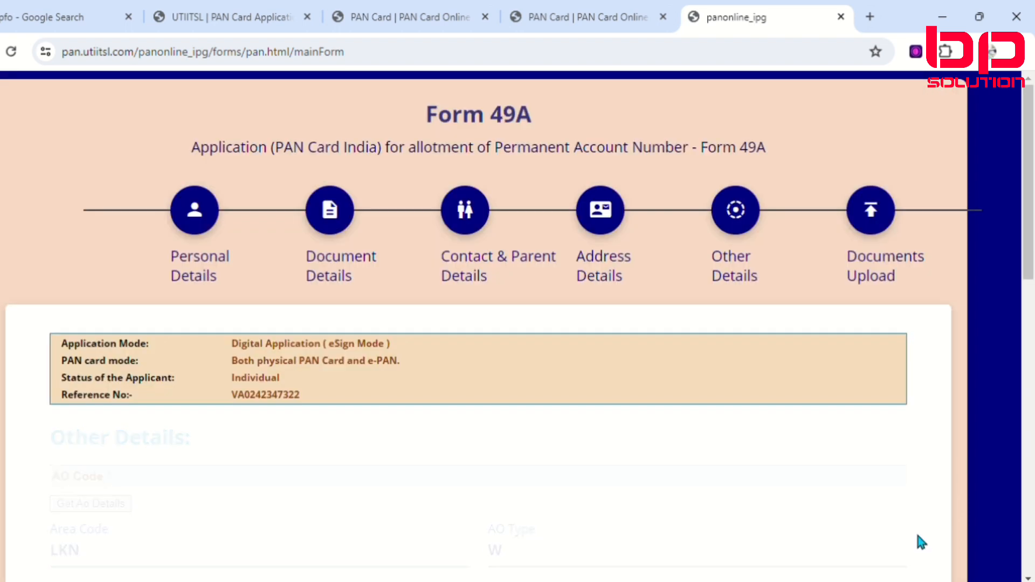
Step: Examine the Documents Upload page for the identity, address and date of birth proofs and the photo and signature scanning specifications
scroll(203, 455, "down", 5)
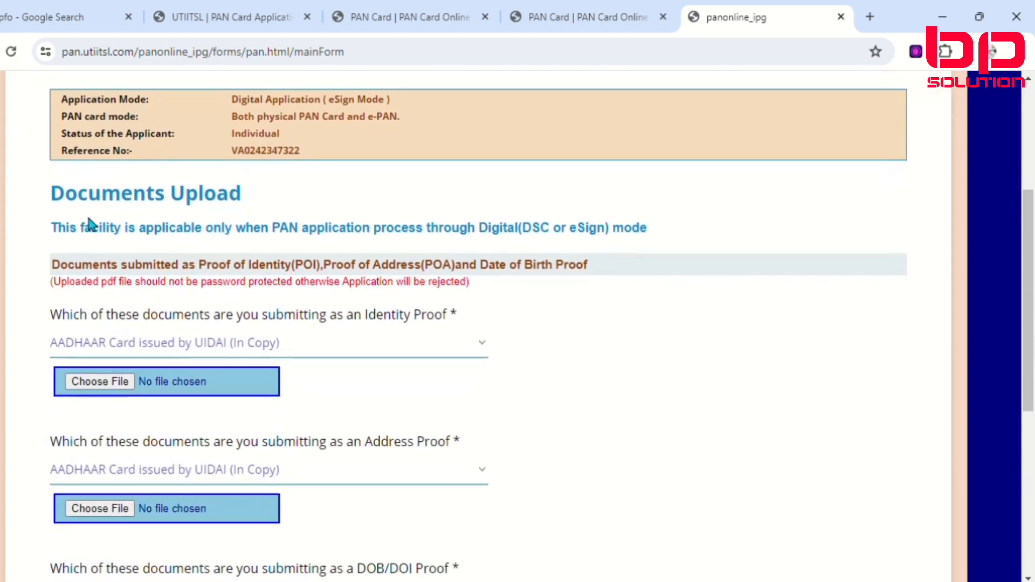
scroll(218, 237, "up", 2)
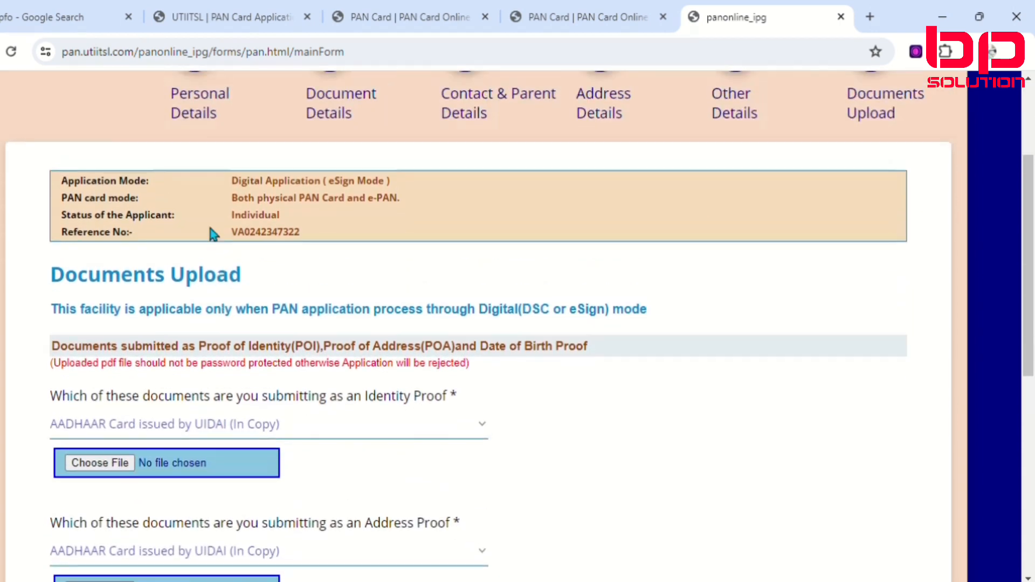
scroll(211, 231, "down", 2)
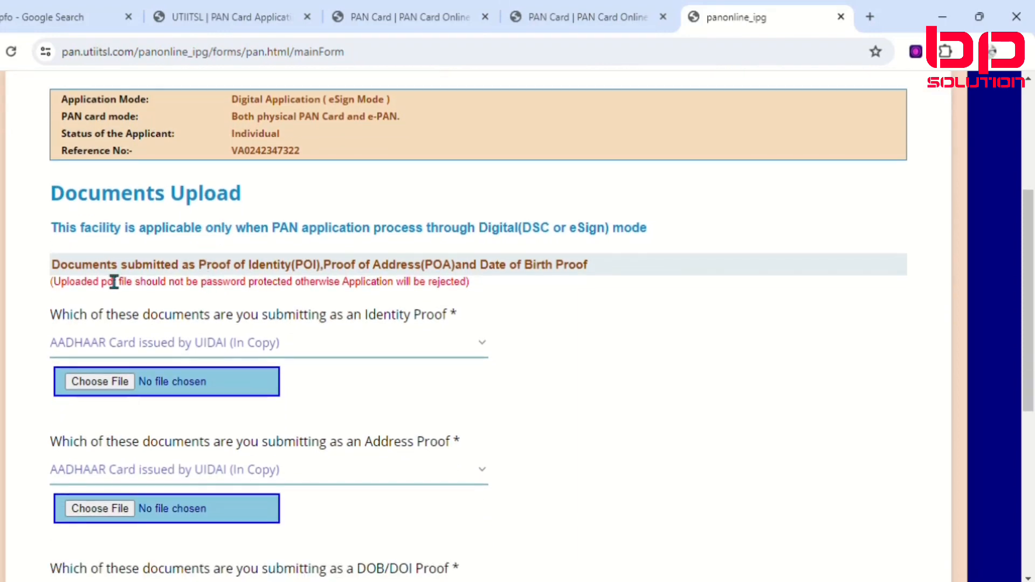
scroll(80, 257, "up", 2)
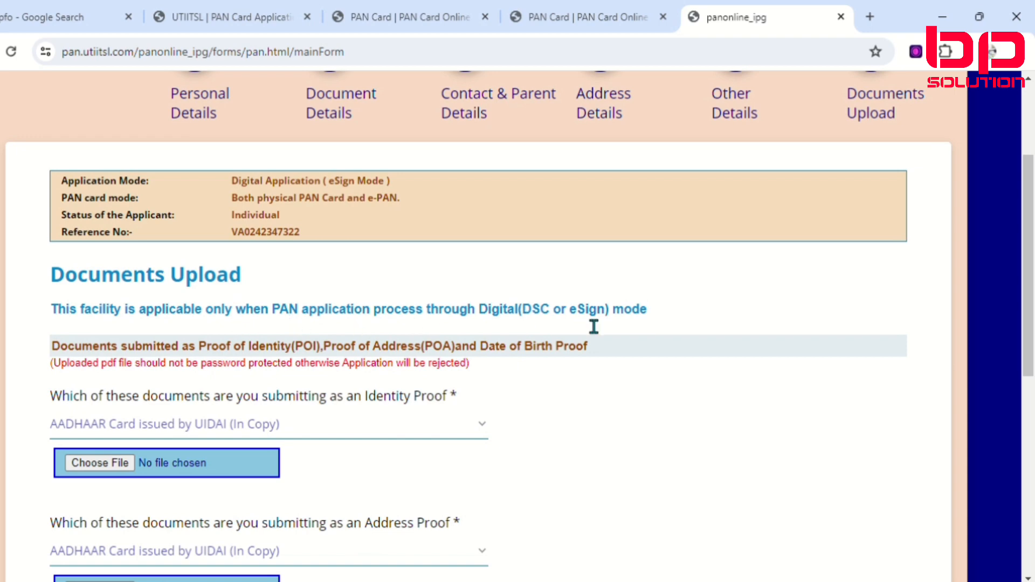
scroll(415, 446, "down", 2)
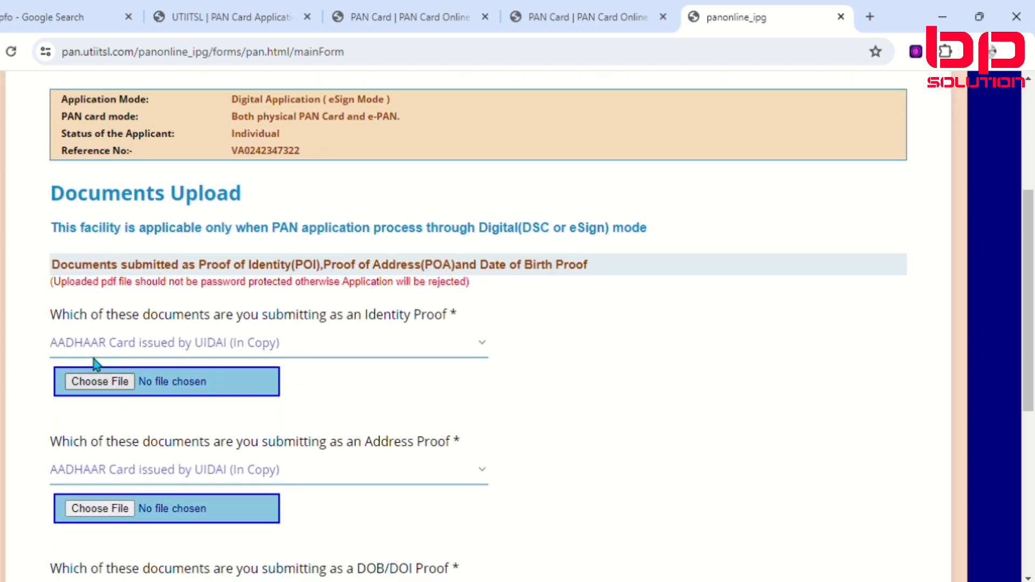
scroll(135, 318, "down", 3)
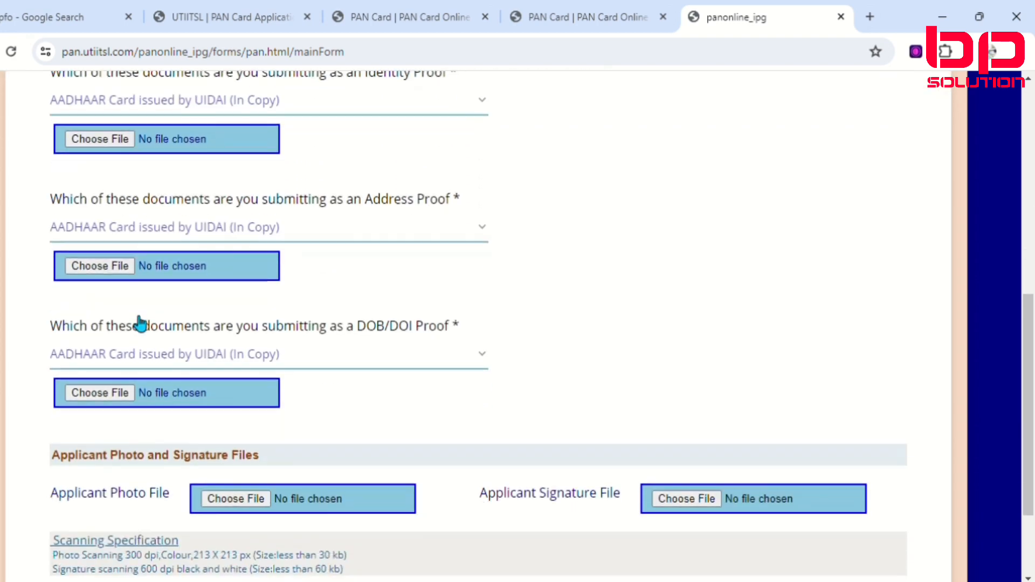
scroll(140, 325, "up", 3)
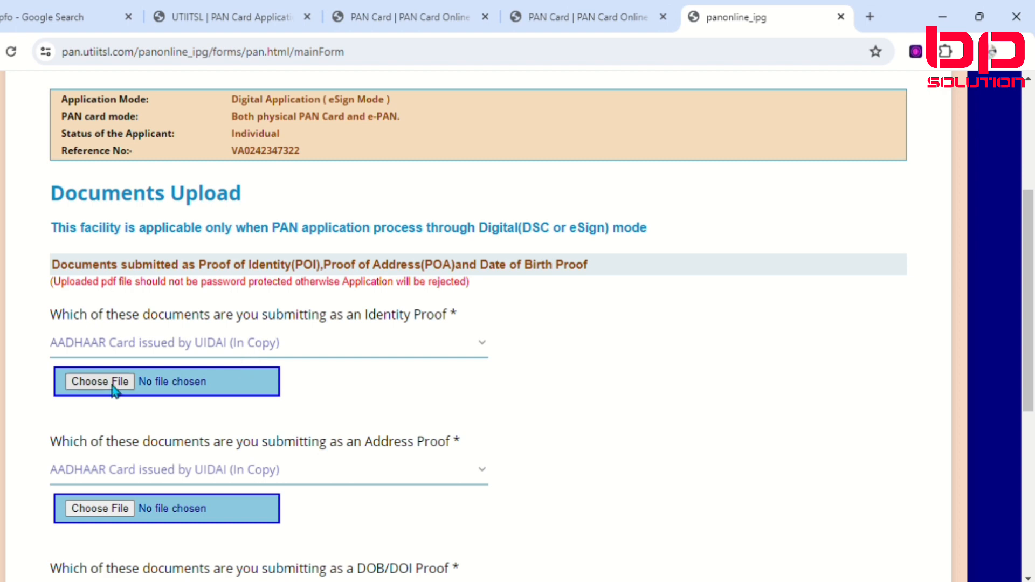
scroll(134, 398, "down", 3)
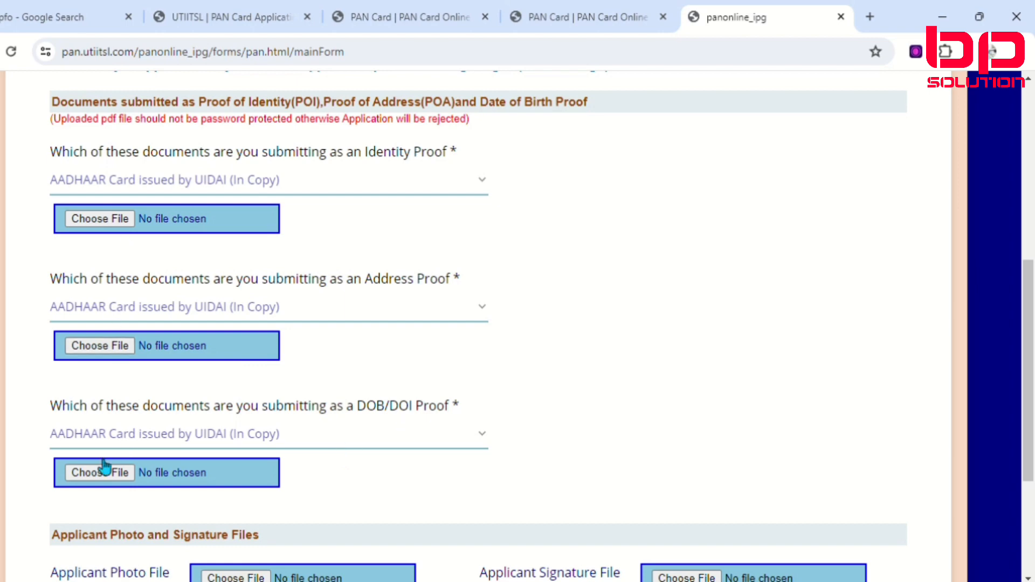
scroll(135, 442, "down", 1)
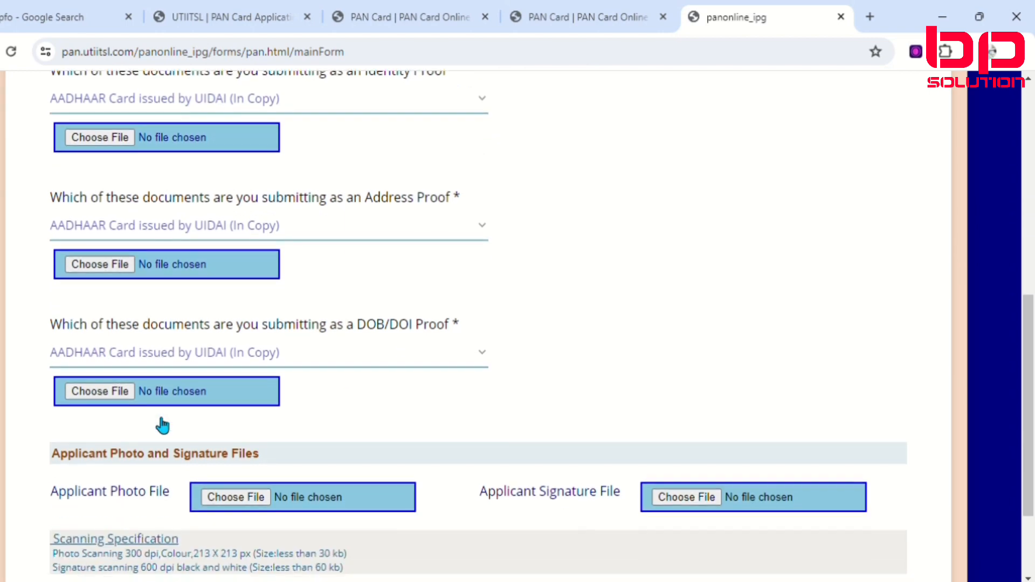
scroll(155, 418, "up", 4)
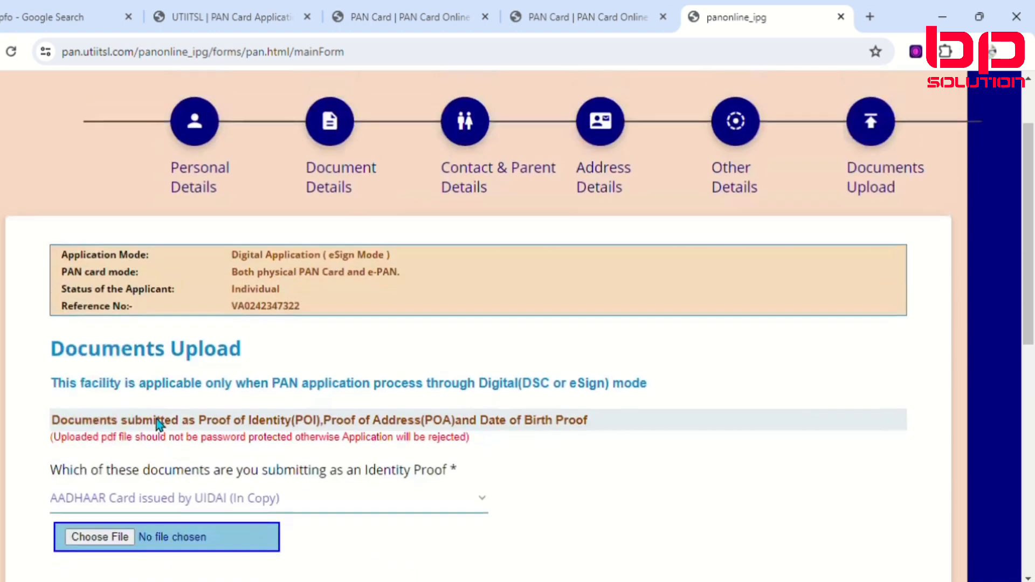
scroll(158, 425, "down", 3)
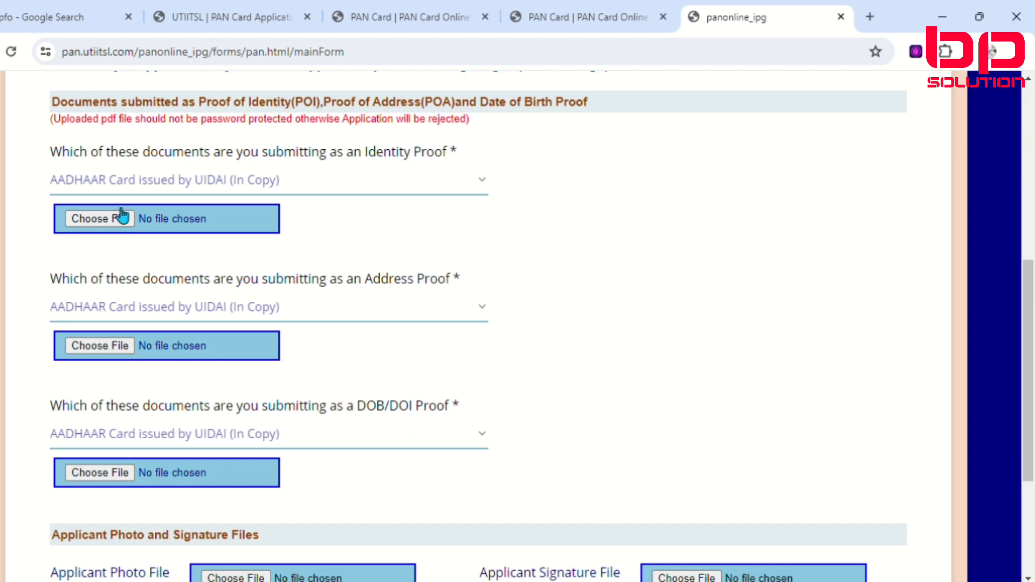
scroll(141, 280, "down", 3)
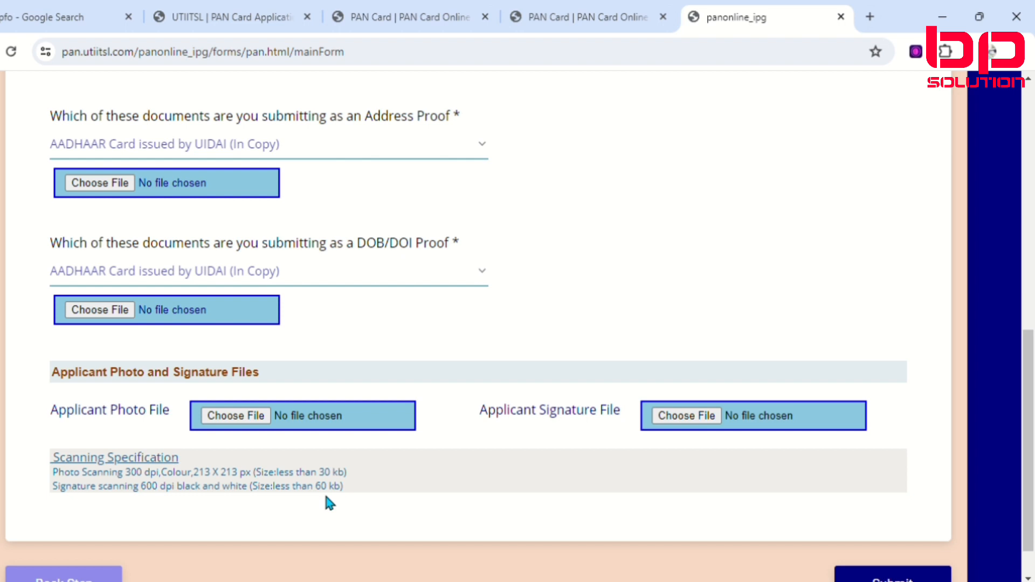
scroll(423, 361, "up", 3)
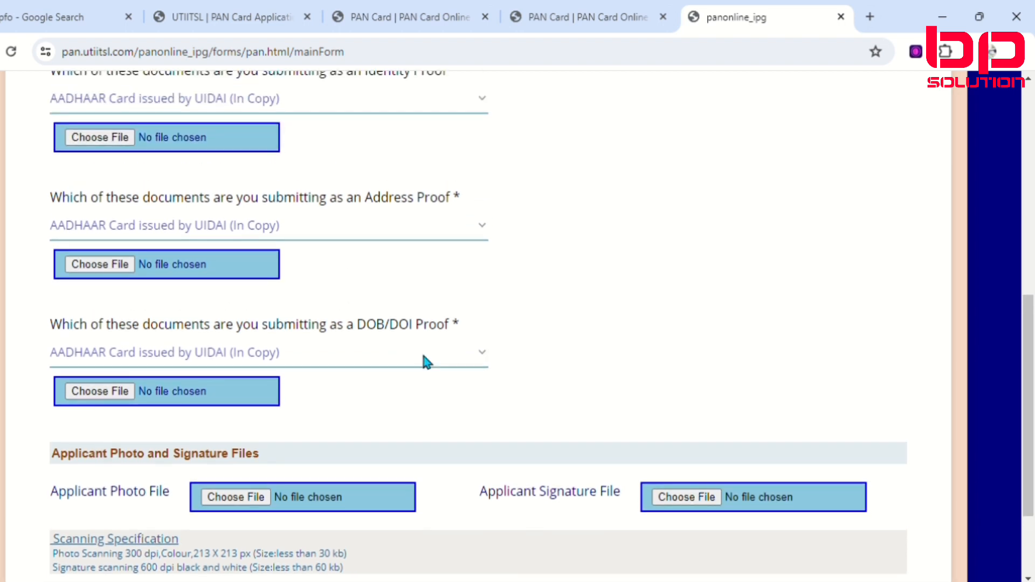
scroll(426, 361, "up", 4)
scroll(339, 353, "down", 7)
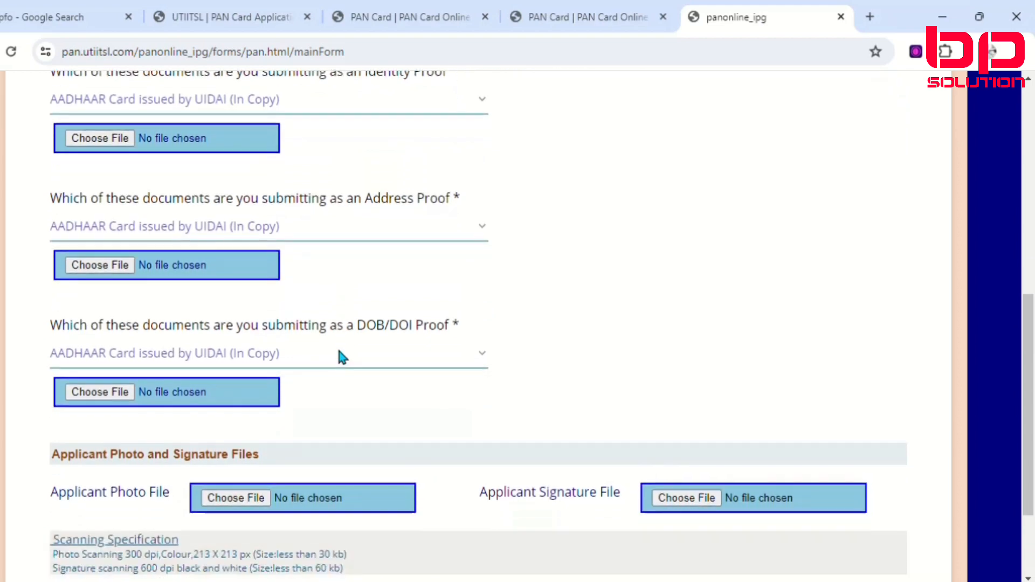
scroll(585, 372, "up", 2)
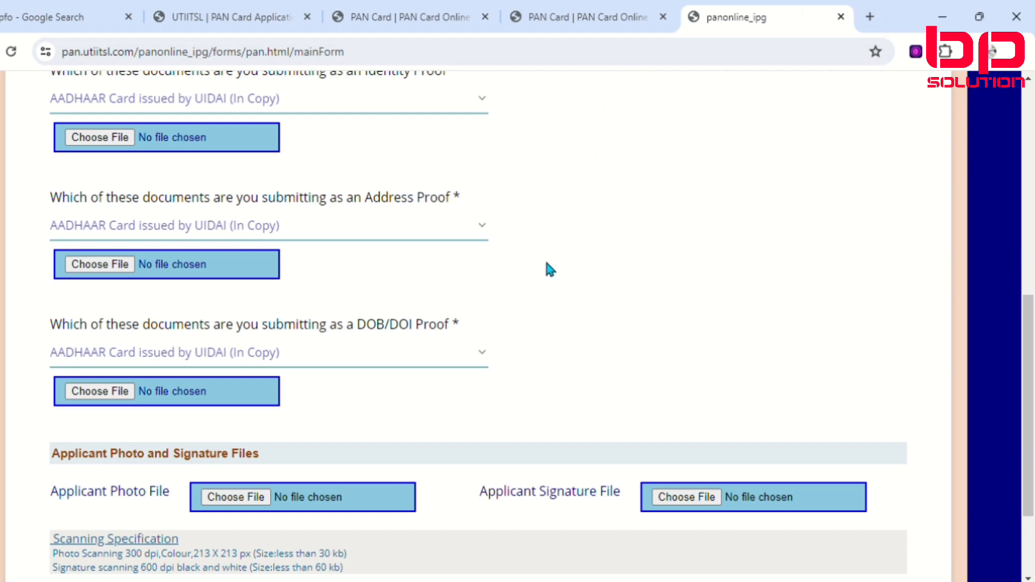
scroll(544, 257, "down", 2)
scroll(112, 231, "up", 4)
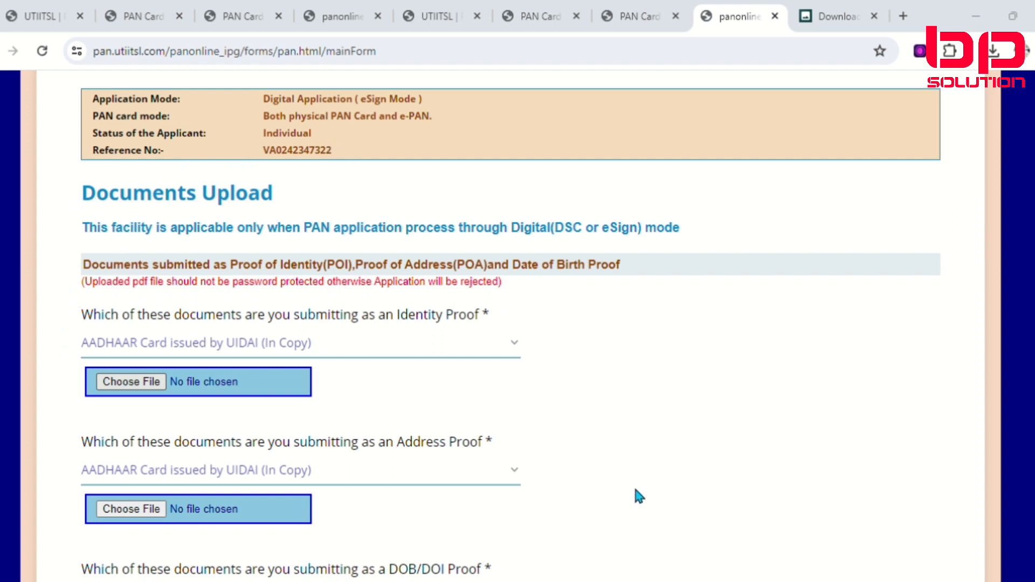
Step: Attach the applicant's e-Aadhaar PDF as the identity proof, address proof and DOB/DOI proof
left_click(678, 446)
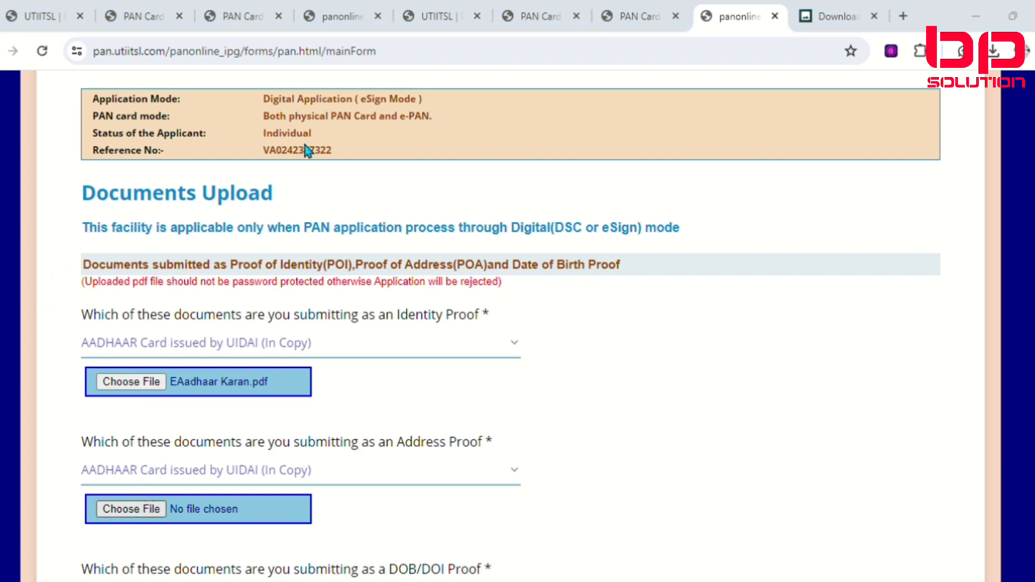
scroll(684, 448, "down", 5)
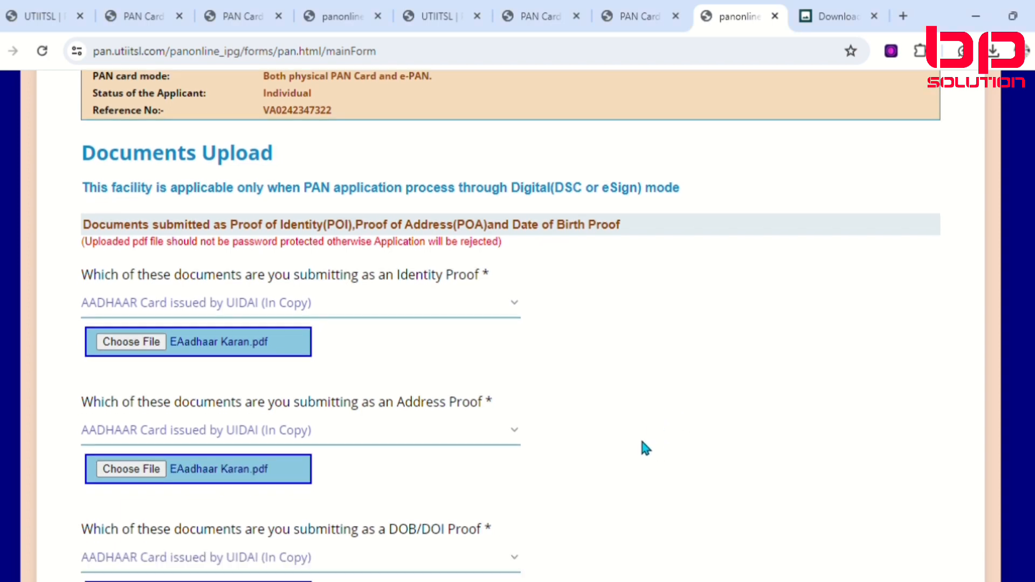
left_click(154, 319)
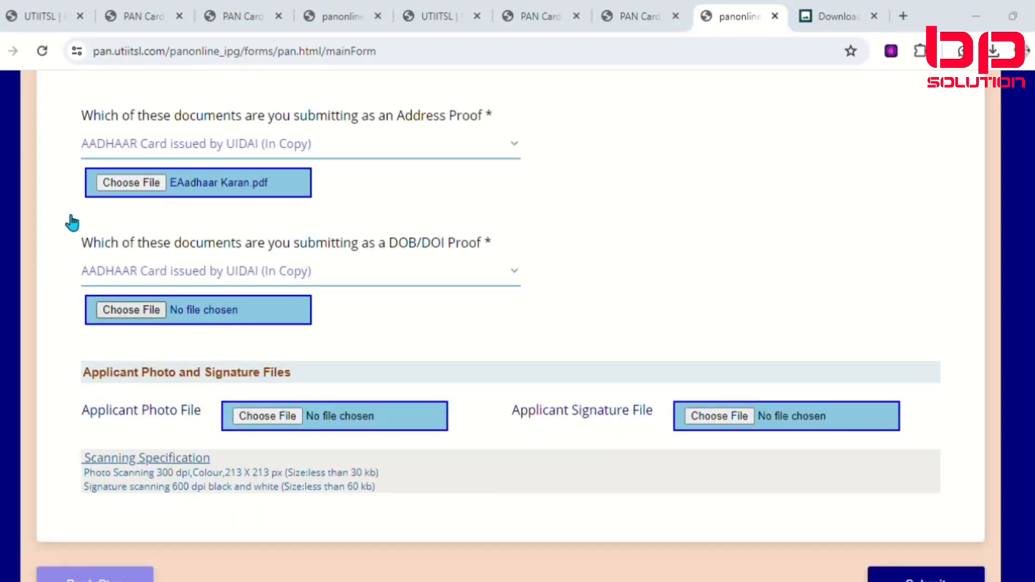
left_click(674, 444)
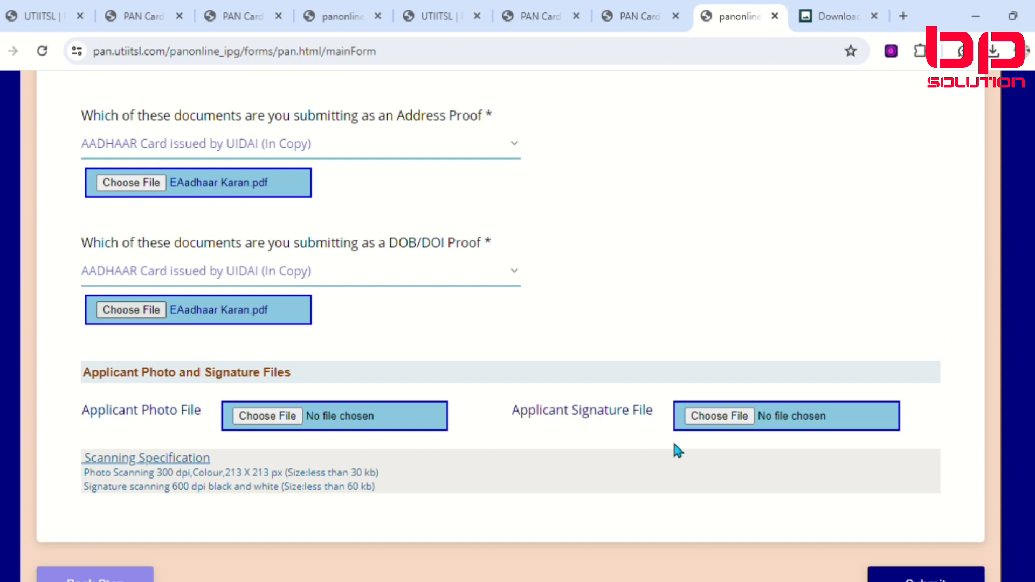
Step: Try to submit the application with only the three proof documents attached
scroll(674, 448, "down", 1)
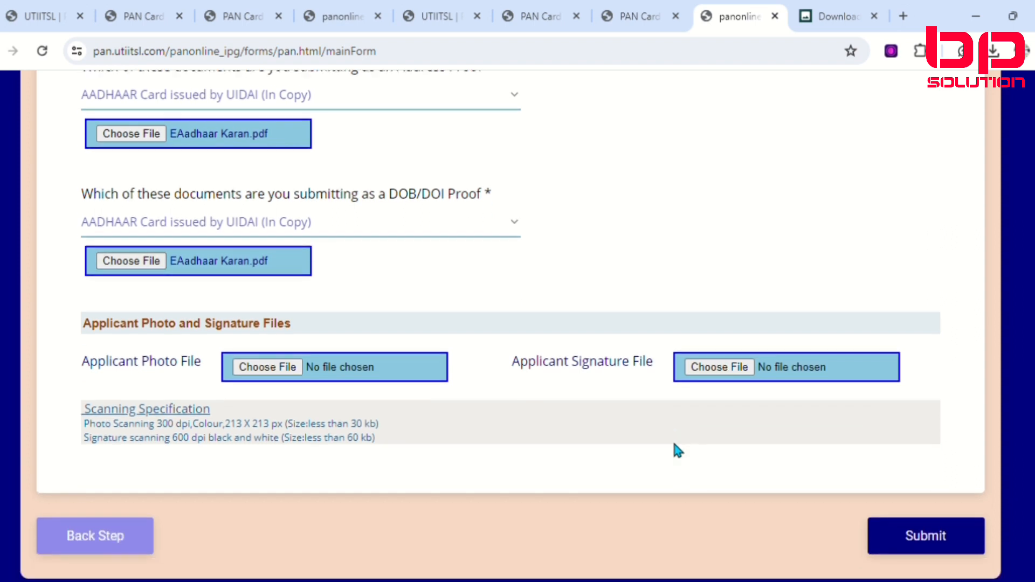
scroll(674, 448, "up", 3)
scroll(674, 448, "down", 1)
scroll(681, 450, "down", 2)
left_click(926, 548)
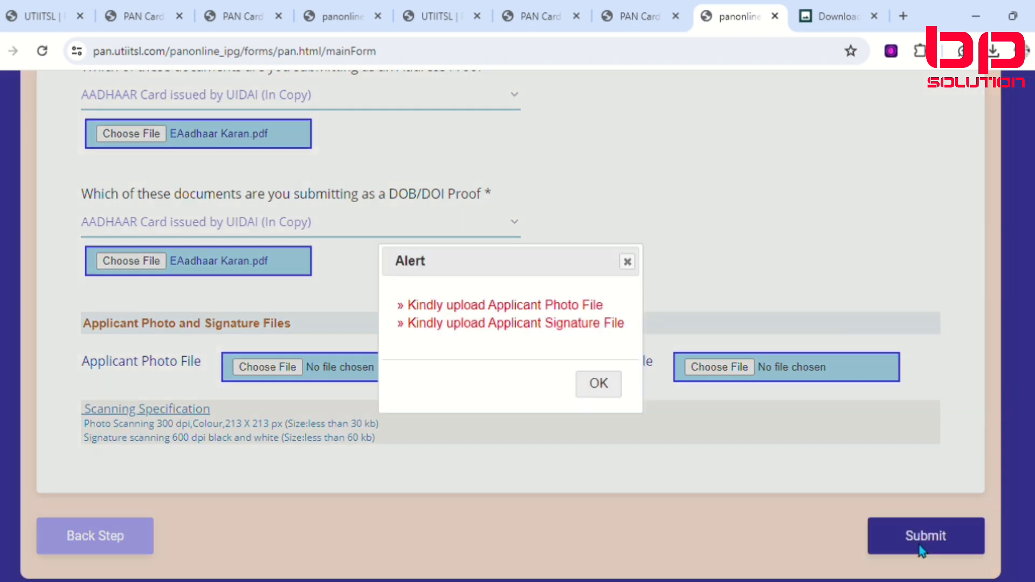
left_click(600, 384)
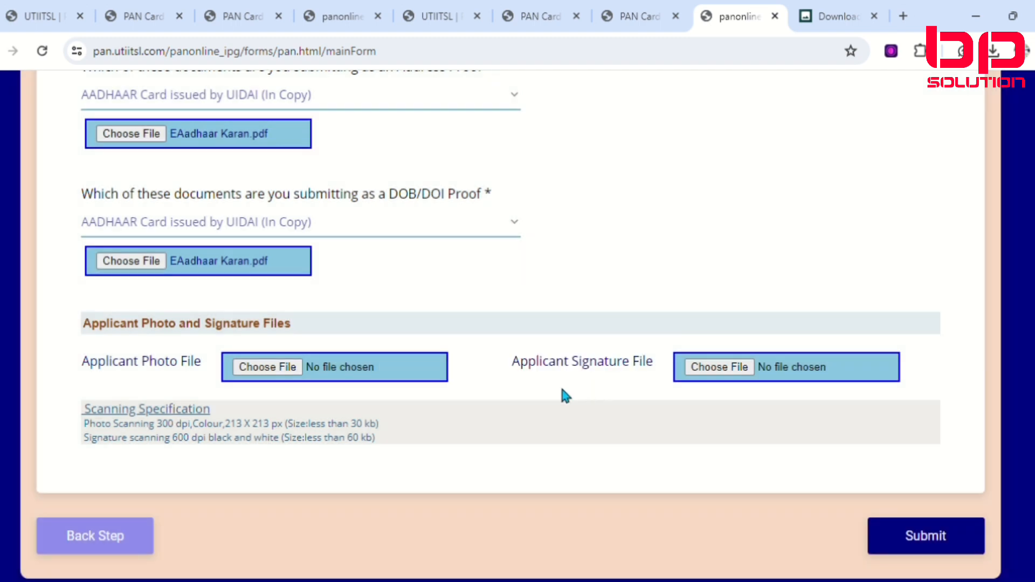
Step: Attach the applicant's photo and signature image files and submit the application
left_click(291, 372)
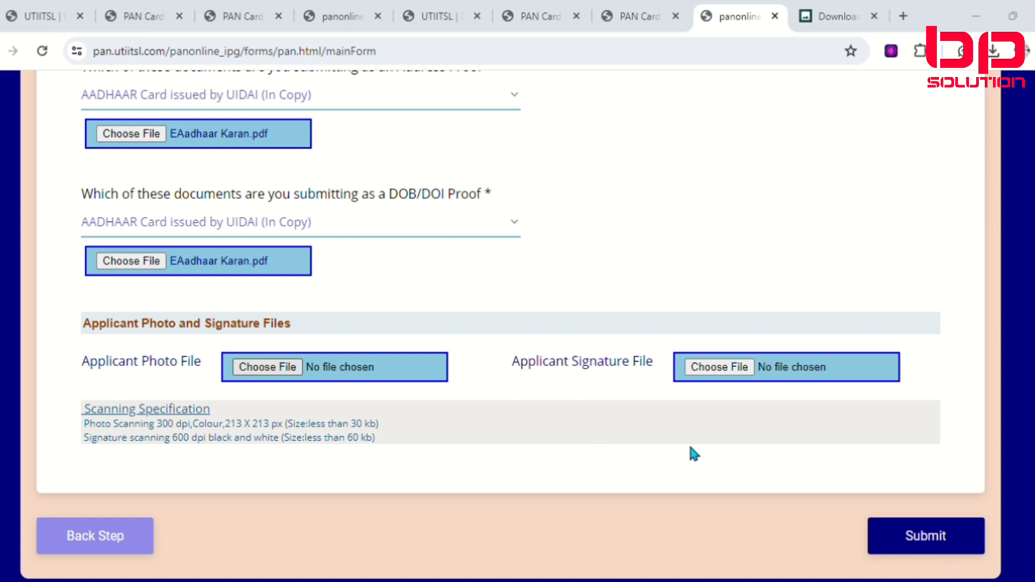
left_click(707, 366)
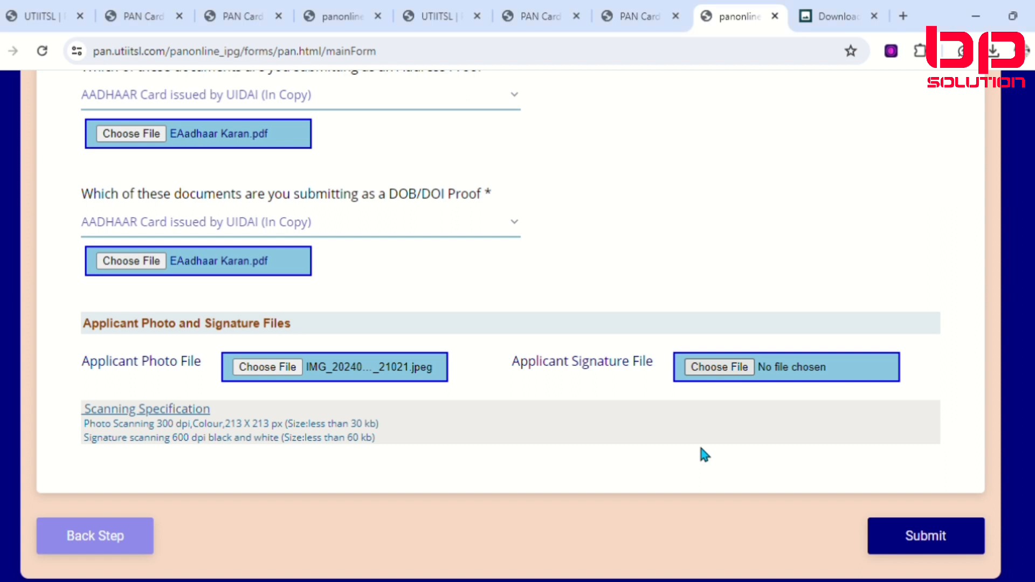
left_click(920, 543)
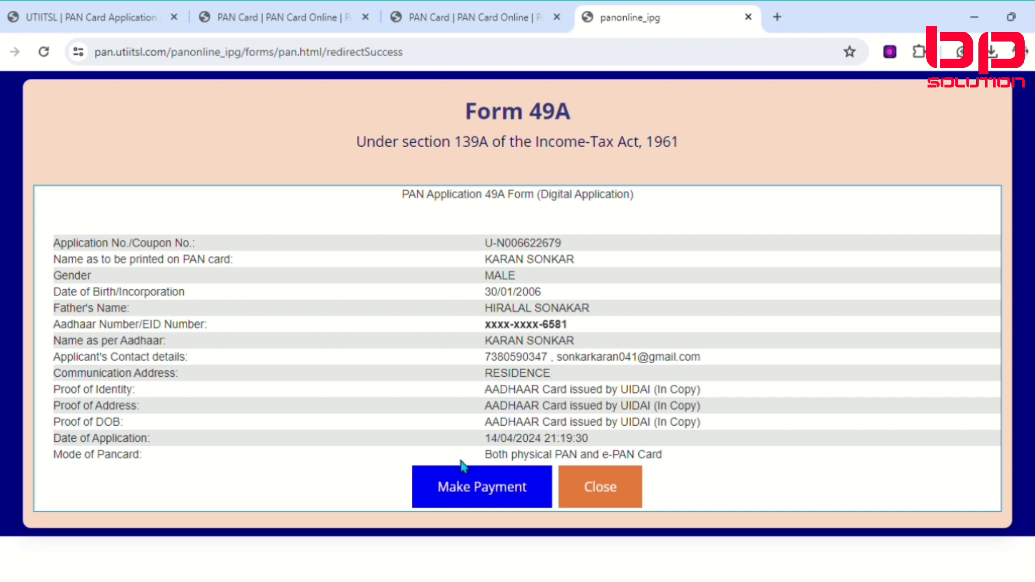
Step: Proceed to payment and enter the applicant's mobile number and e-mail ID on the payment gateway page
left_click(501, 492)
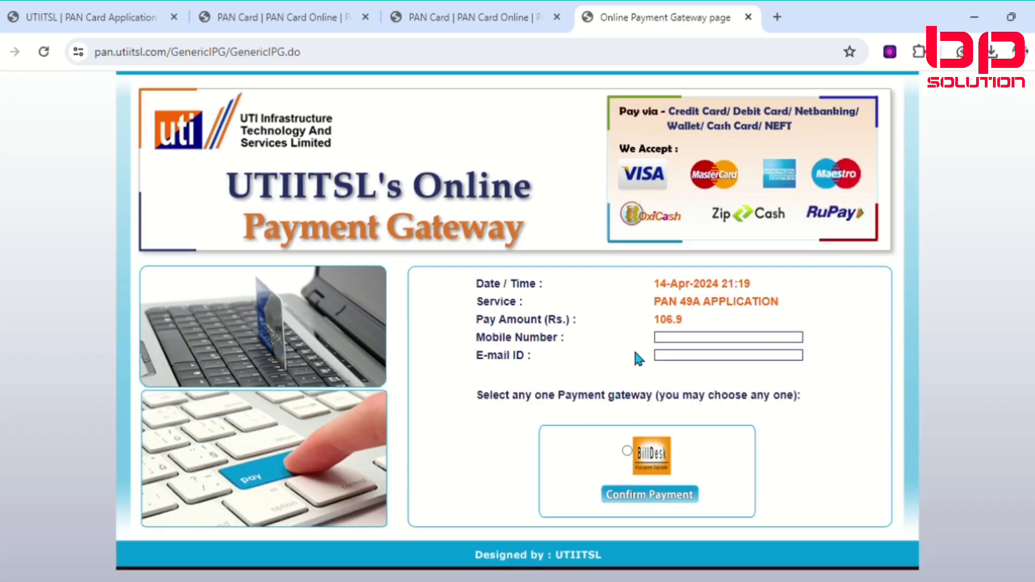
left_click(701, 340)
key("Tab")
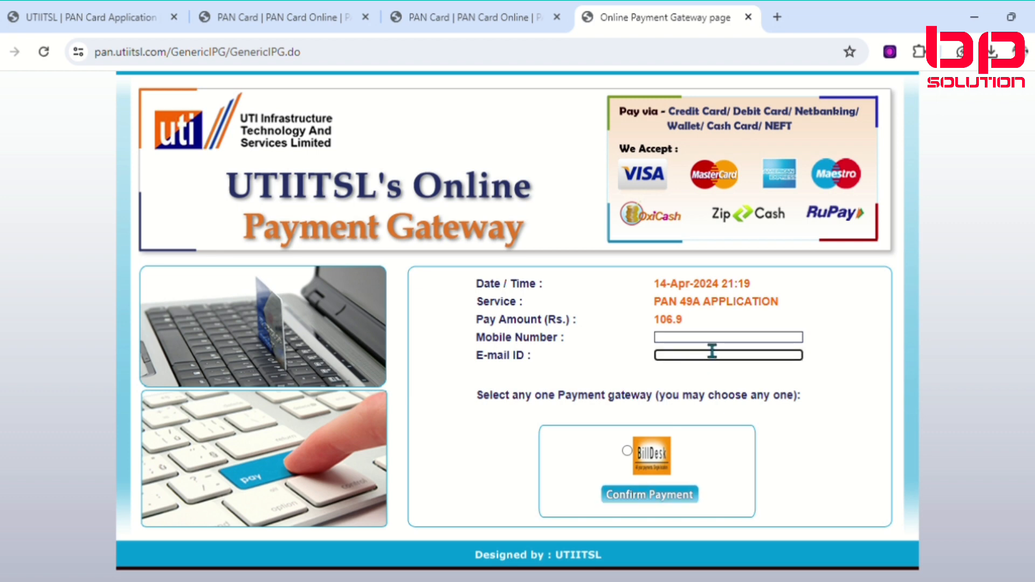
key("shift+Tab")
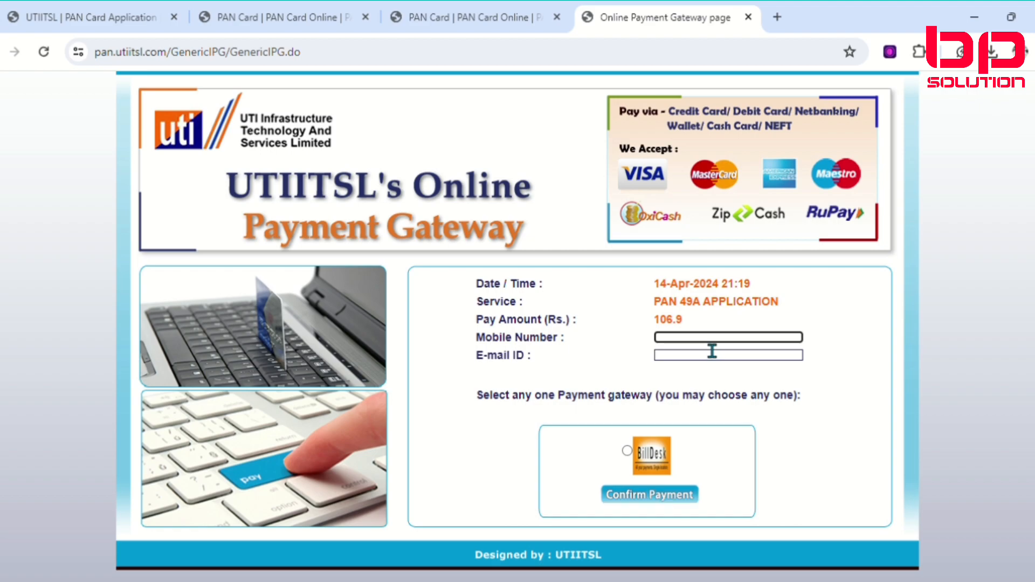
key("Tab")
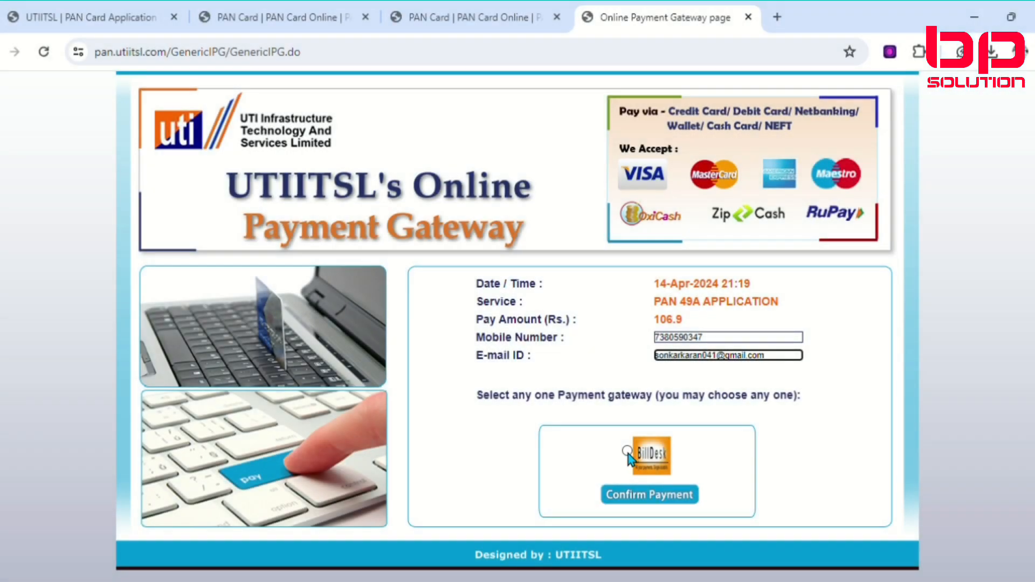
Step: Choose BillDesk as the payment gateway and confirm the payment
left_click(626, 451)
left_click(626, 451)
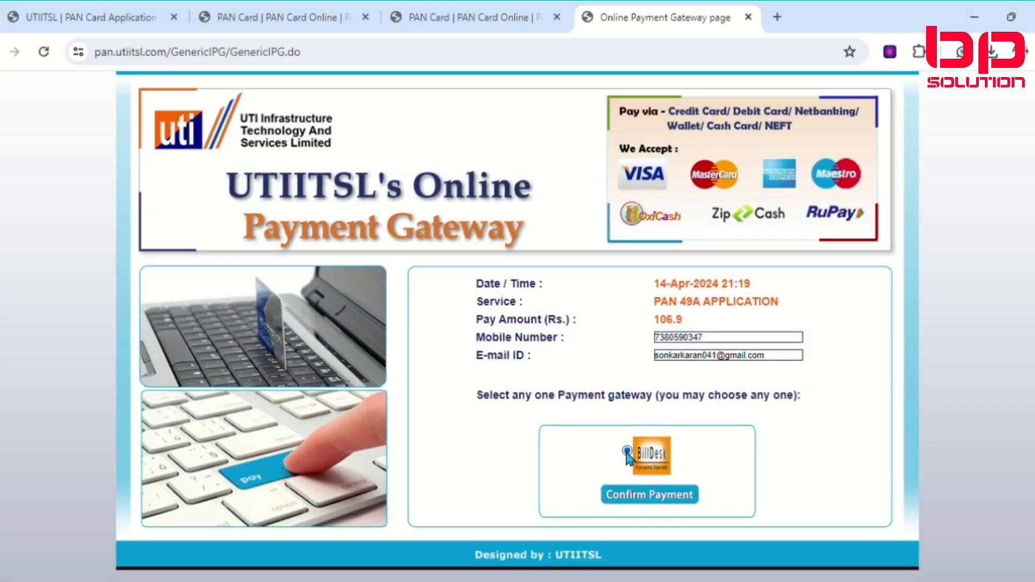
left_click(661, 503)
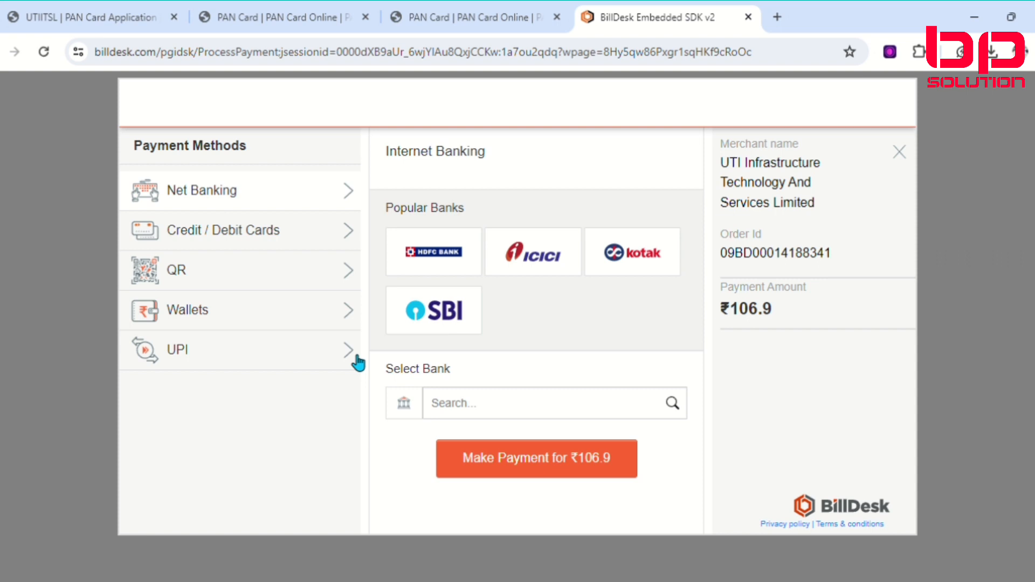
Step: Pay the ₹106.9 application fee by QR using BHIM UPI
left_click(293, 270)
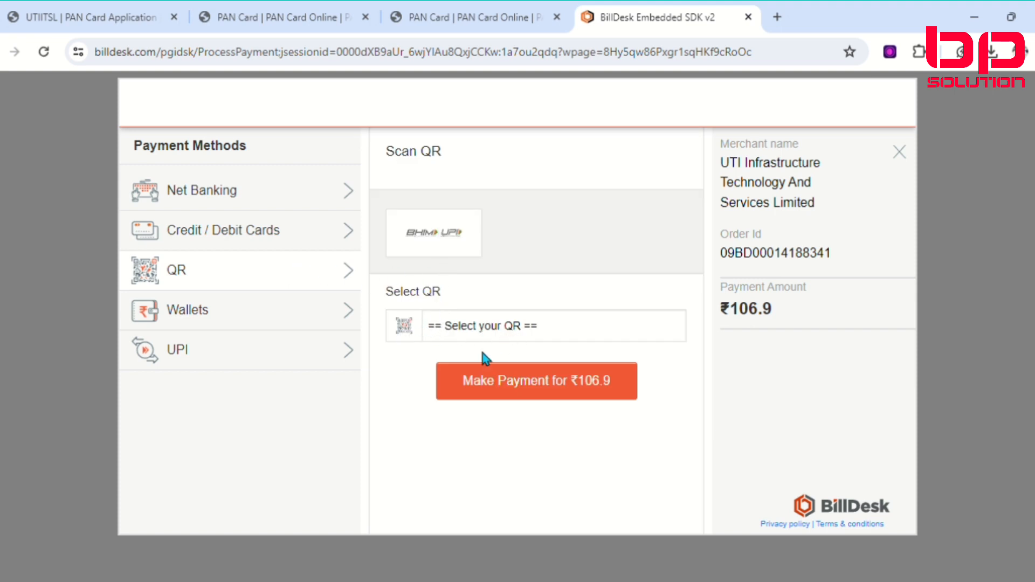
left_click(472, 372)
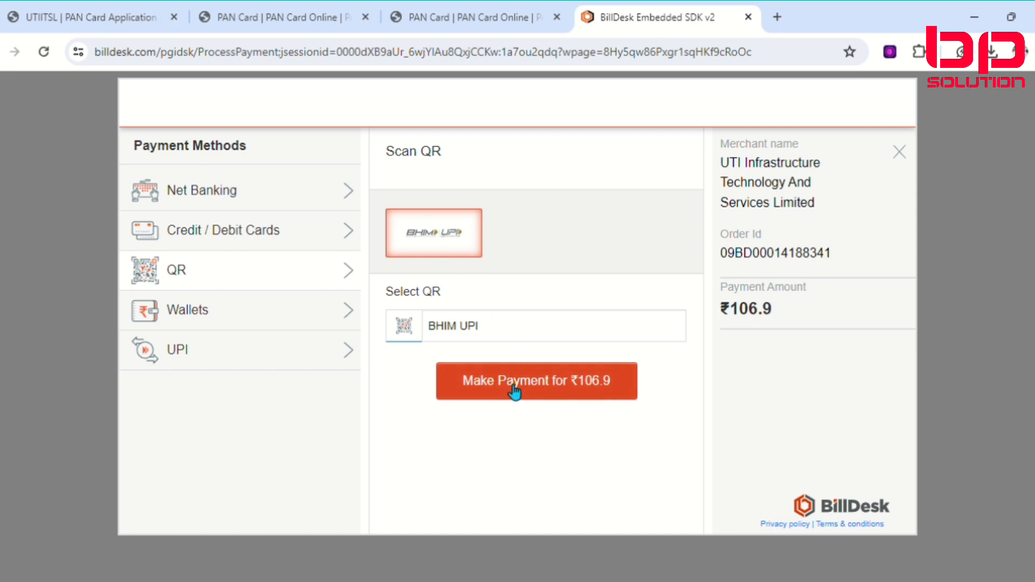
left_click(564, 397)
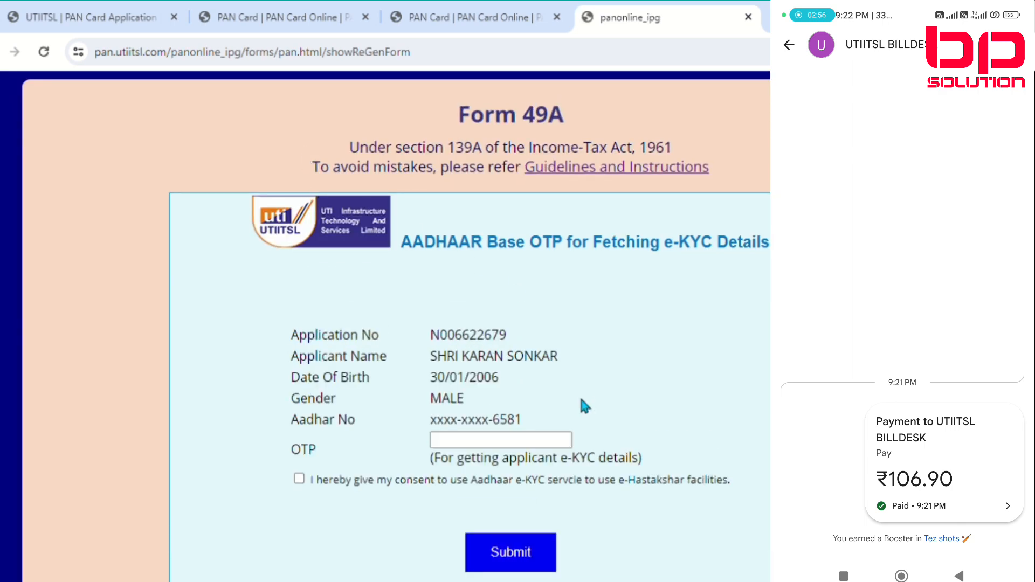
Step: Enter the Aadhaar OTP for fetching e-KYC details, consent to using the Aadhaar e-KYC service, and submit
scroll(582, 401, "down", 2)
scroll(580, 404, "up", 1)
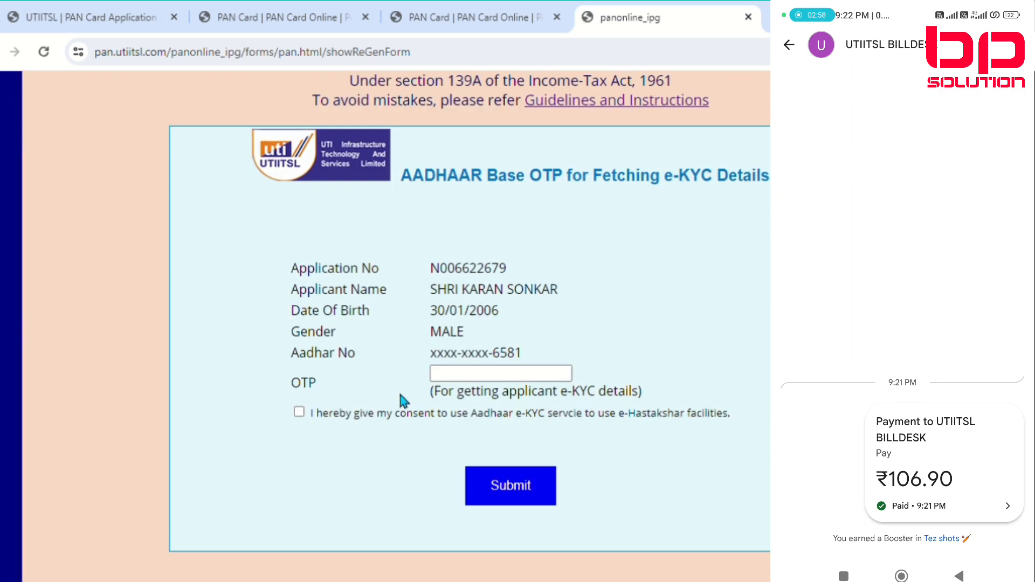
left_click(488, 376)
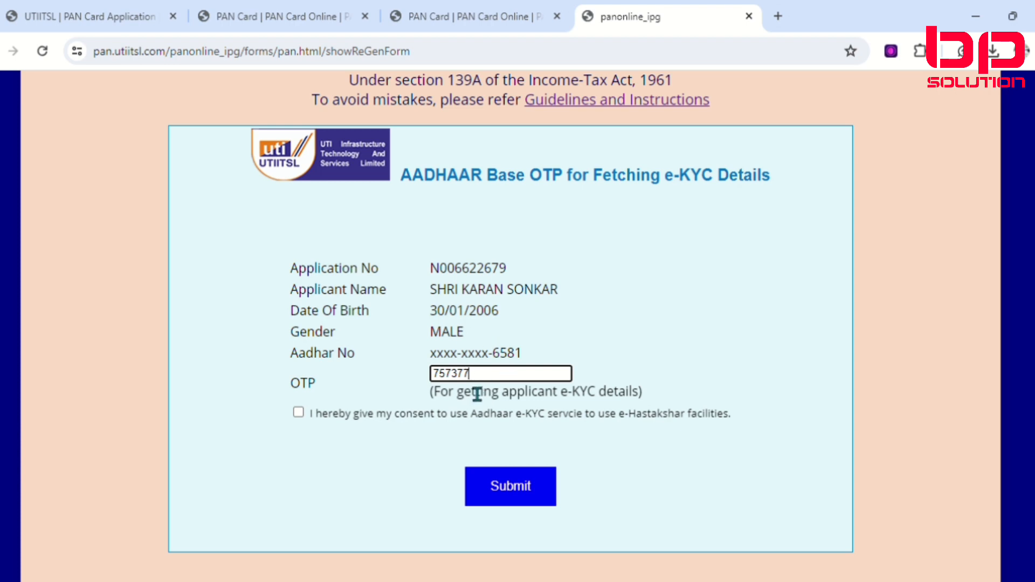
left_click(298, 412)
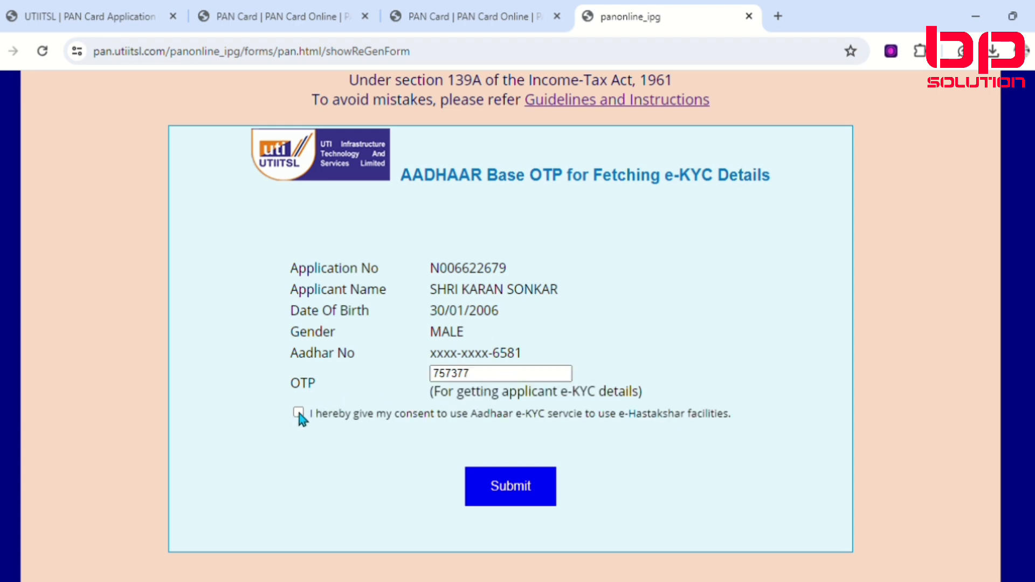
left_click(495, 492)
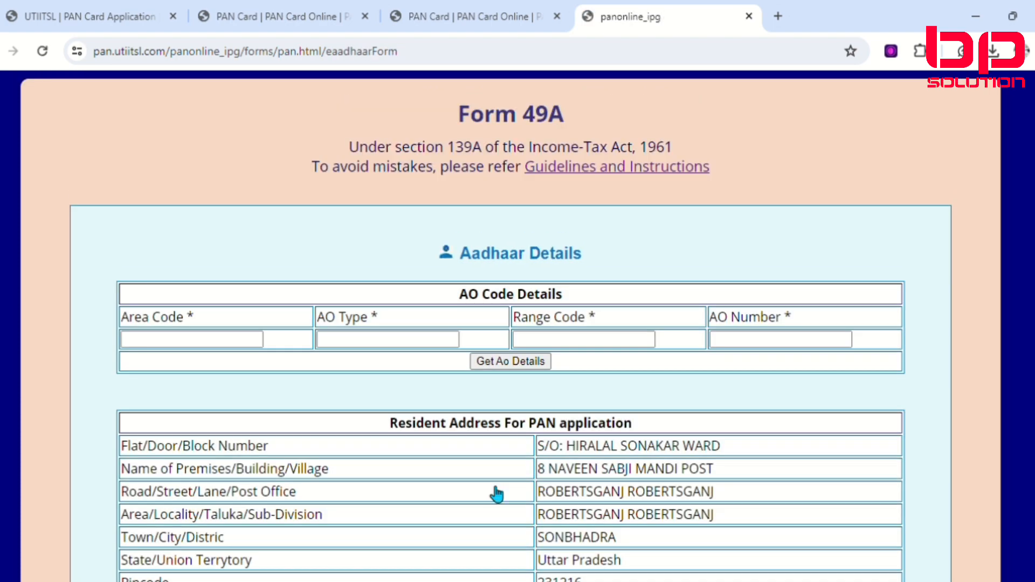
Step: Review the resident address fetched from Aadhaar and submit the update, leaving the AO code fields blank
scroll(497, 494, "down", 3)
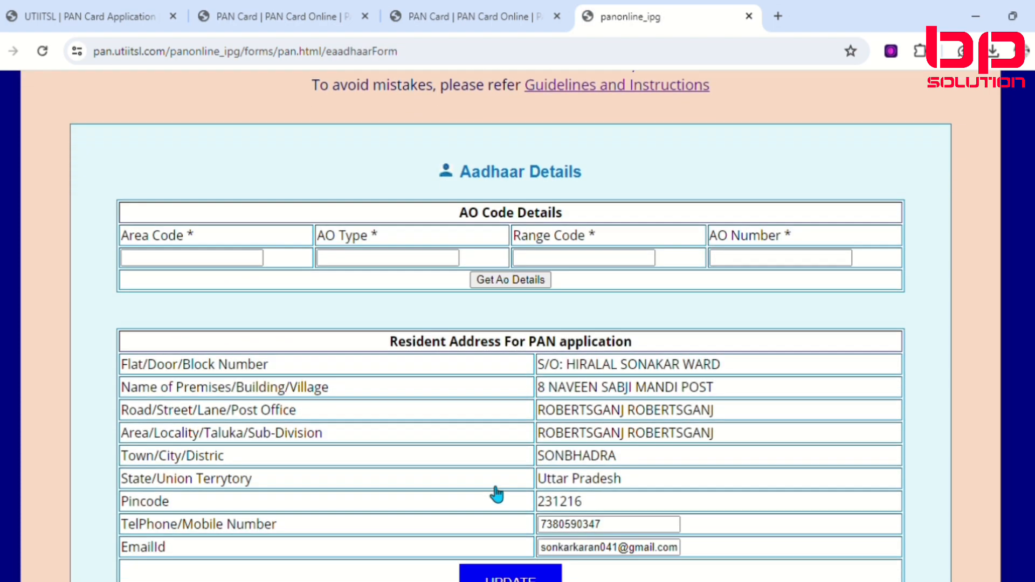
scroll(496, 493, "down", 3)
scroll(496, 493, "up", 3)
scroll(494, 492, "down", 3)
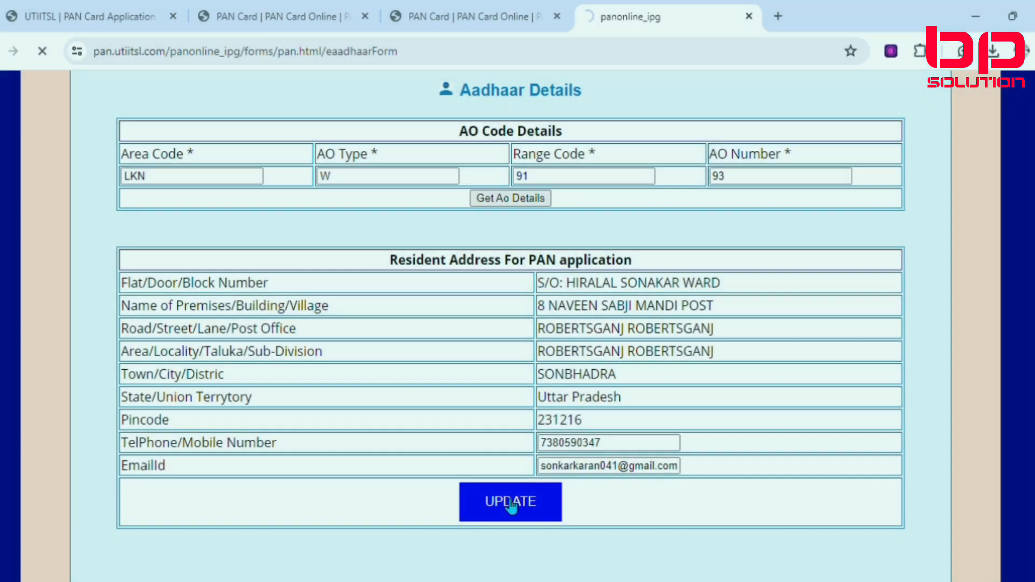
left_click(512, 502)
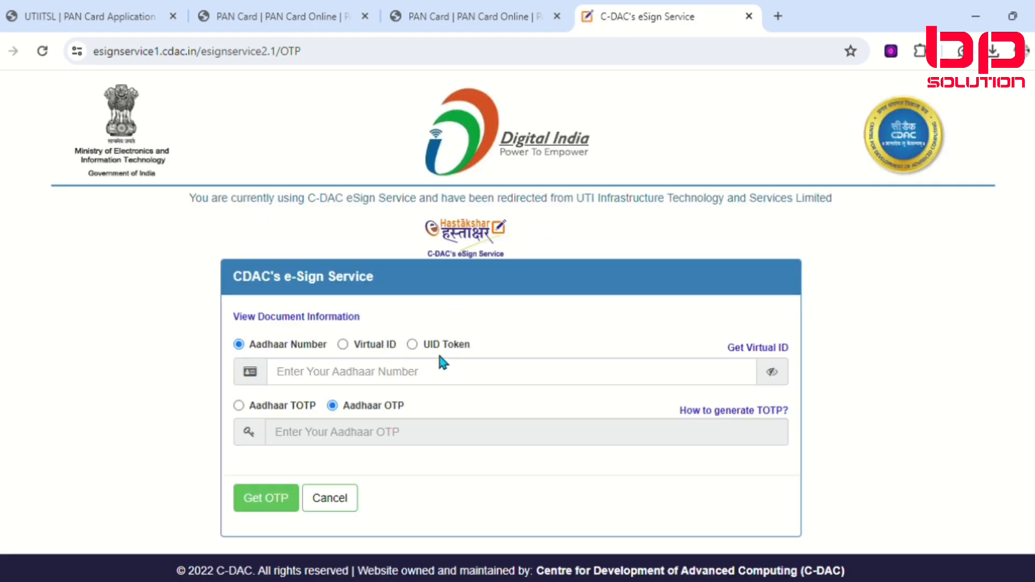
Step: Enter the applicant's Aadhaar number in CDAC's e-Sign Service and request an Aadhaar OTP
scroll(378, 411, "down", 1)
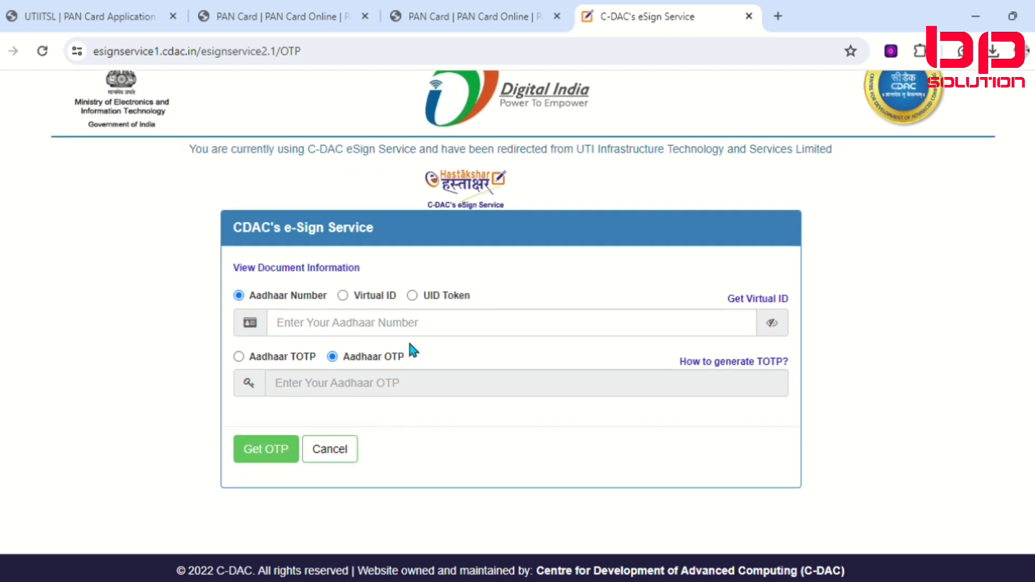
left_click(338, 335)
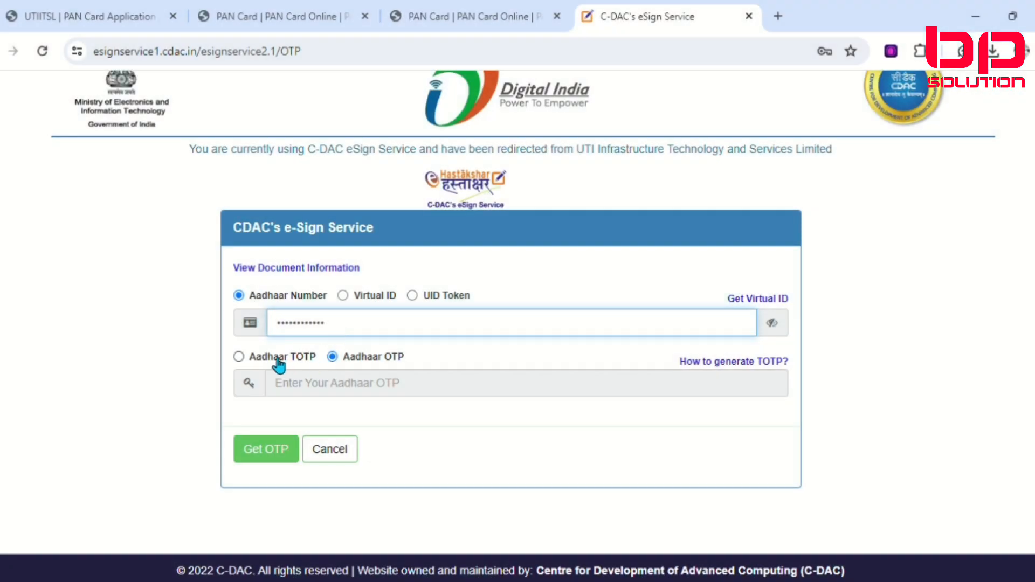
left_click(266, 455)
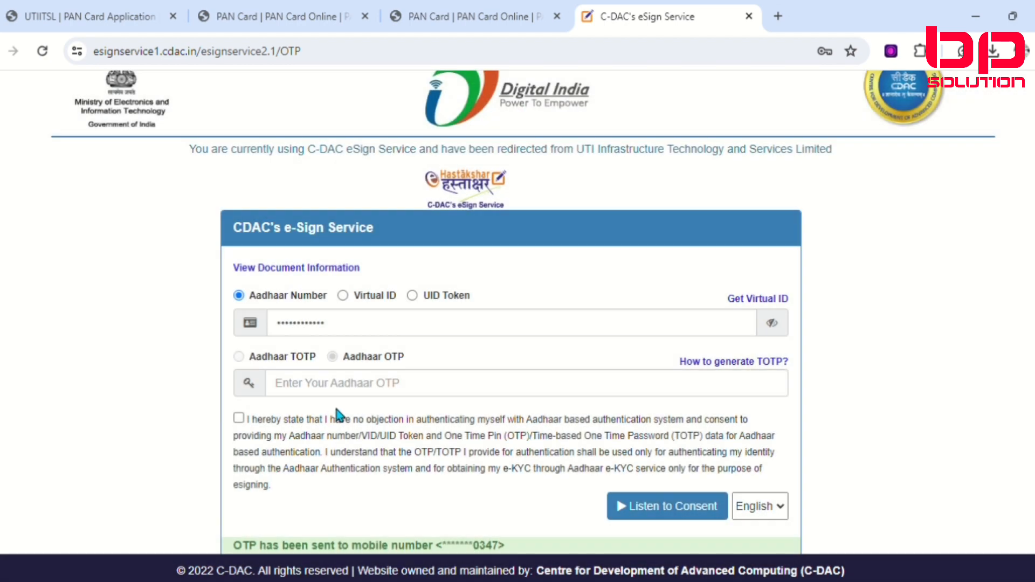
Step: Enter the Aadhaar OTP for e-signing, accept the authentication consent statement, and submit
left_click(364, 395)
scroll(364, 397, "down", 2)
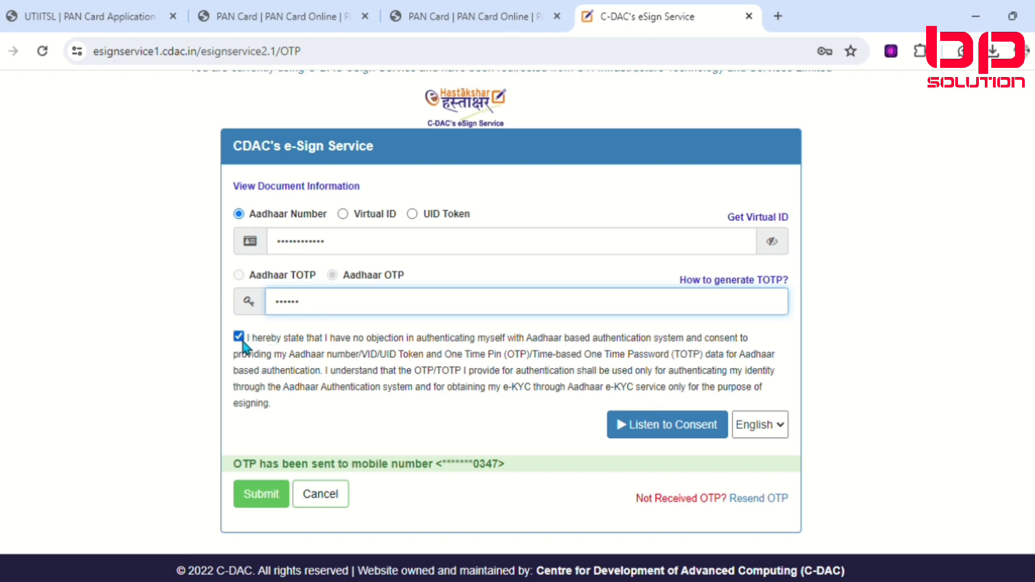
left_click(264, 496)
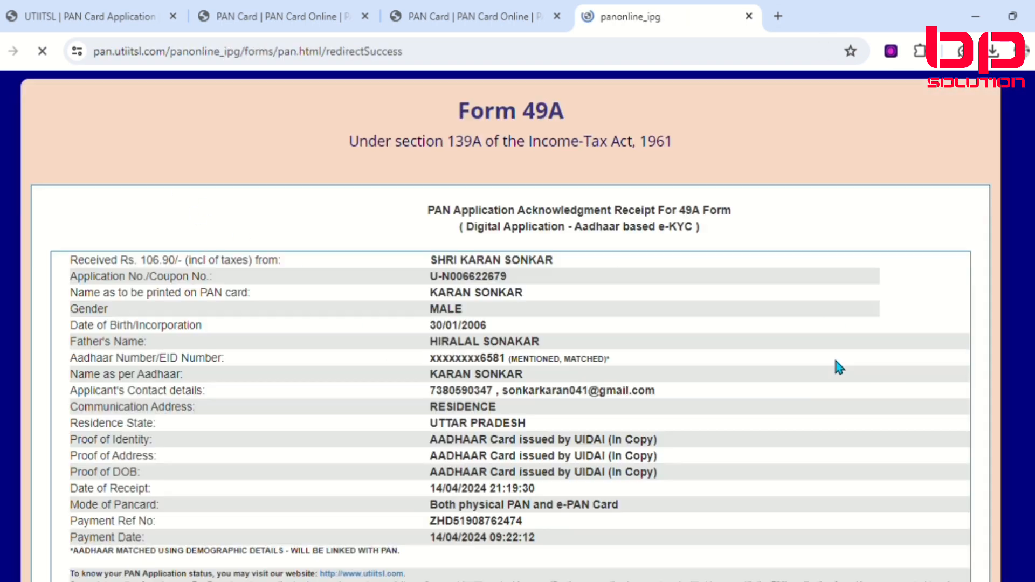
Step: Examine the applicant, proof and payment details on the PAN application acknowledgment receipt
scroll(535, 398, "down", 1)
scroll(535, 397, "down", 3)
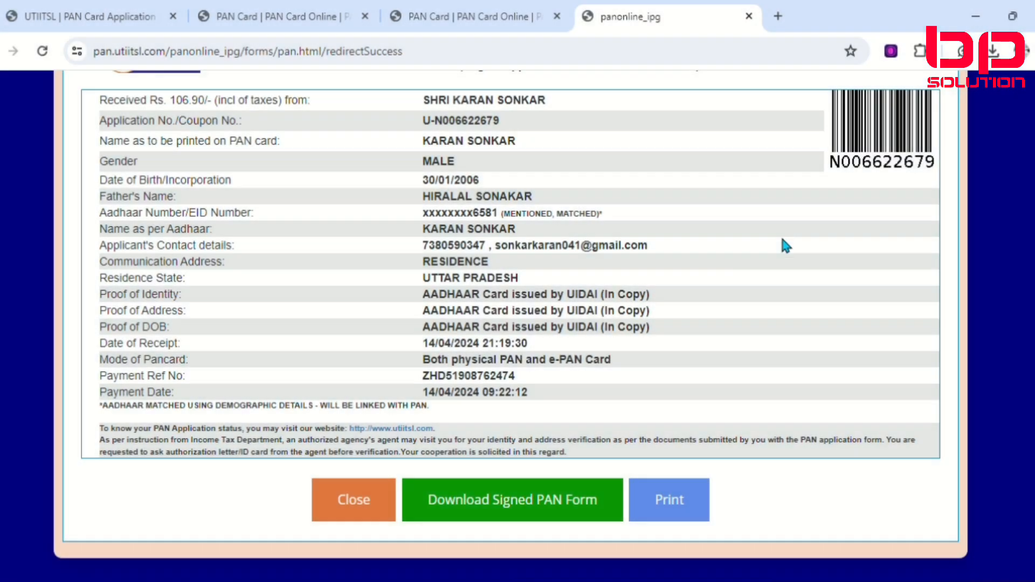
scroll(781, 239, "up", 3)
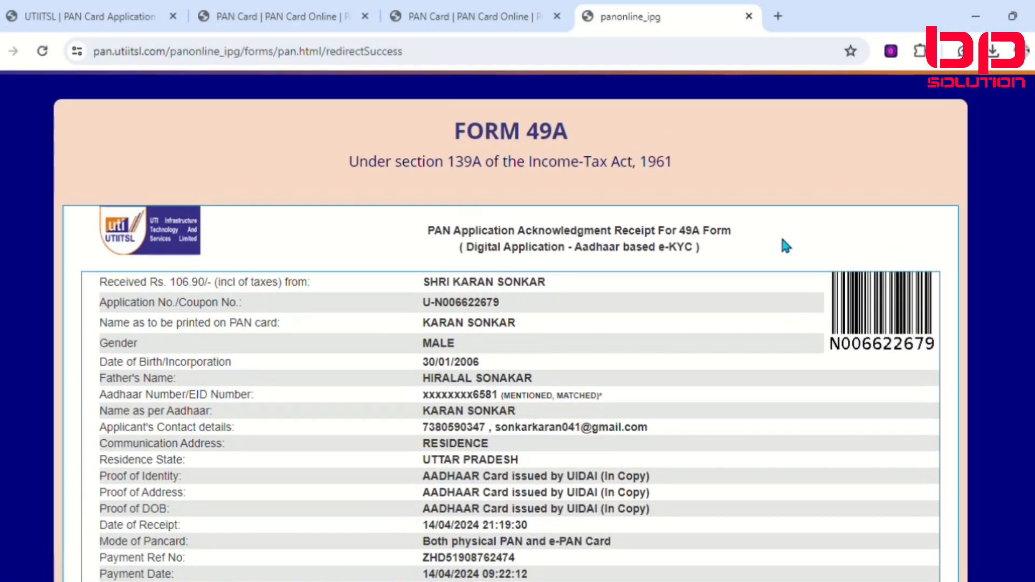
scroll(781, 239, "down", 2)
scroll(781, 239, "up", 2)
scroll(785, 246, "down", 3)
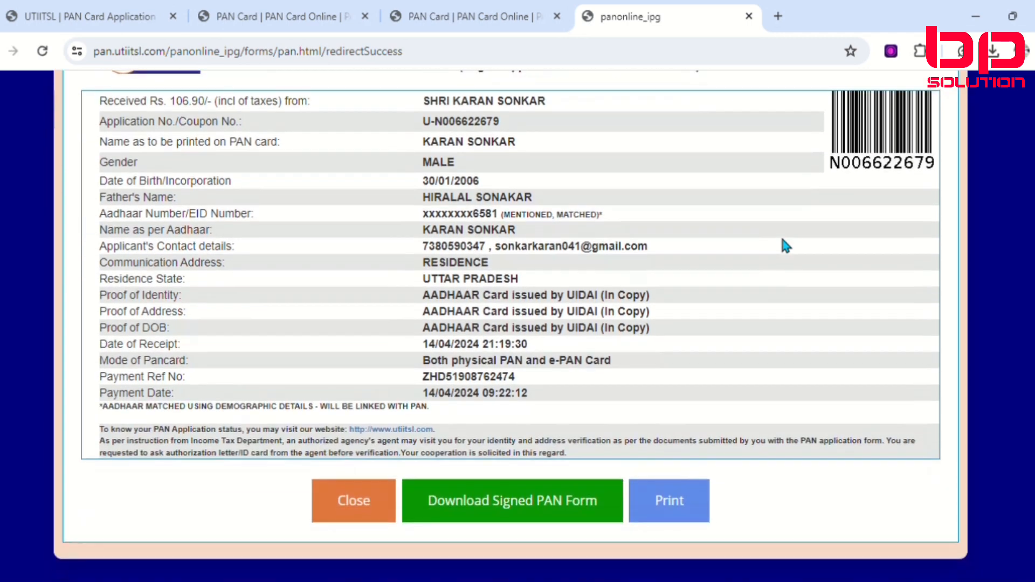
scroll(785, 246, "up", 3)
scroll(786, 245, "down", 3)
scroll(786, 246, "up", 2)
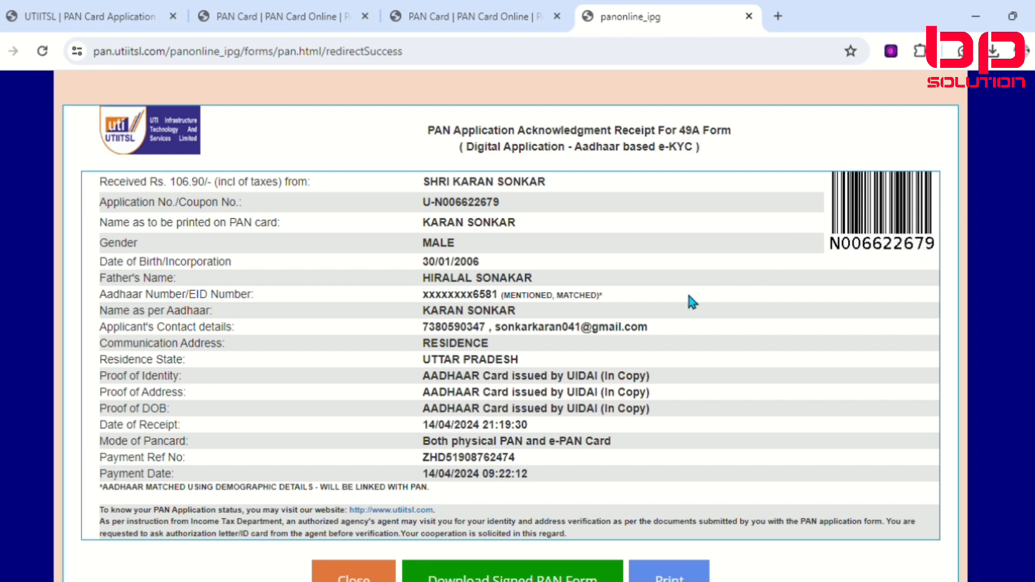
Step: Download the signed PAN form from the acknowledgment page and open the PDF
scroll(604, 406, "down", 2)
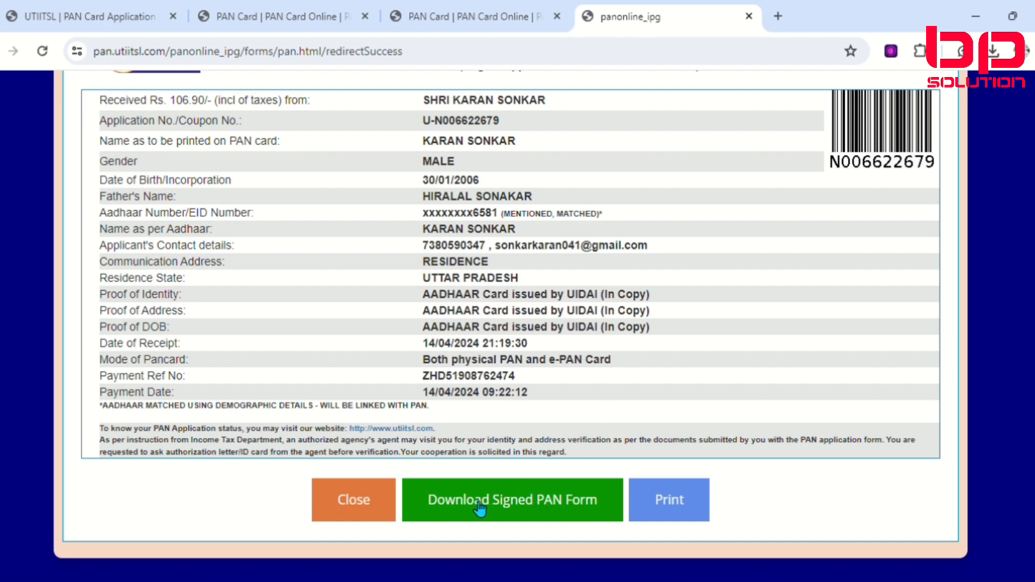
left_click(678, 509)
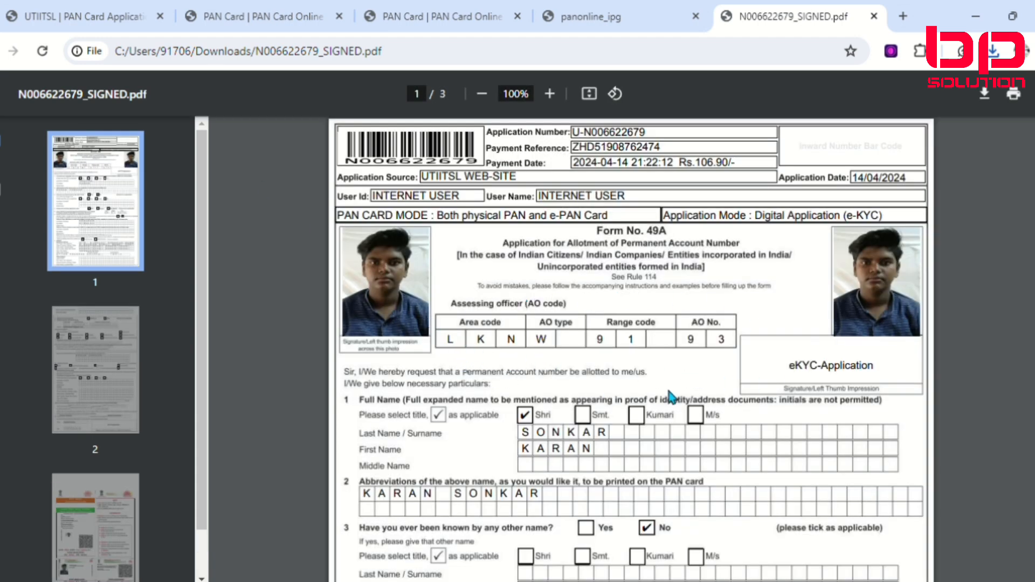
Step: Examine the pages of the signed Form 49A PDF, including the applicant's details and the attached e-Aadhaar
scroll(670, 392, "down", 3)
scroll(670, 397, "up", 1)
scroll(670, 396, "down", 7)
scroll(671, 397, "down", 18)
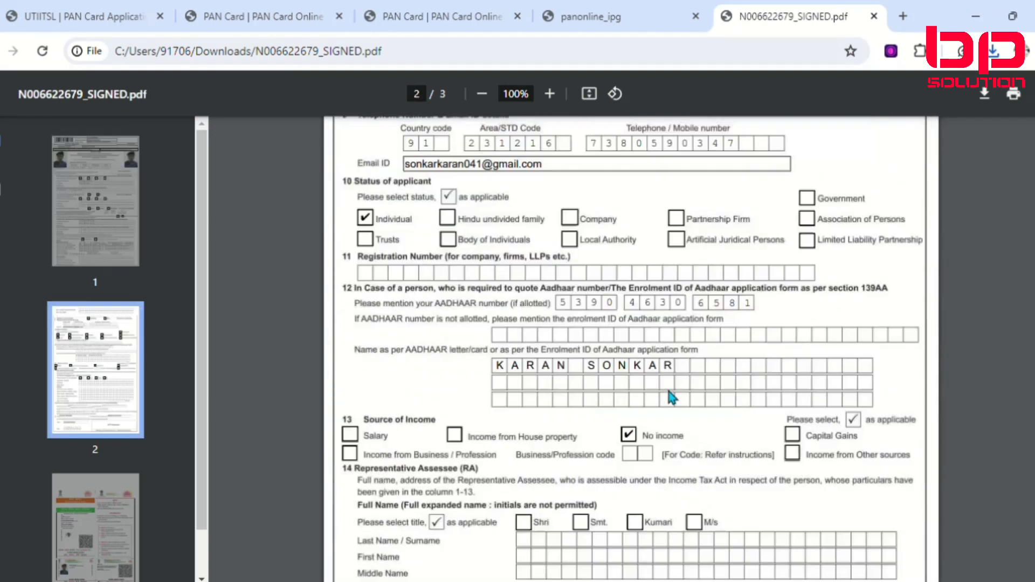
scroll(671, 397, "down", 6)
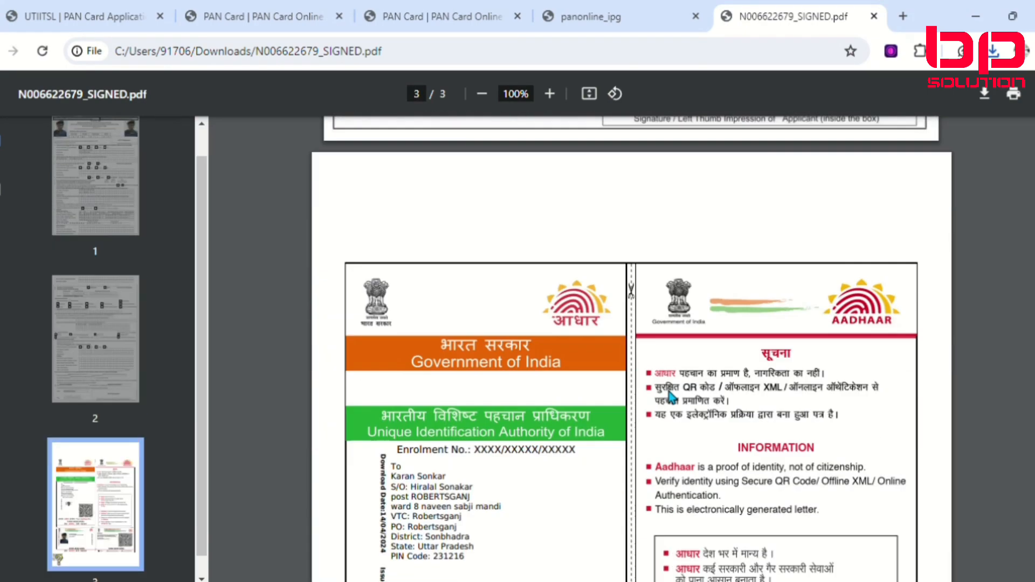
scroll(668, 393, "down", 10)
scroll(668, 392, "up", 7)
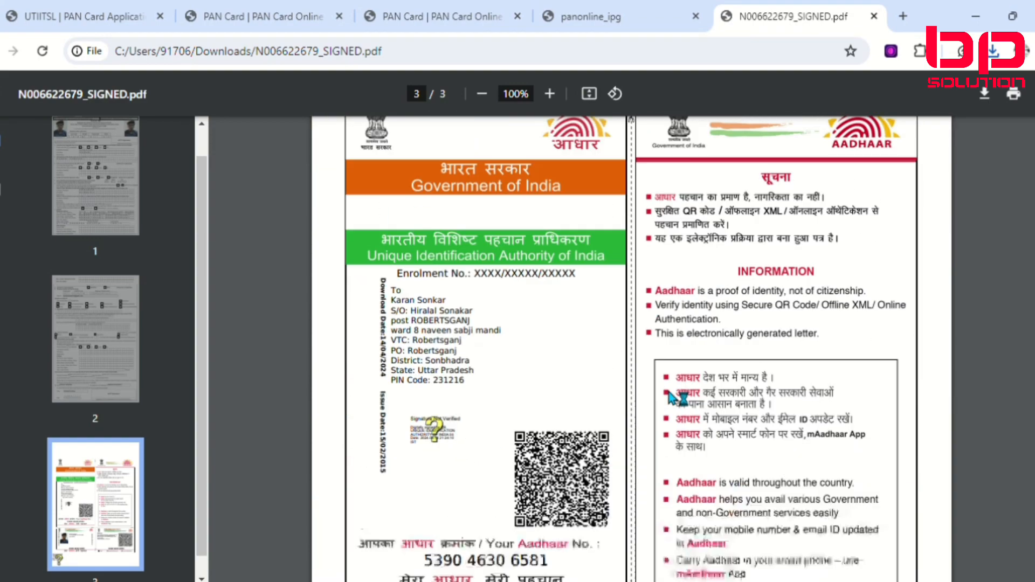
scroll(668, 396, "up", 13)
scroll(676, 403, "up", 20)
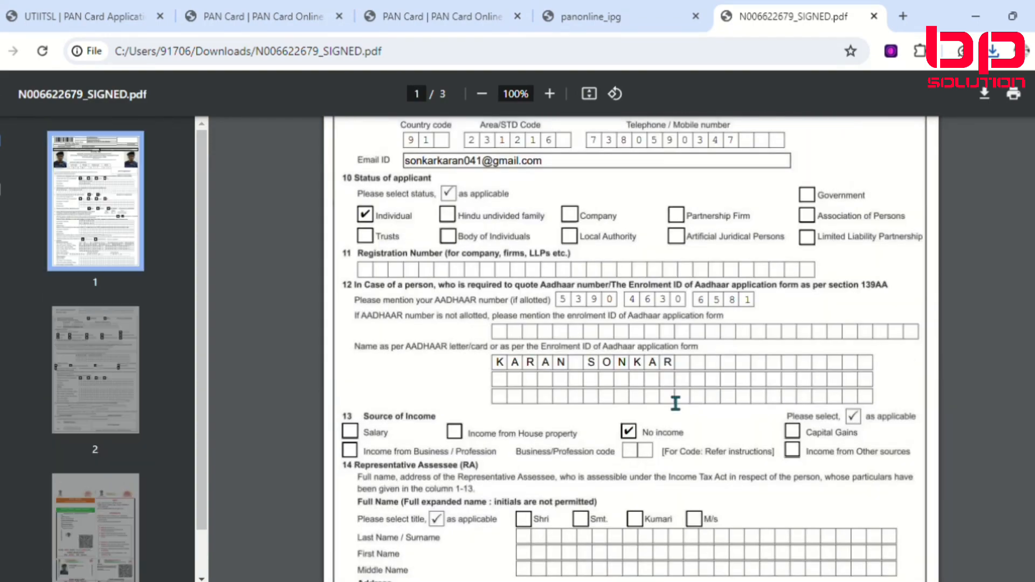